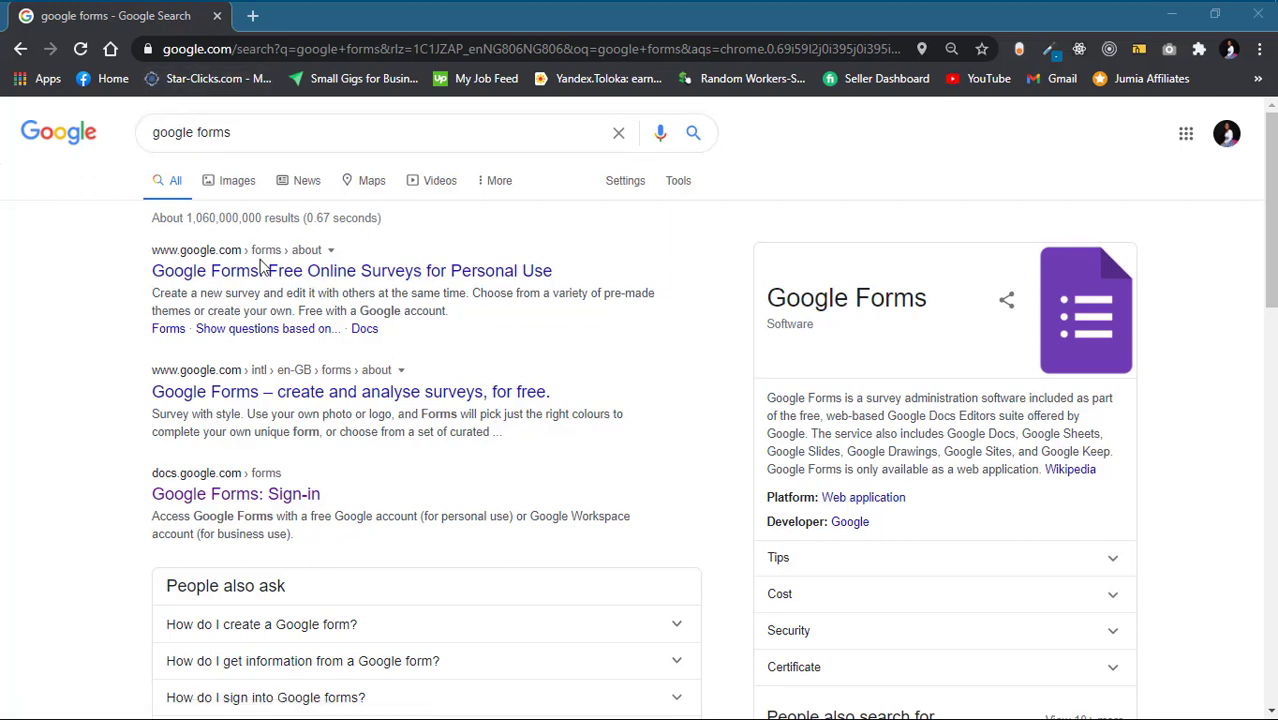
# Re-run the google forms search and open the 'Google Forms: Sign-in' result in a new tab
pyautogui.moveTo(268, 131); pyautogui.dragTo(118, 117)
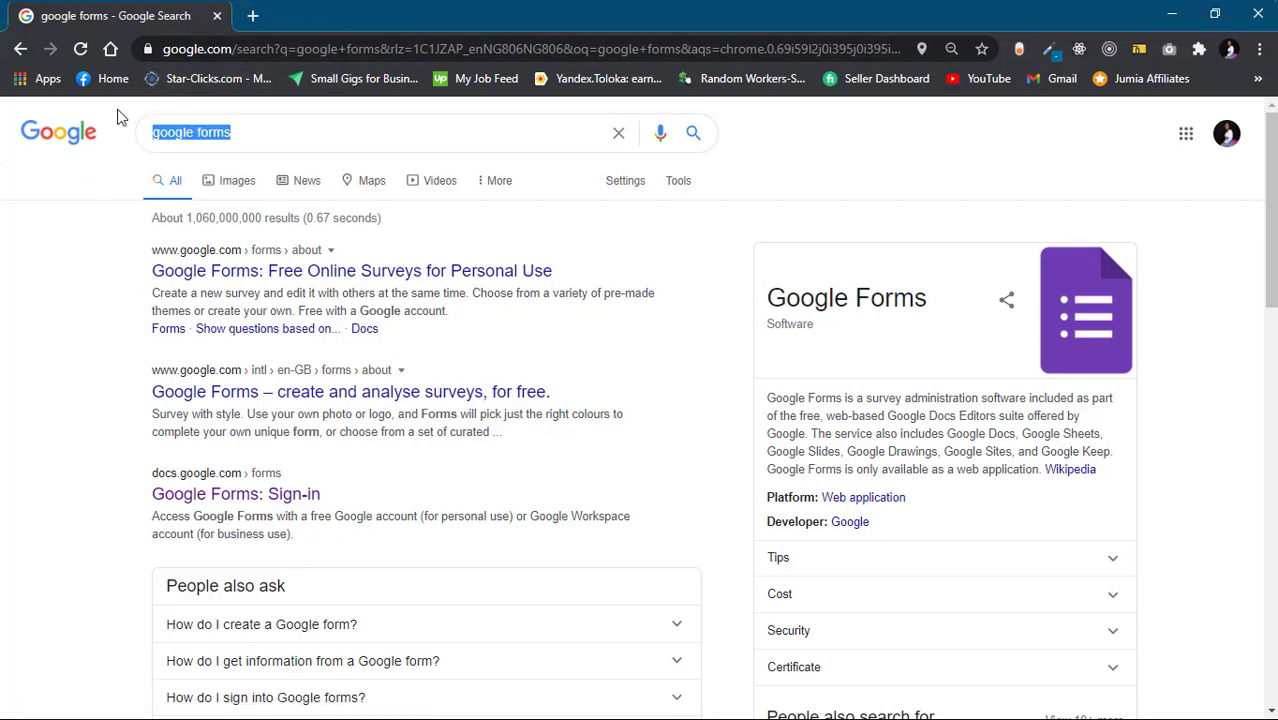
pyautogui.click(228, 132)
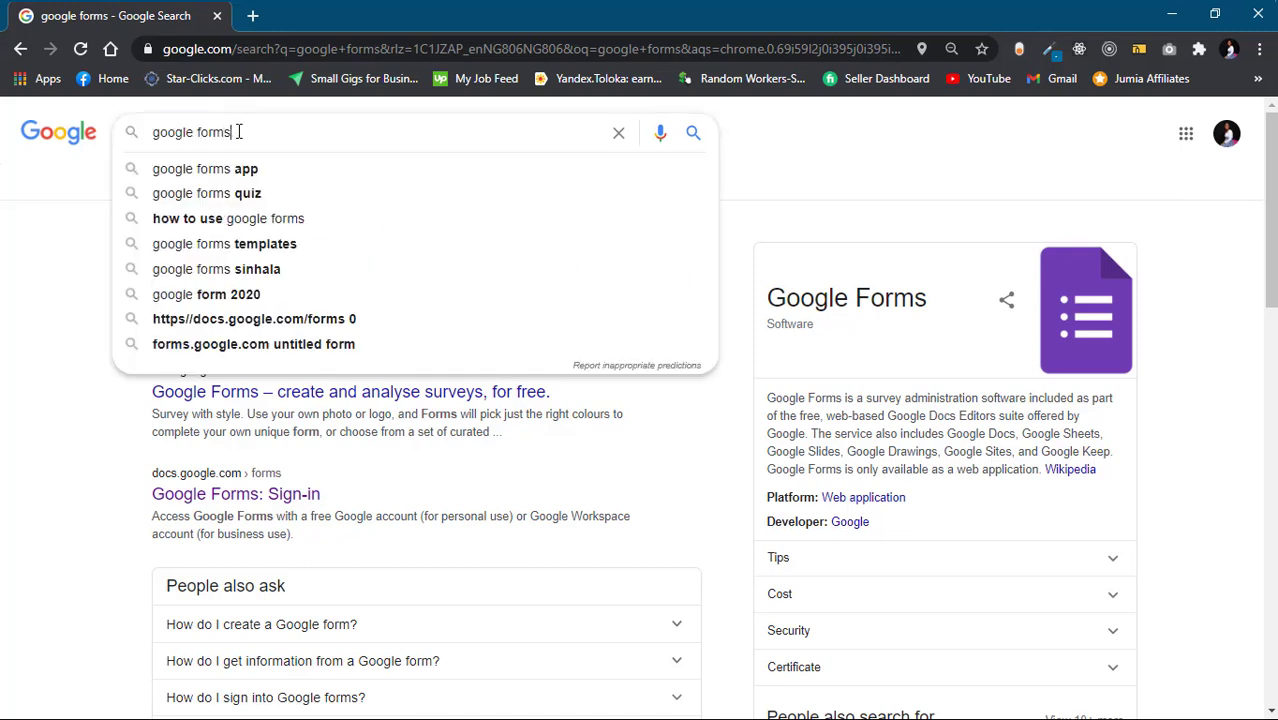
pyautogui.press('Return')
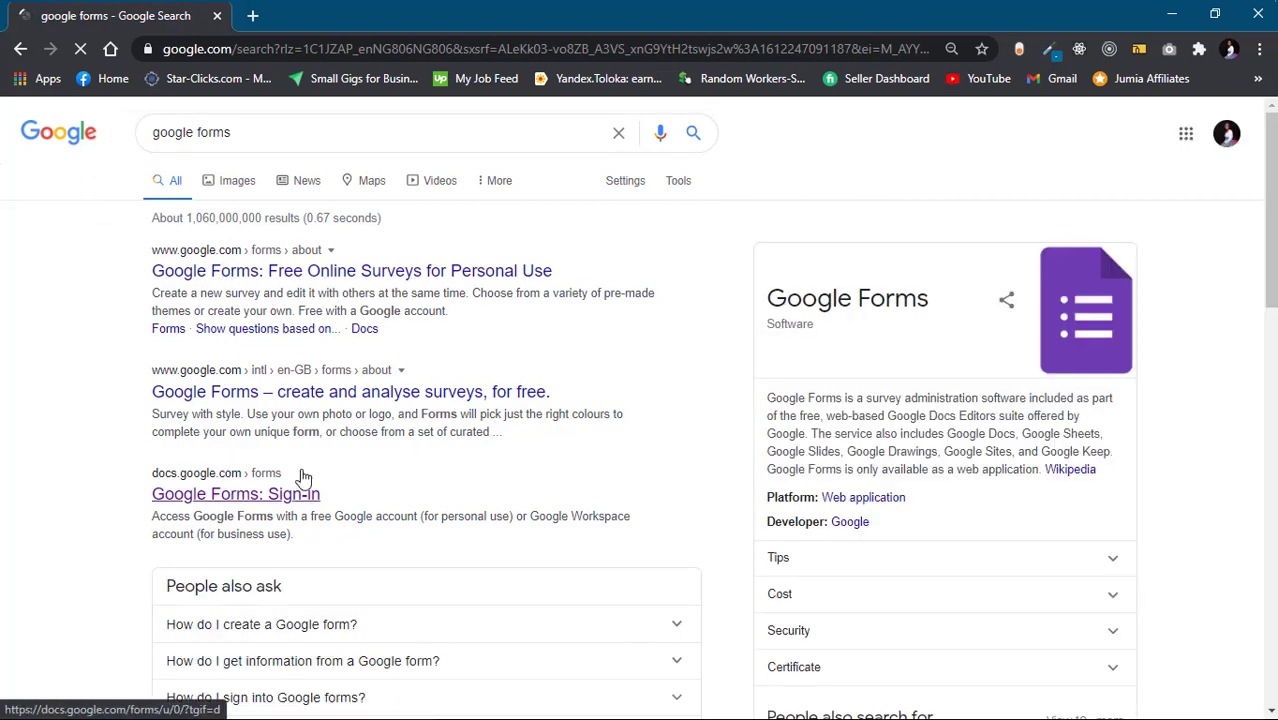
pyautogui.rightClick(256, 503)
pyautogui.click(336, 266)
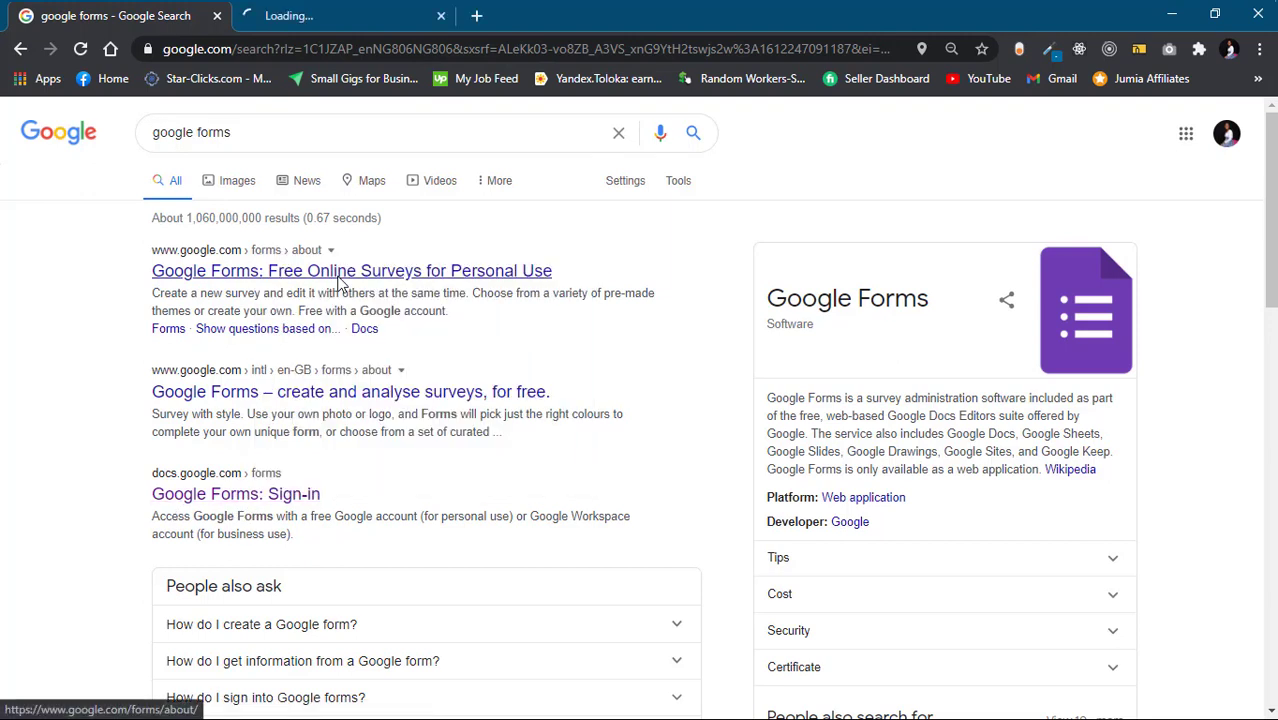
pyautogui.click(380, 18)
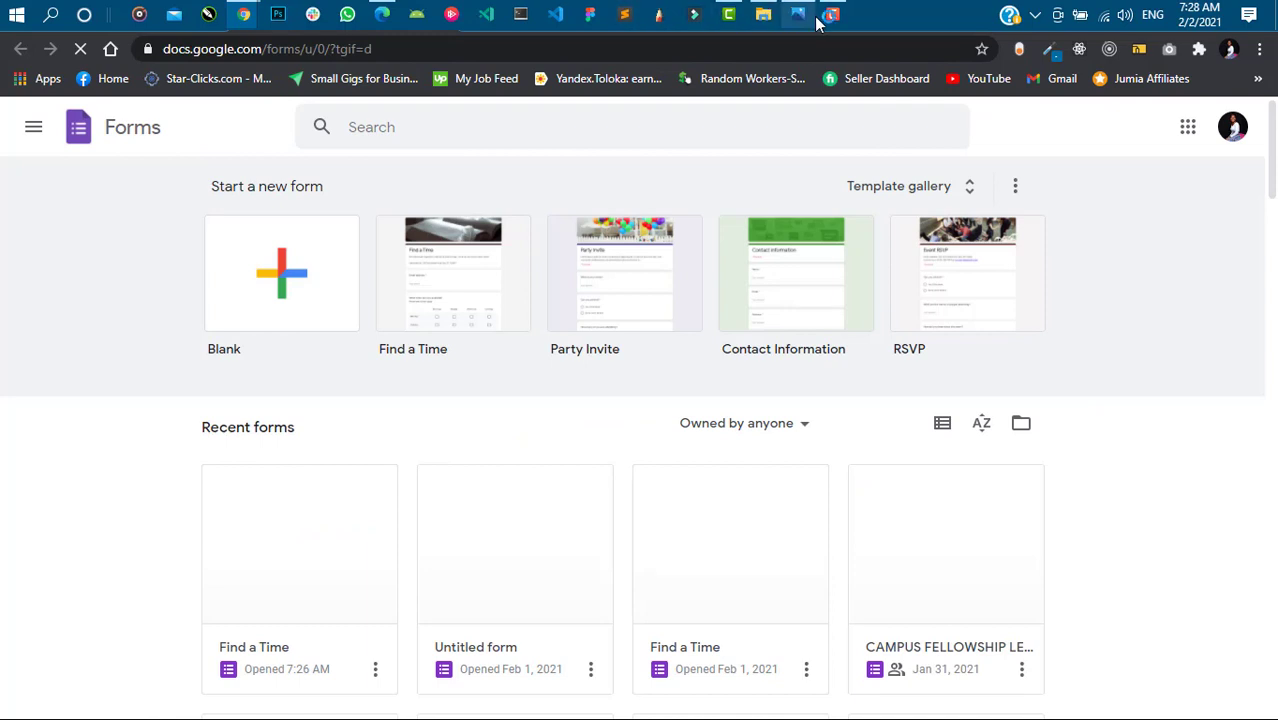
# Check the registration form reference image in Photos, then start a Blank form
pyautogui.click(803, 13)
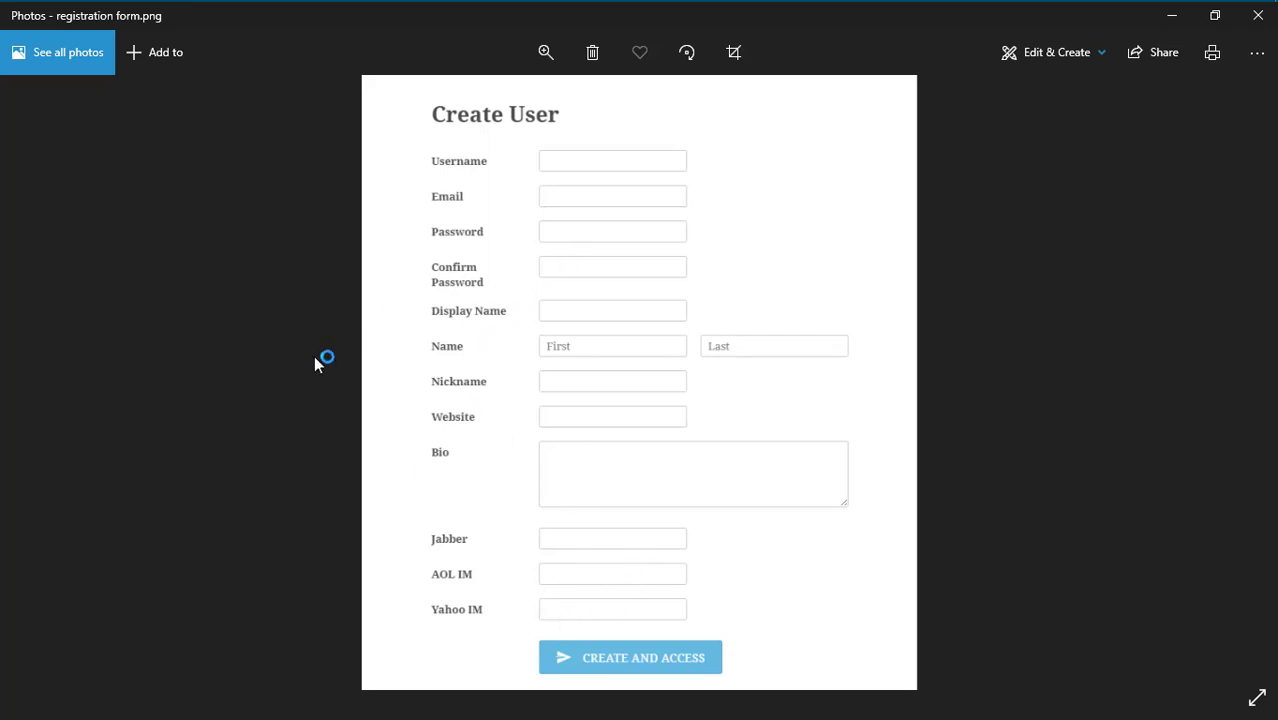
pyautogui.click(1172, 18)
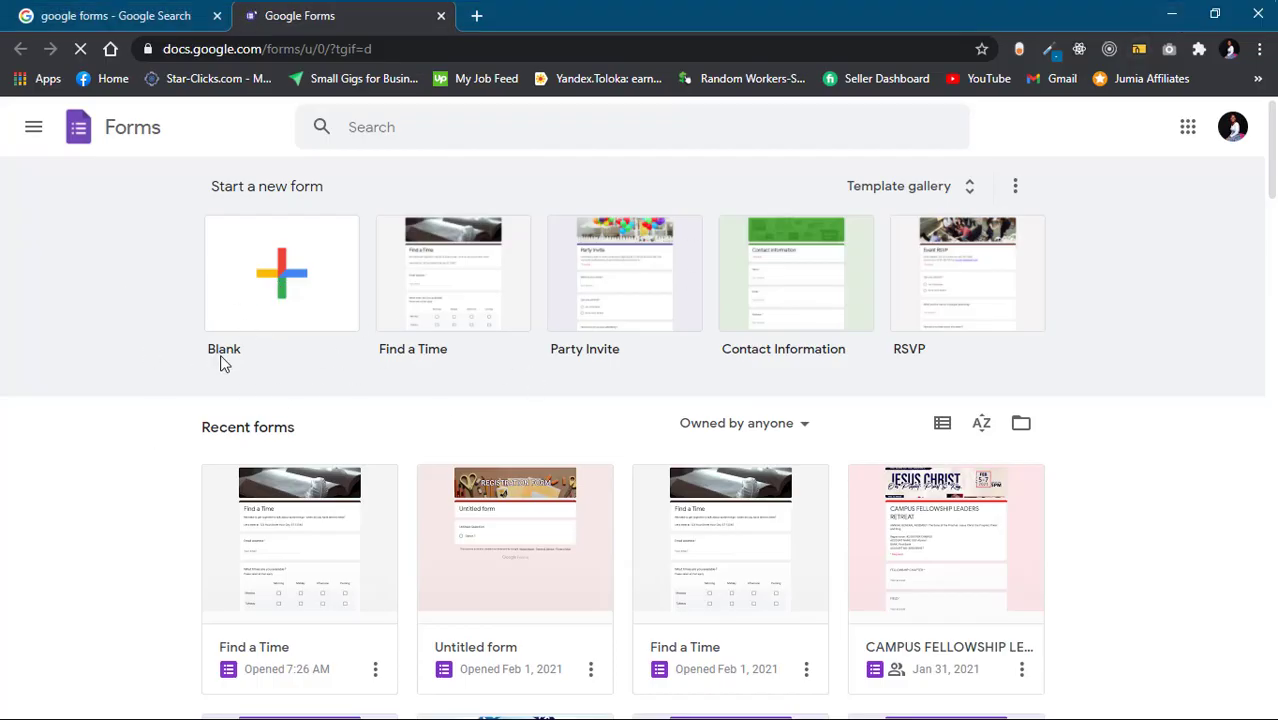
pyautogui.click(268, 287)
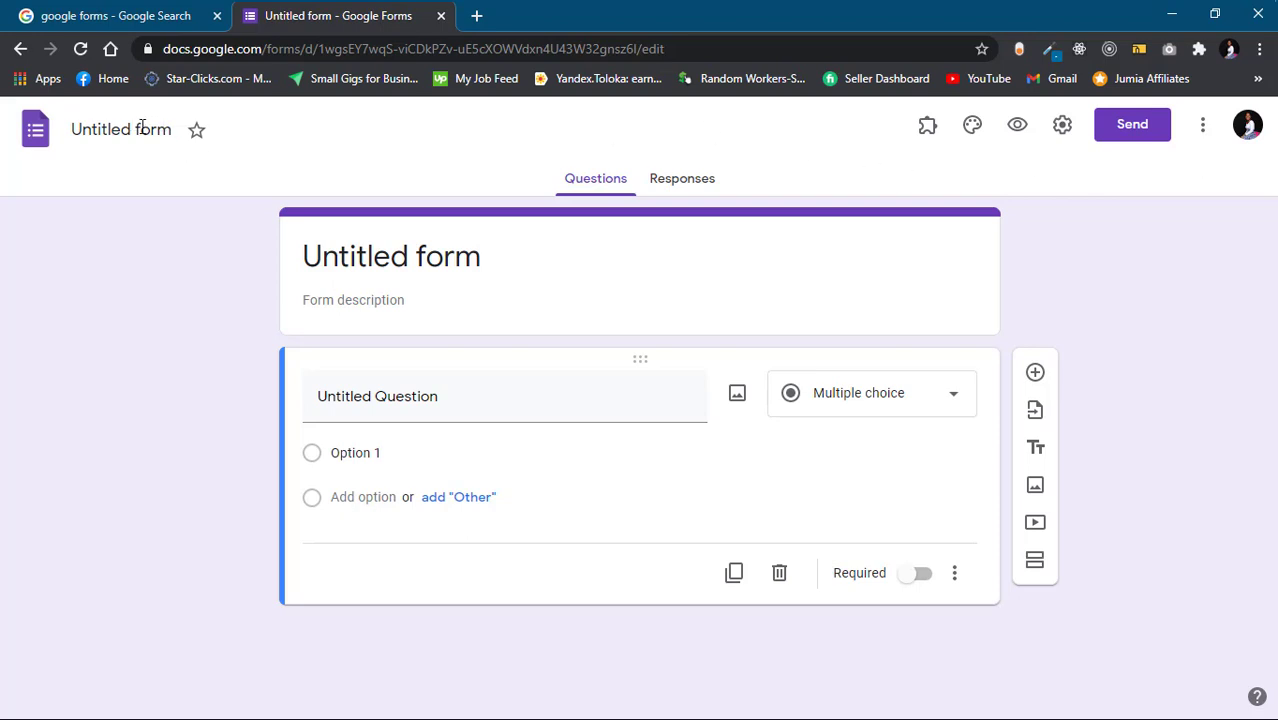
# Replace the 'Untitled form' file name with 'REGISTRATION FORM', correcting a typo
pyautogui.click(143, 129)
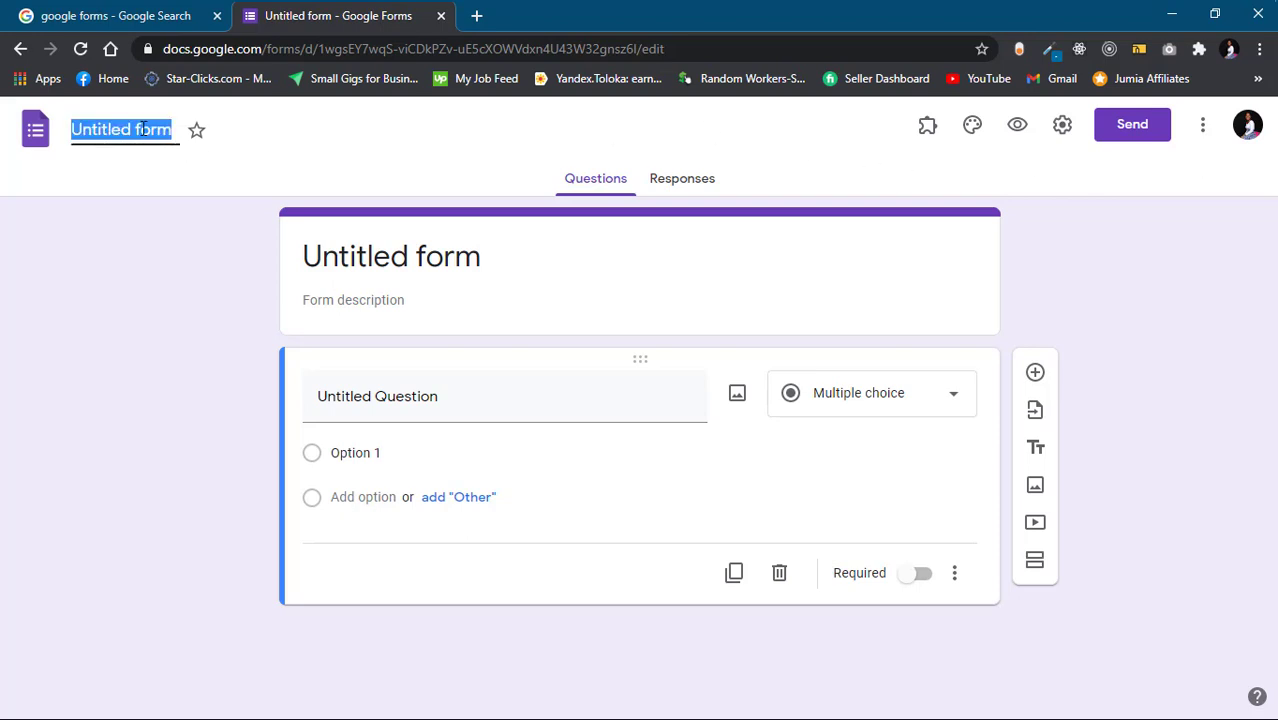
pyautogui.write('REGR')
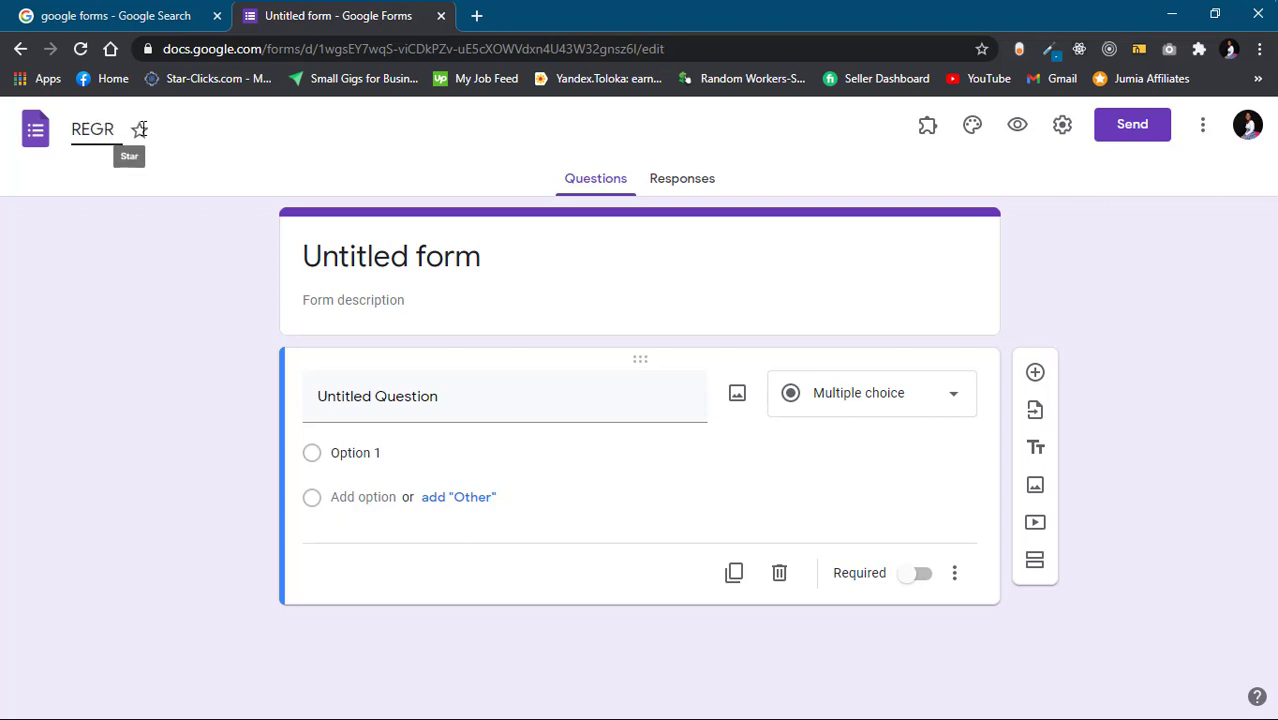
pyautogui.press('BackSpace')
pyautogui.write('ISTRA')
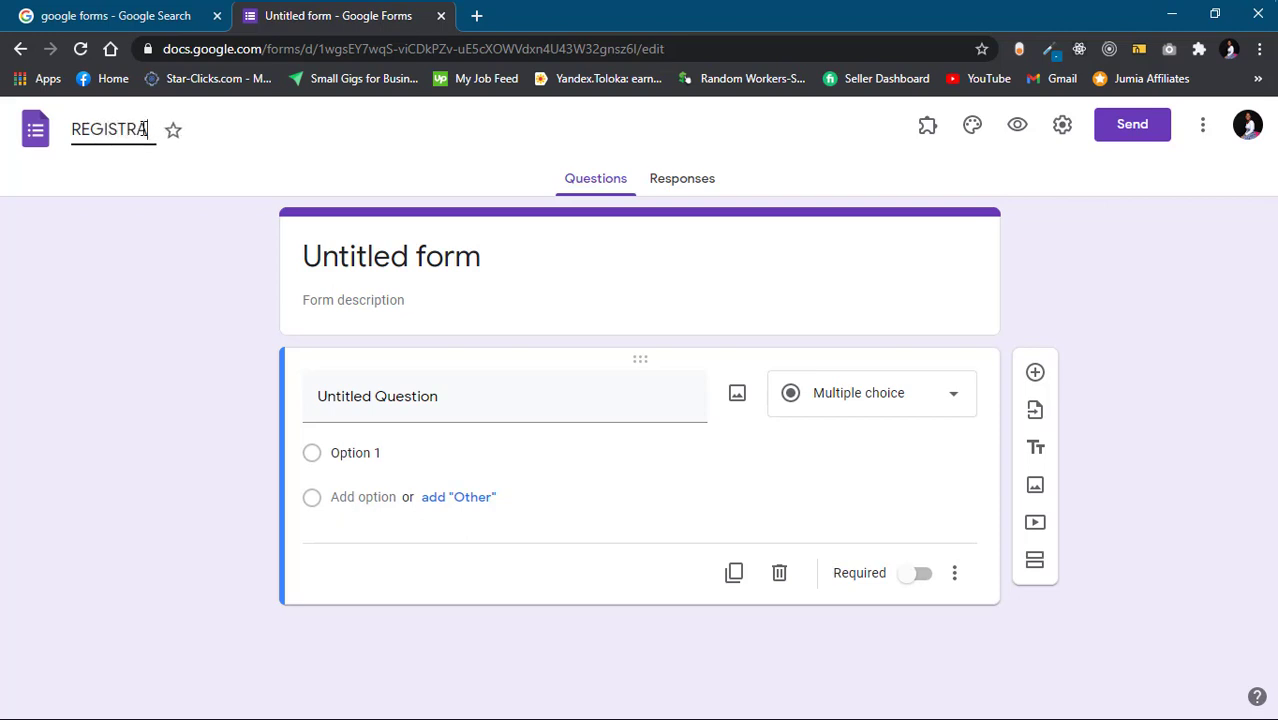
pyautogui.write('TION FORM')
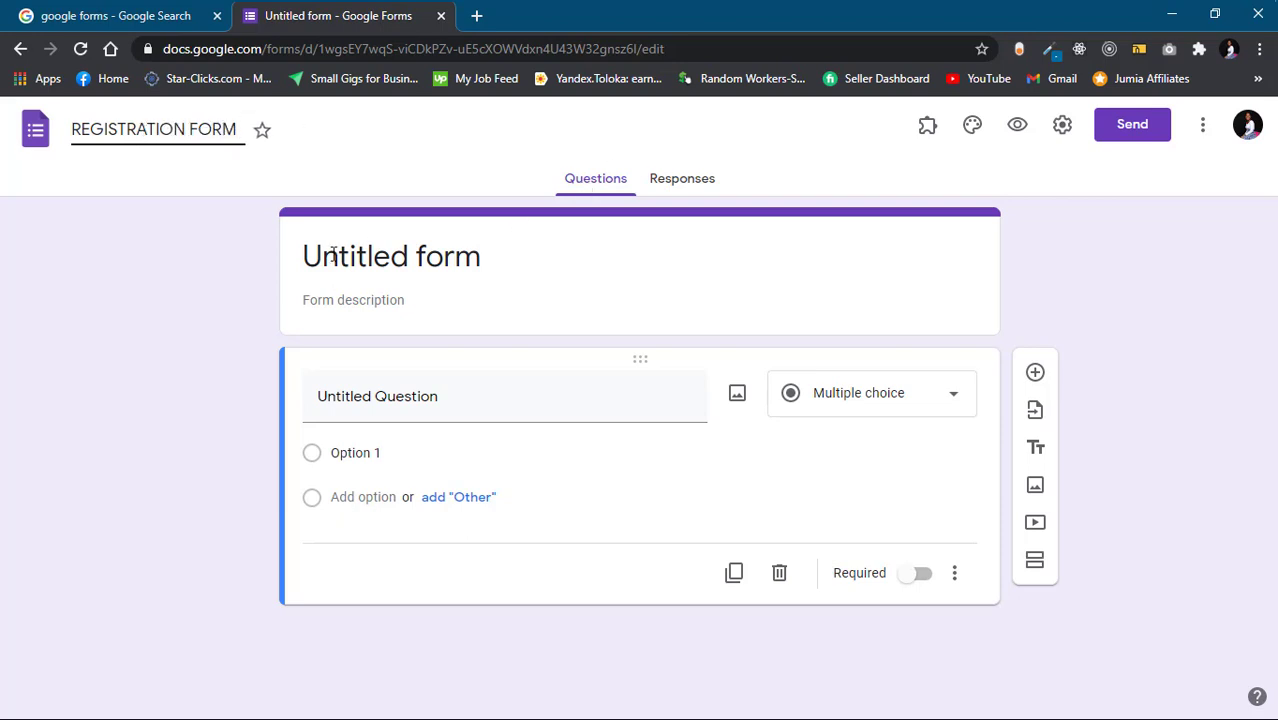
pyautogui.click(314, 165)
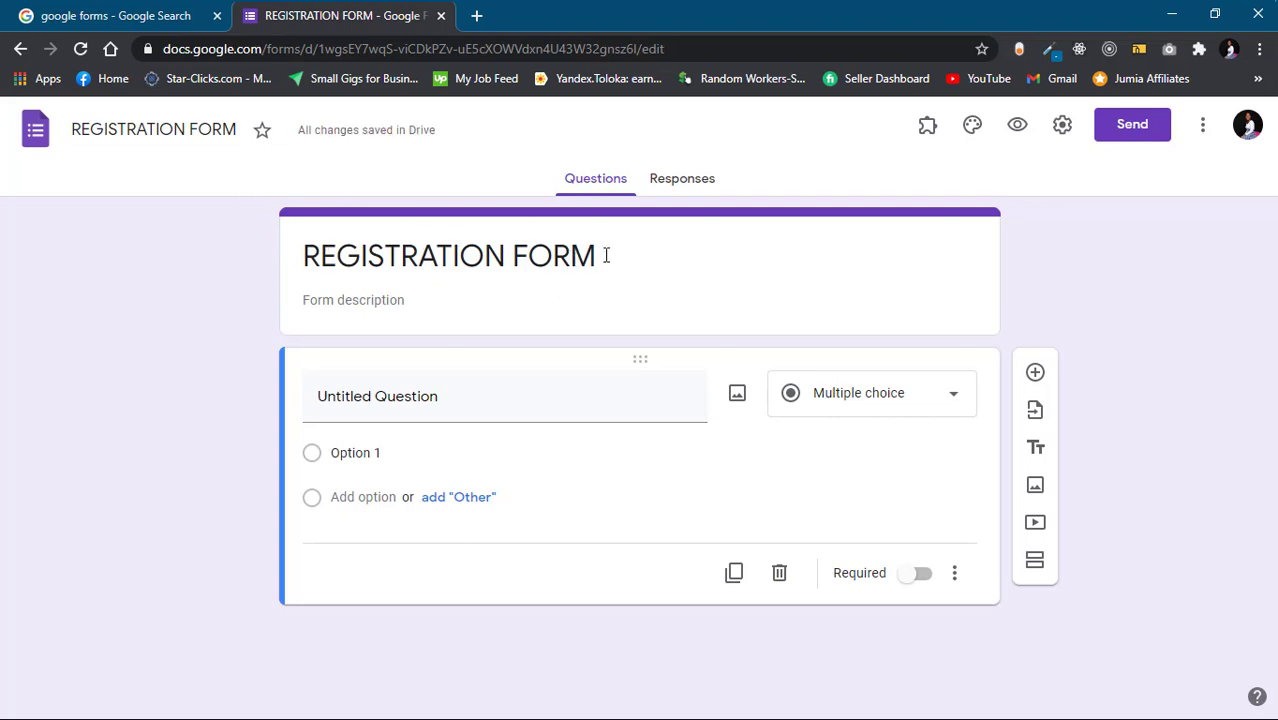
# Change the header card title from 'REGISTRATION FORM' to 'CREATE USER'
pyautogui.tripleClick(605, 255)
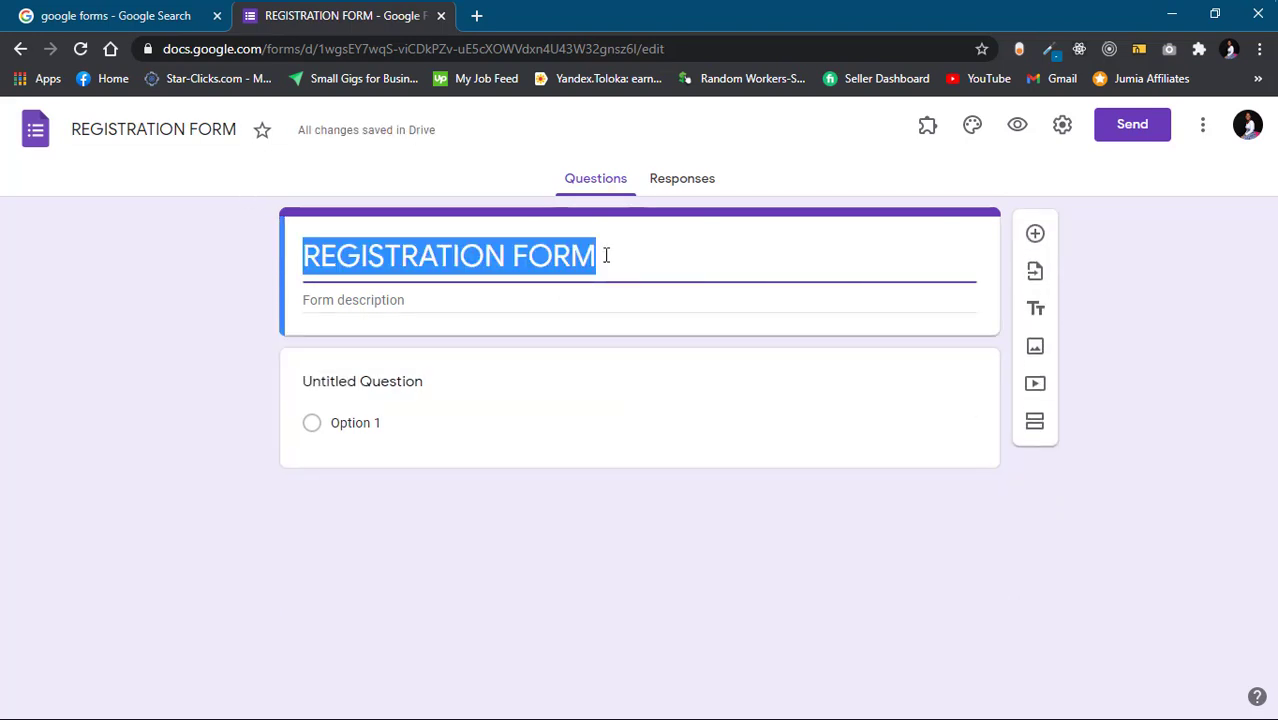
pyautogui.click(692, 254)
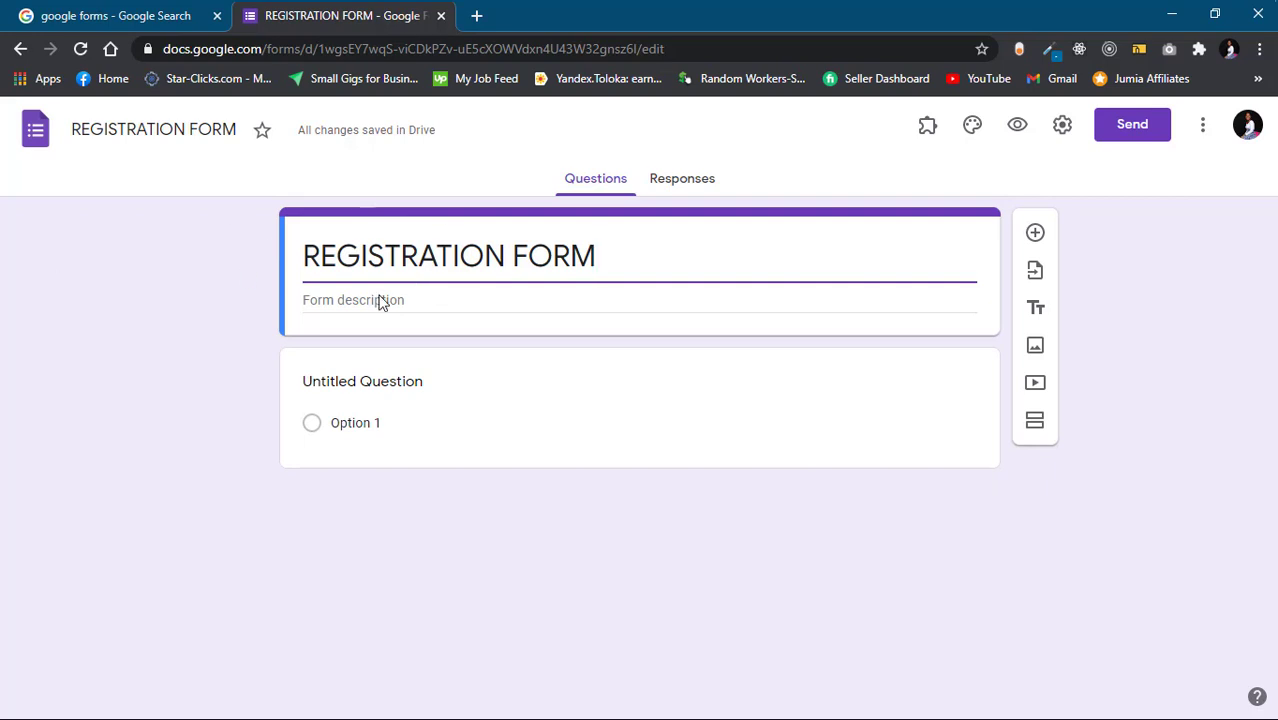
pyautogui.moveTo(608, 259); pyautogui.dragTo(231, 266)
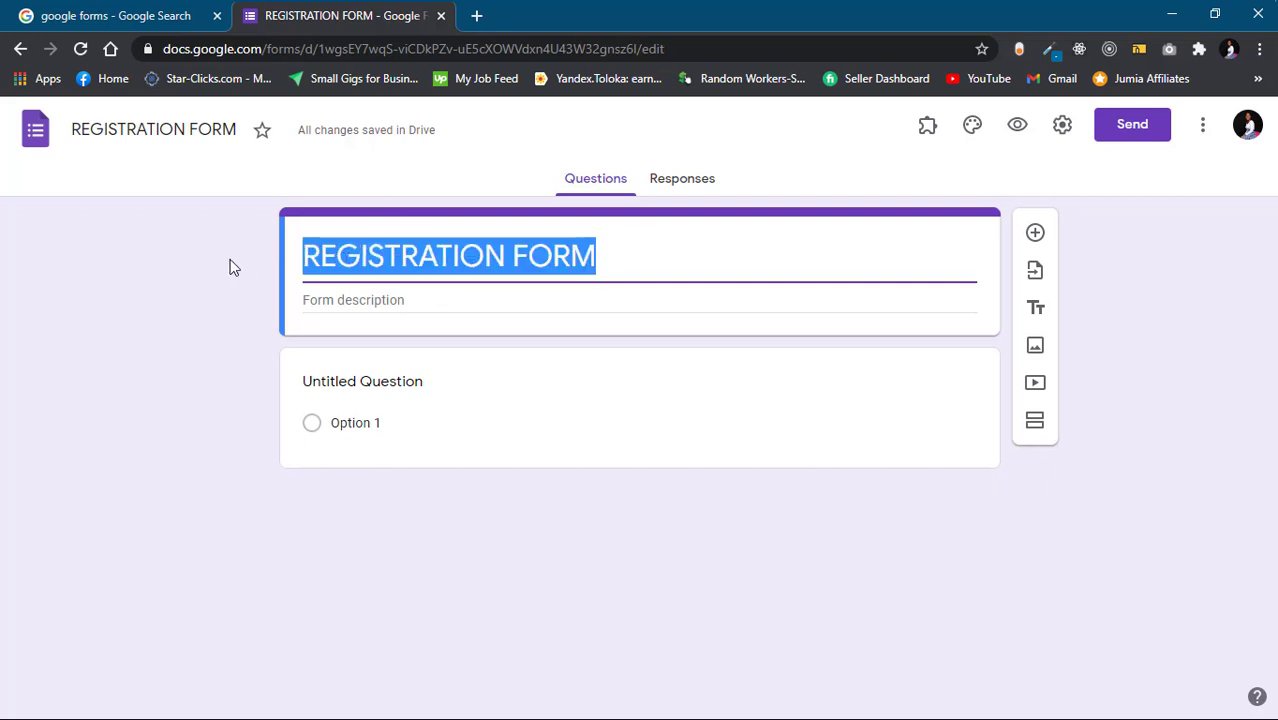
pyautogui.write('CRE')
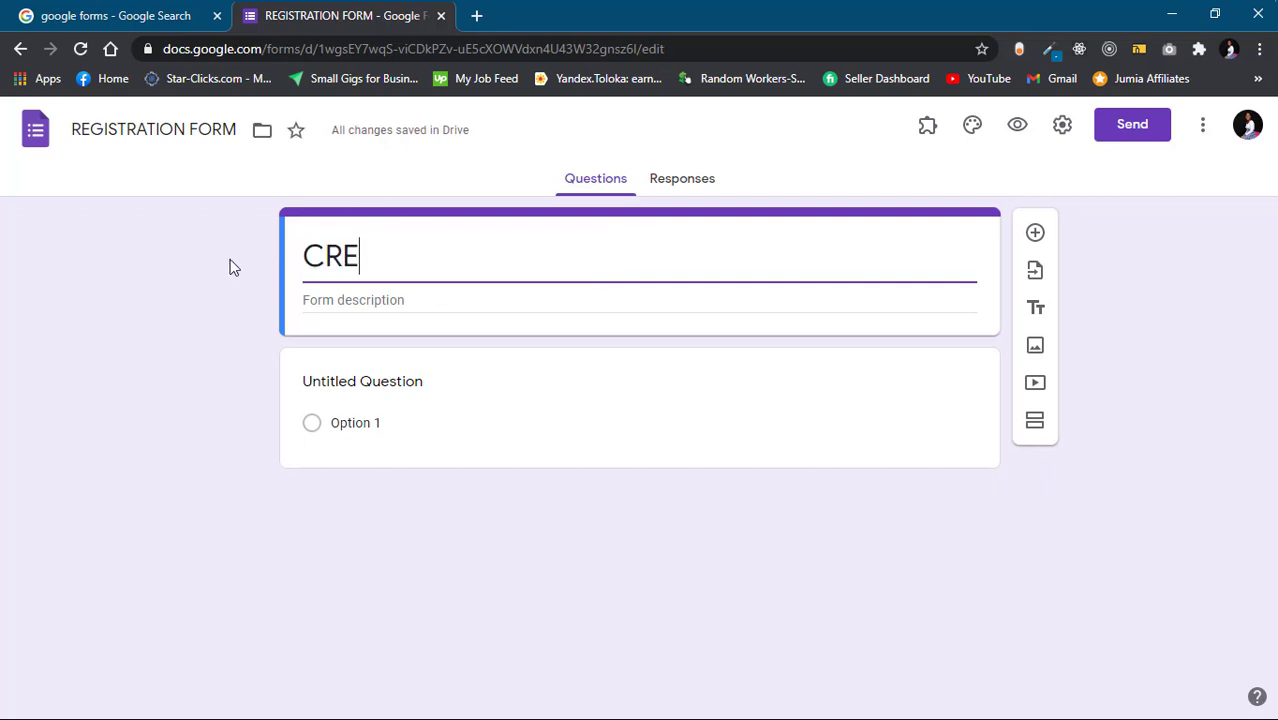
pyautogui.write('ATE USER')
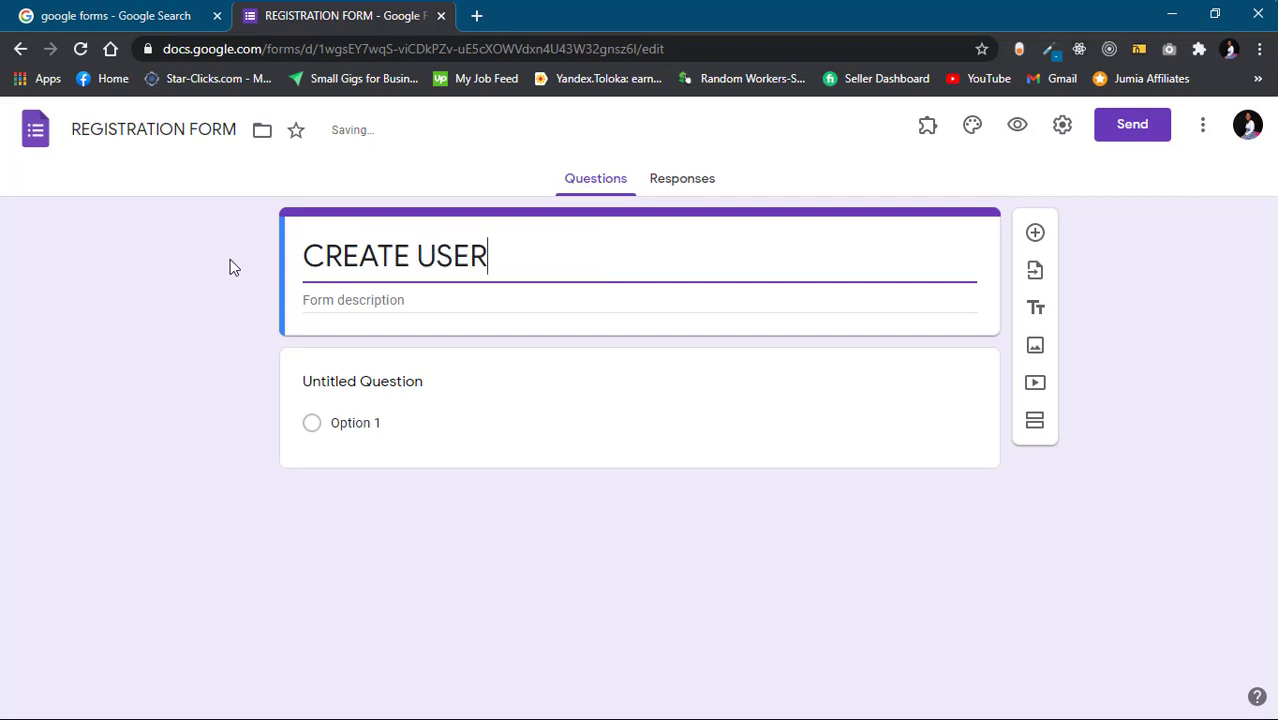
pyautogui.click(471, 305)
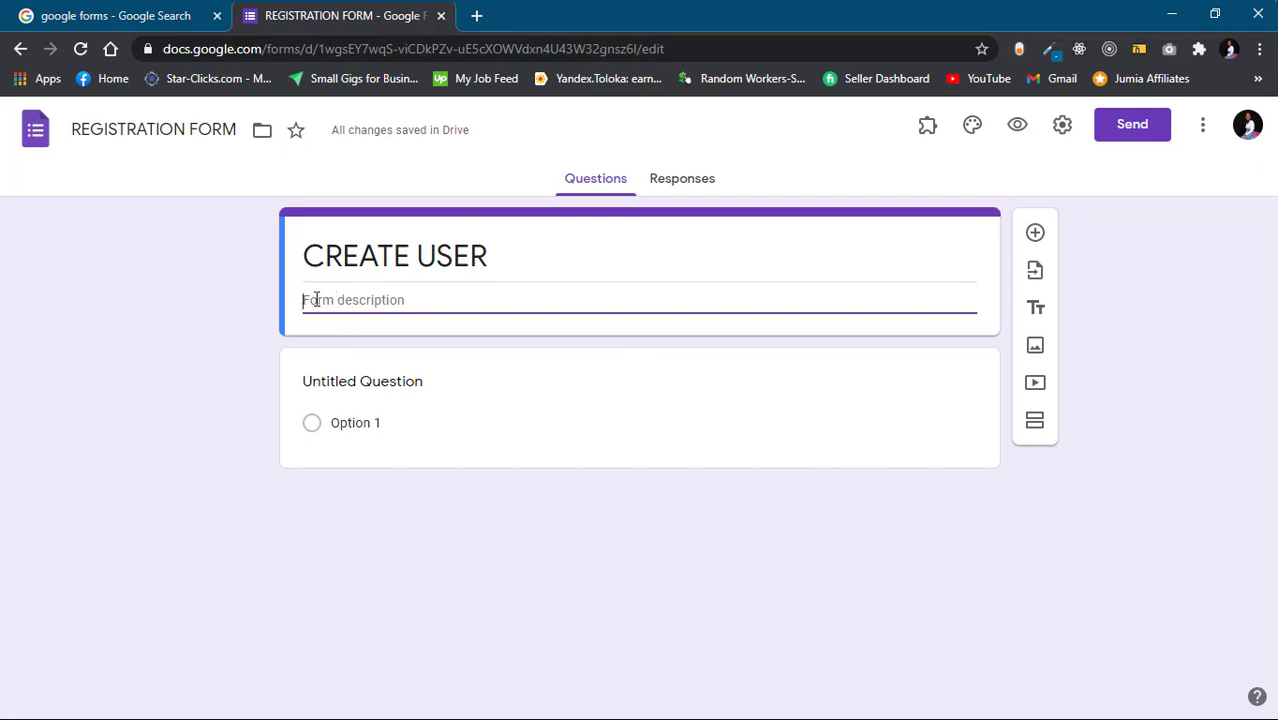
# Enter 'This form creates a new user for the company' as the form description
pyautogui.write('The')
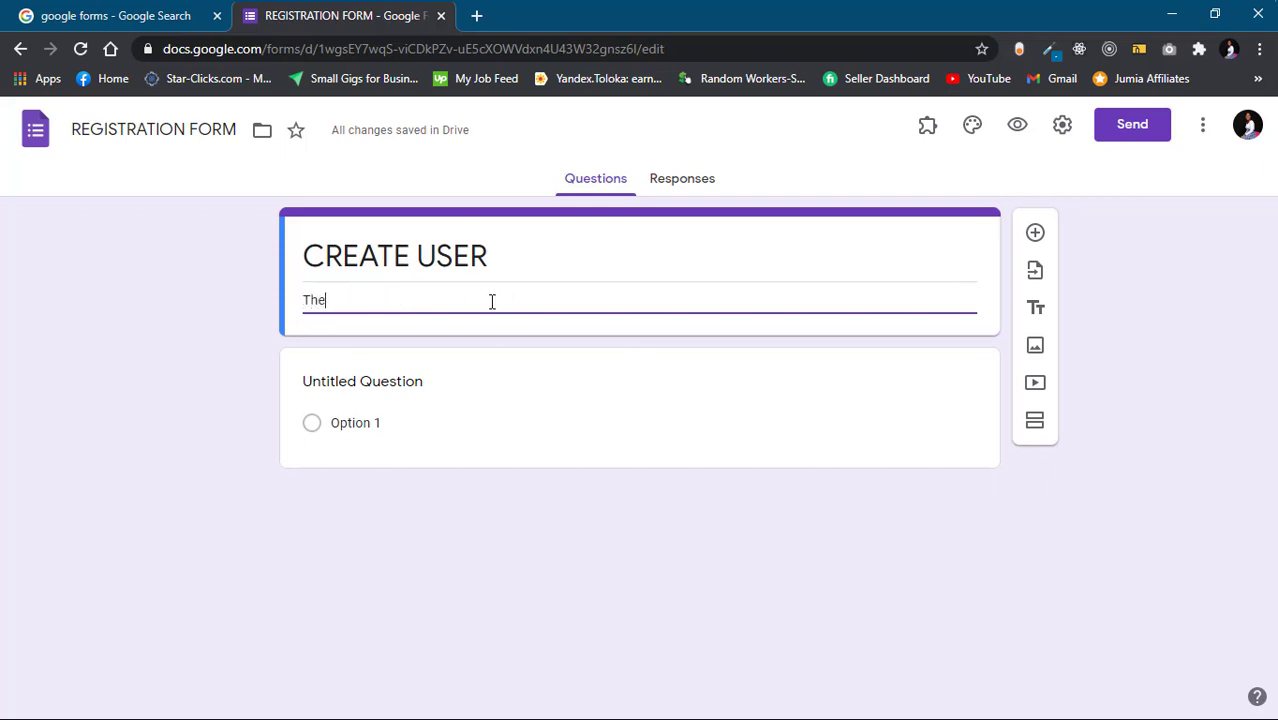
pyautogui.press('BackSpace')
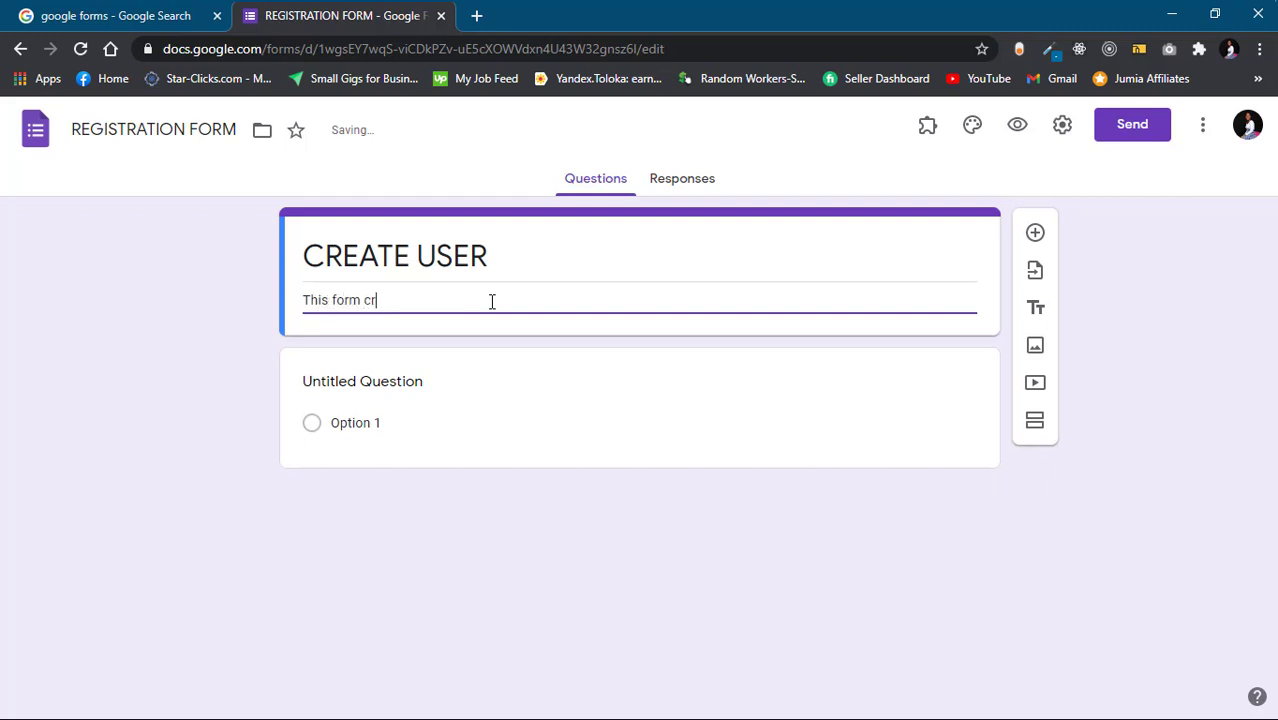
pyautogui.write('s')
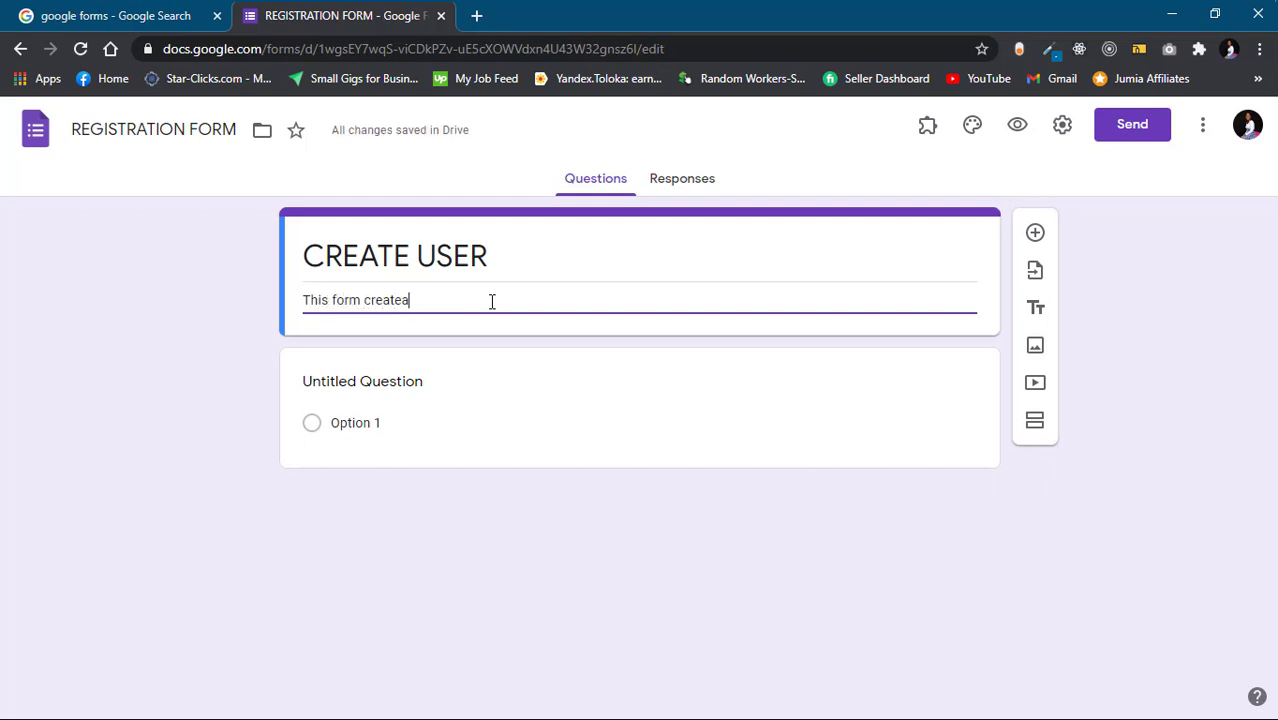
pyautogui.press('BackSpace')
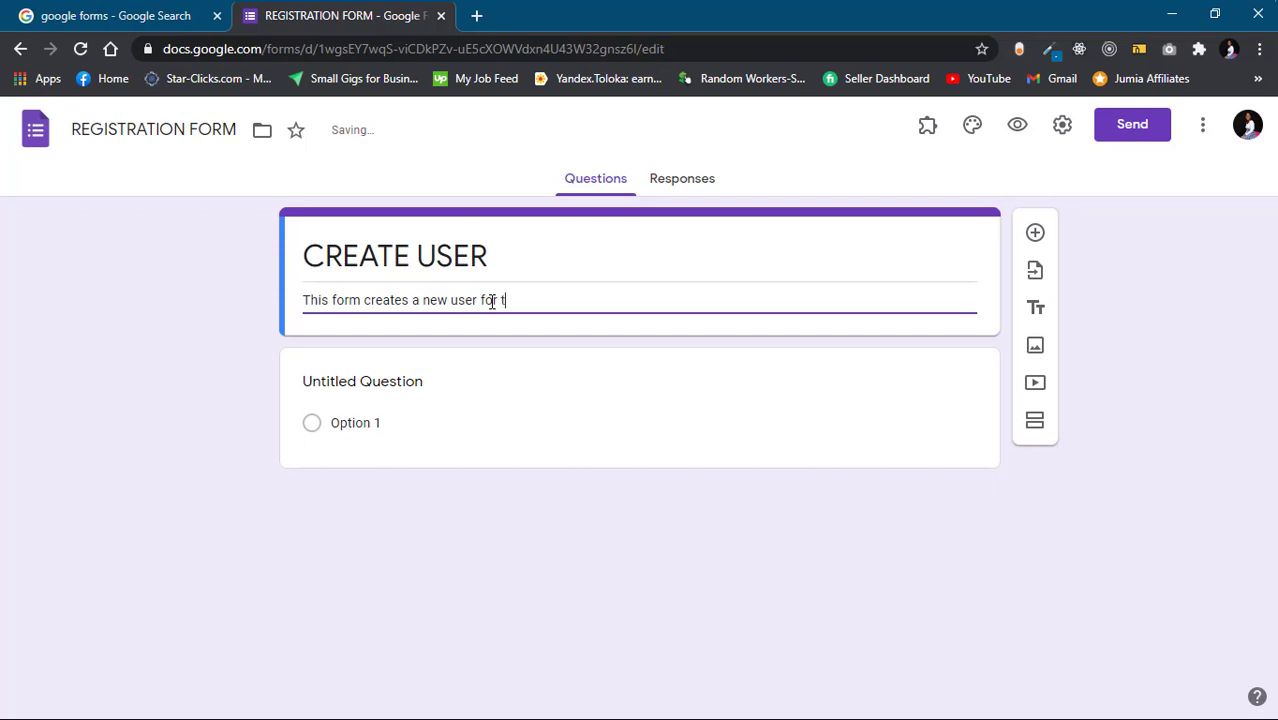
pyautogui.write('any')
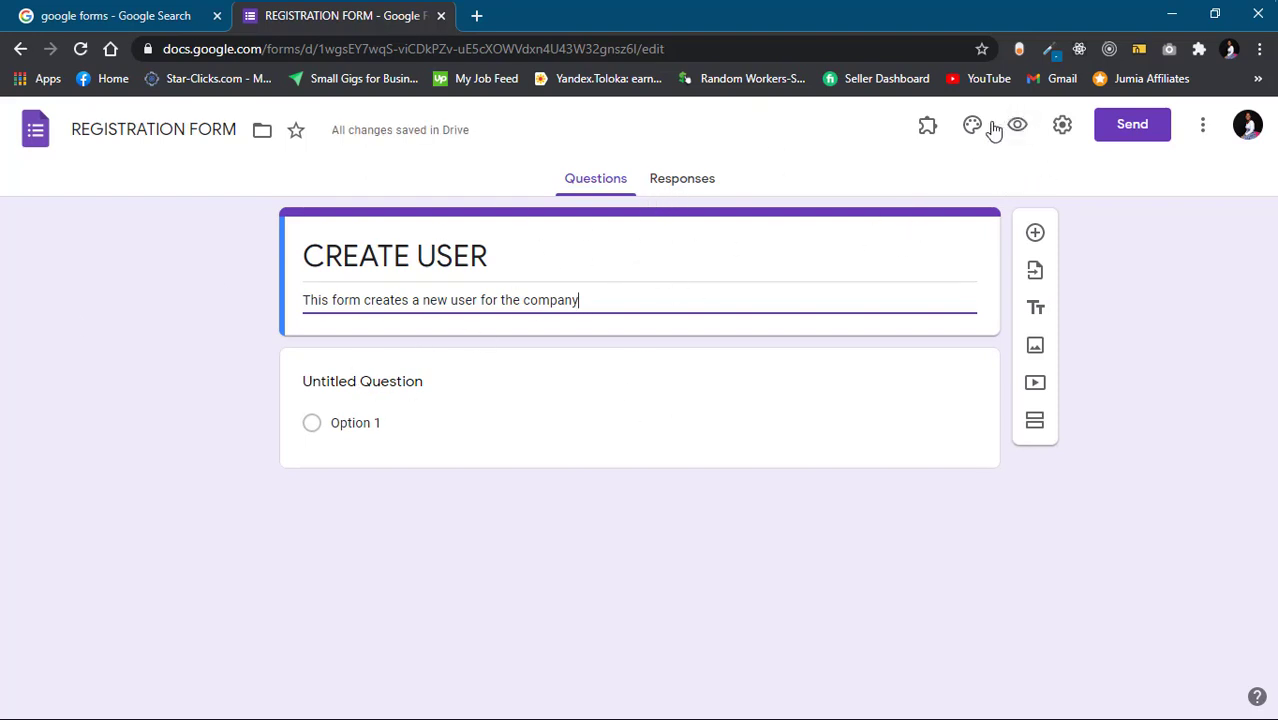
# Upload googlefrom1.png from the Form folder as the header image through Theme options
pyautogui.click(972, 127)
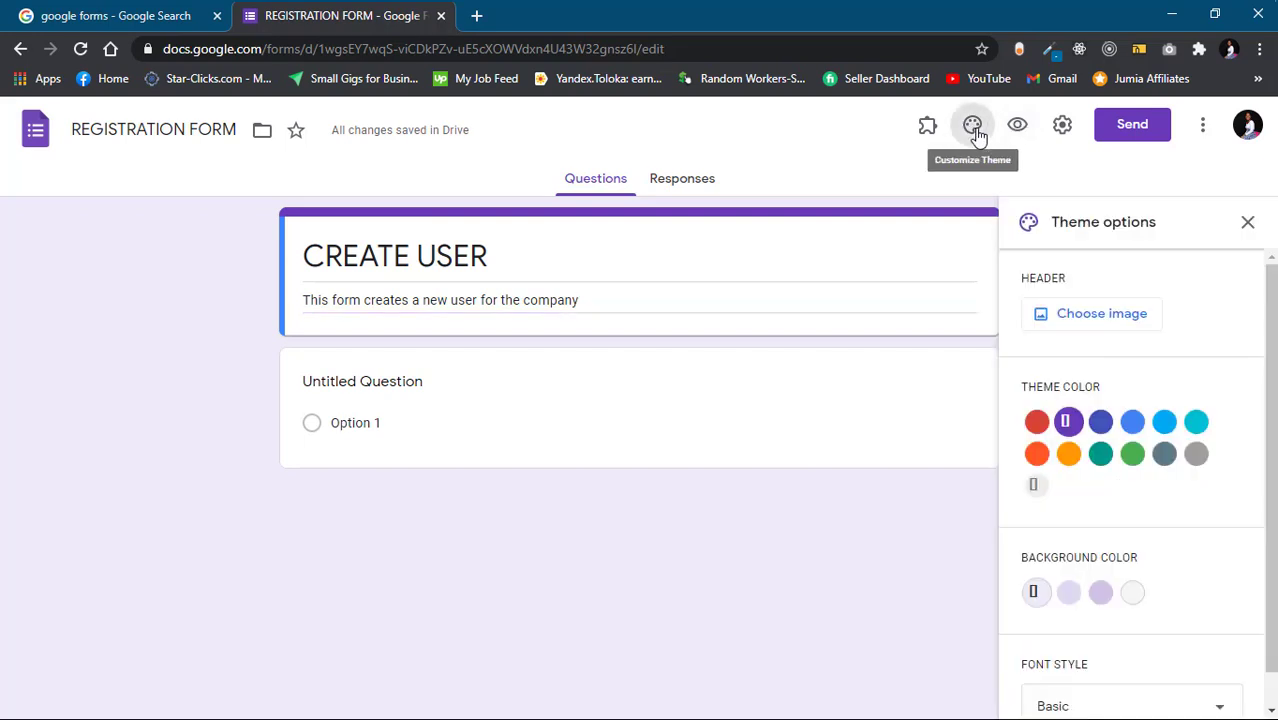
pyautogui.click(1088, 317)
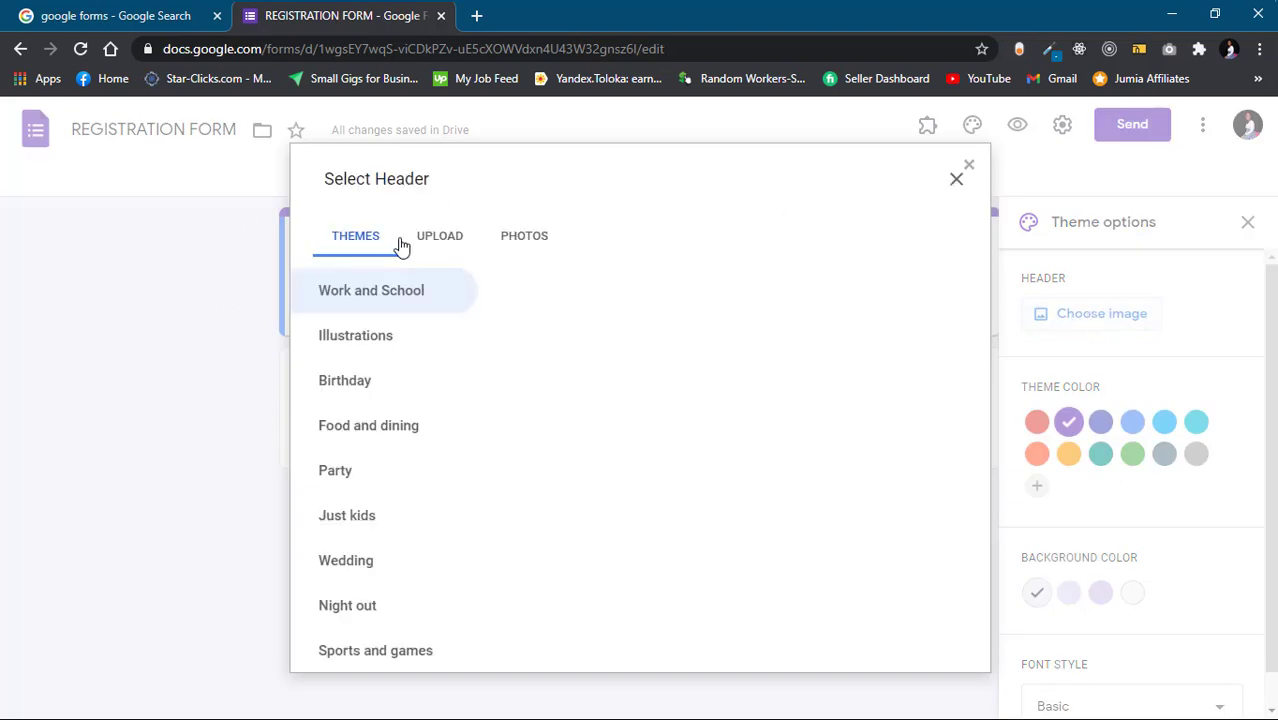
pyautogui.click(418, 238)
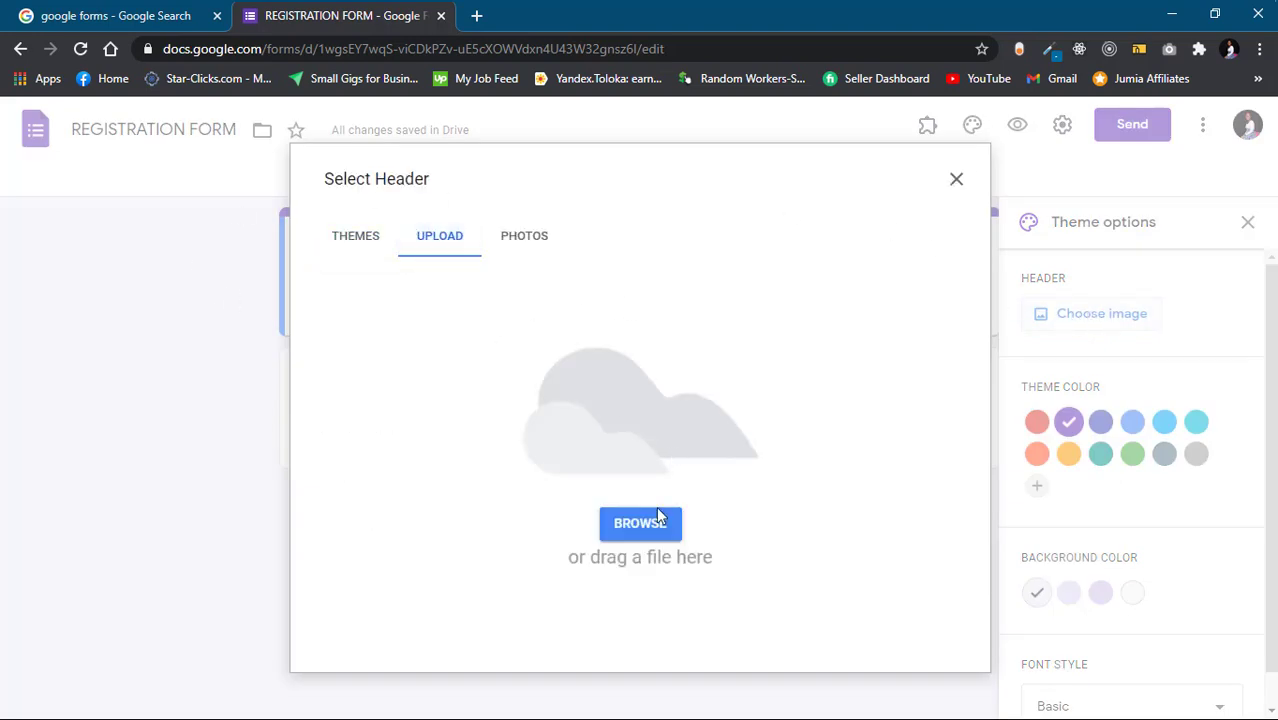
pyautogui.moveTo(775, 25)
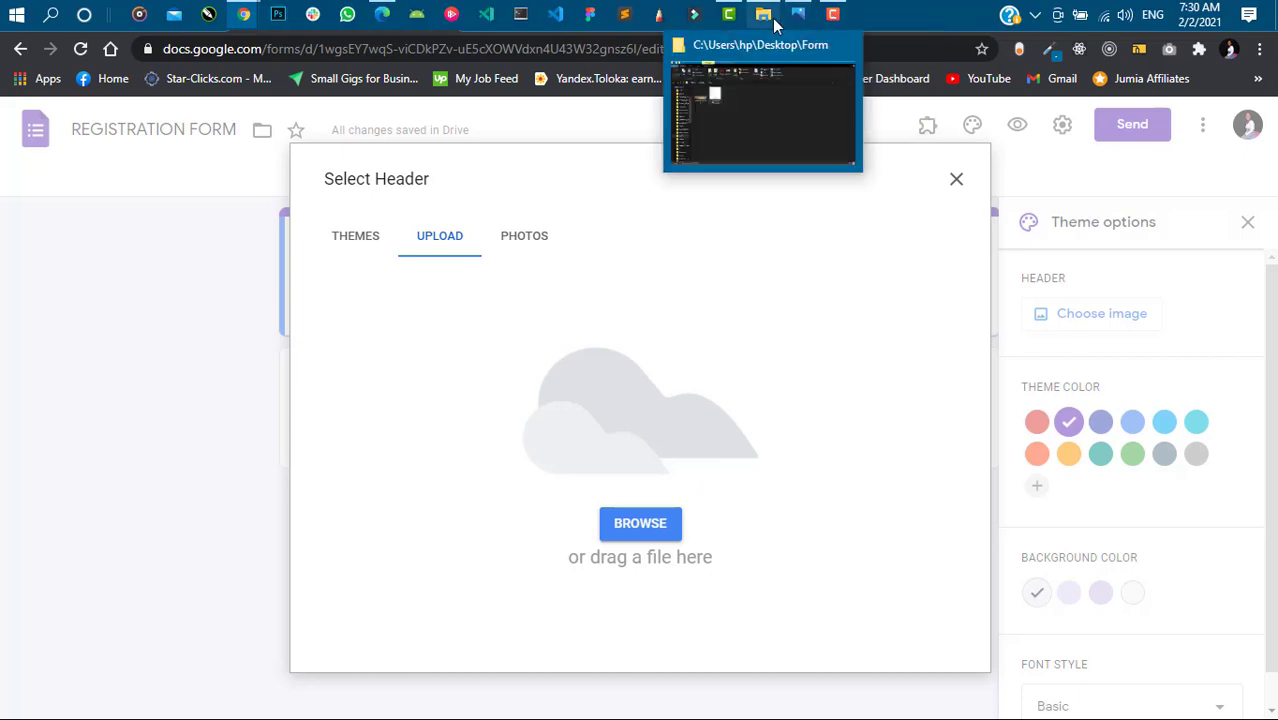
pyautogui.click(745, 117)
pyautogui.click(1214, 12)
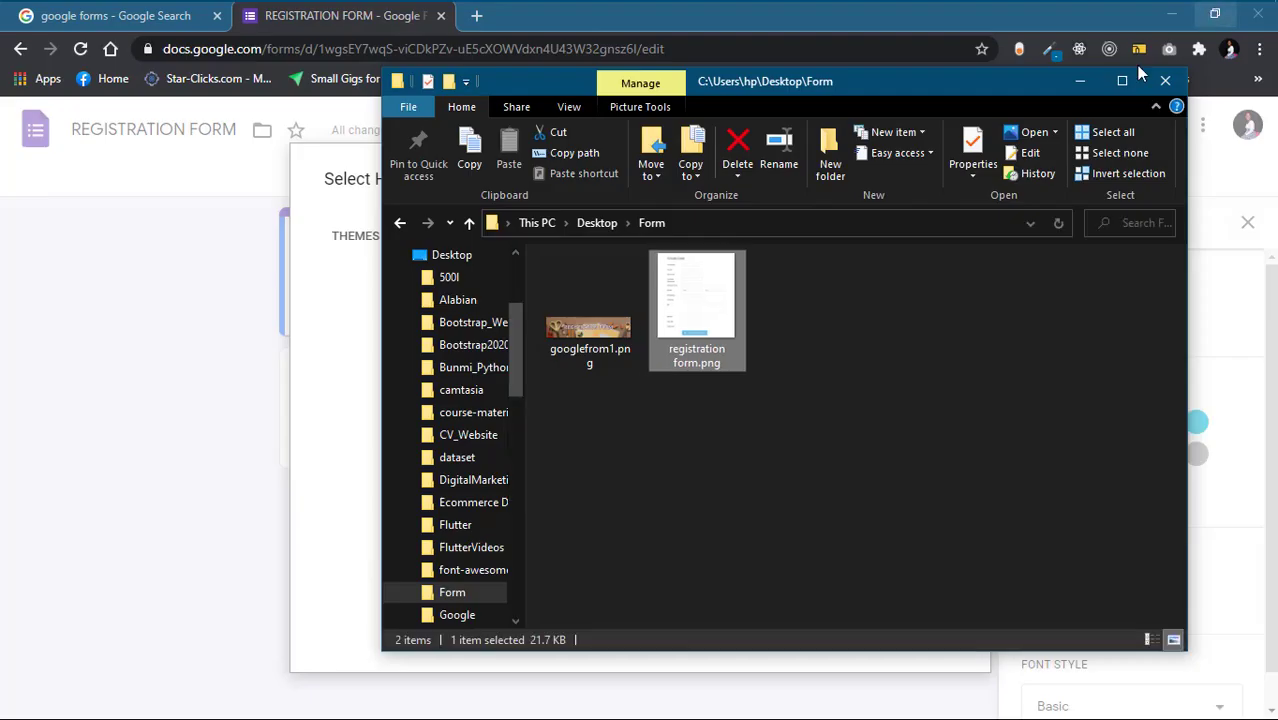
pyautogui.click(597, 357)
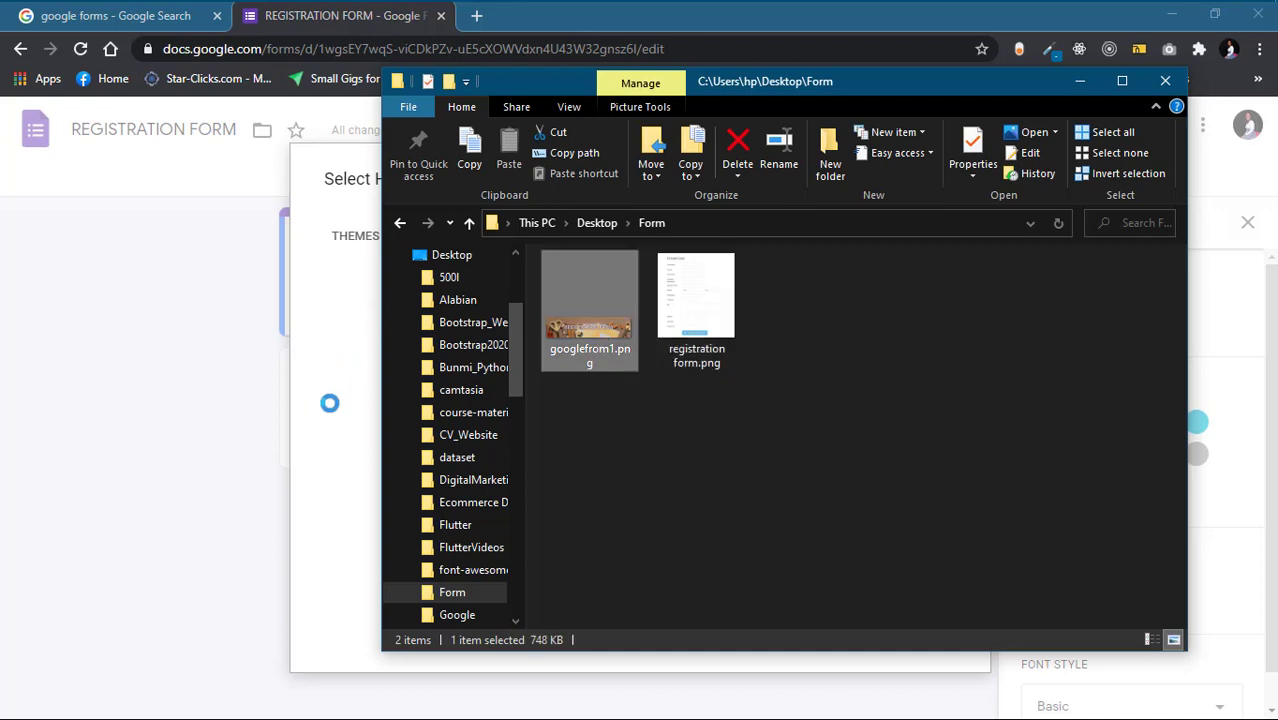
pyautogui.moveTo(352, 398); pyautogui.dragTo(345, 393)
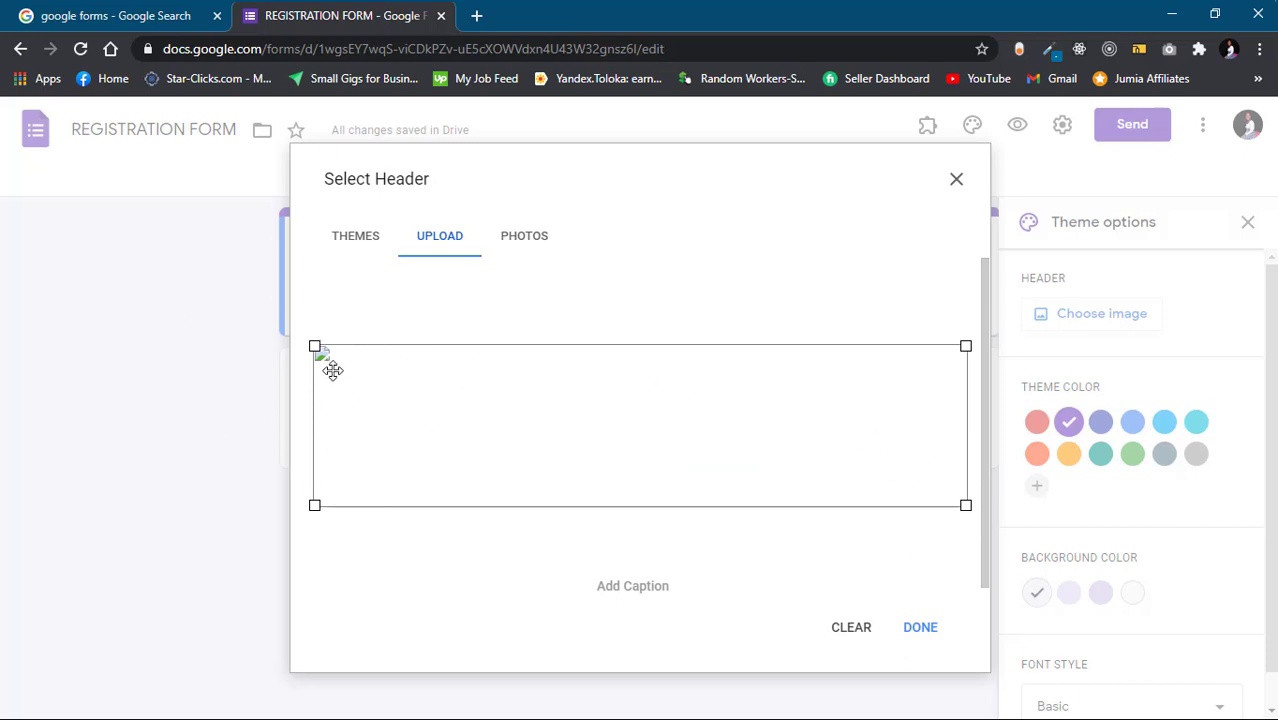
# Confirm the banner header and set the theme colour to dark brown (#604e4f)
pyautogui.click(921, 640)
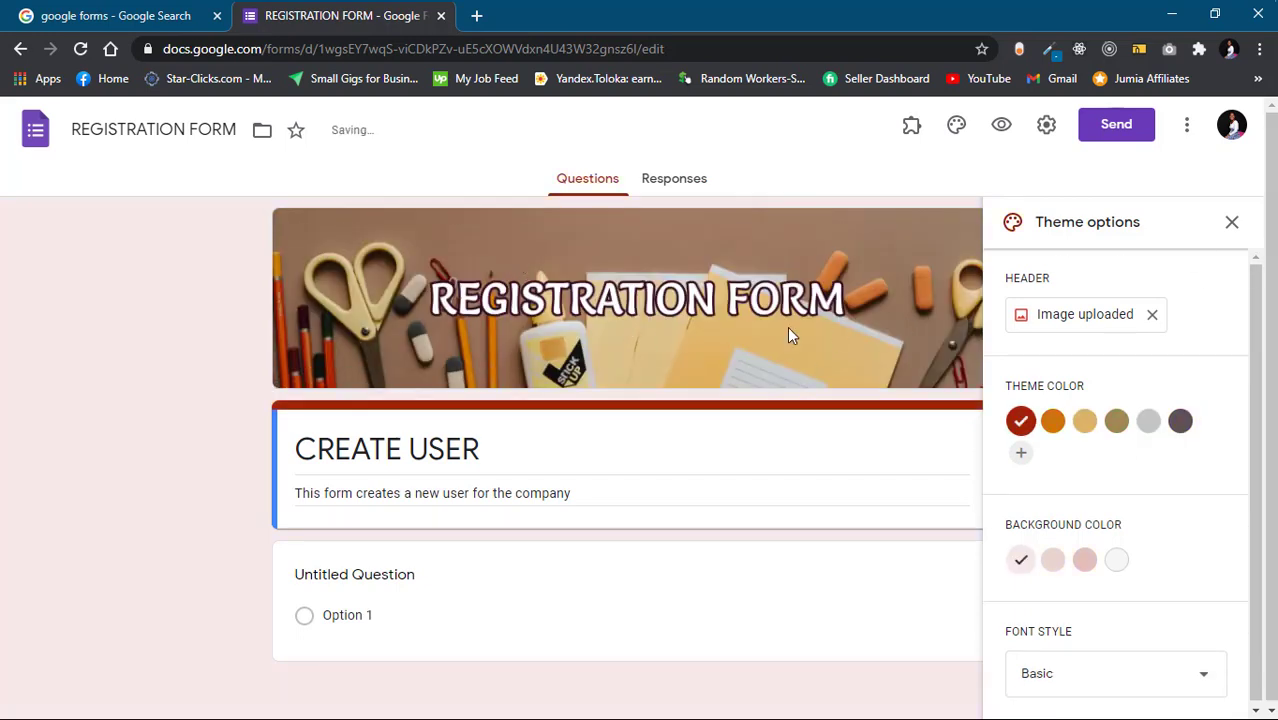
pyautogui.click(1055, 422)
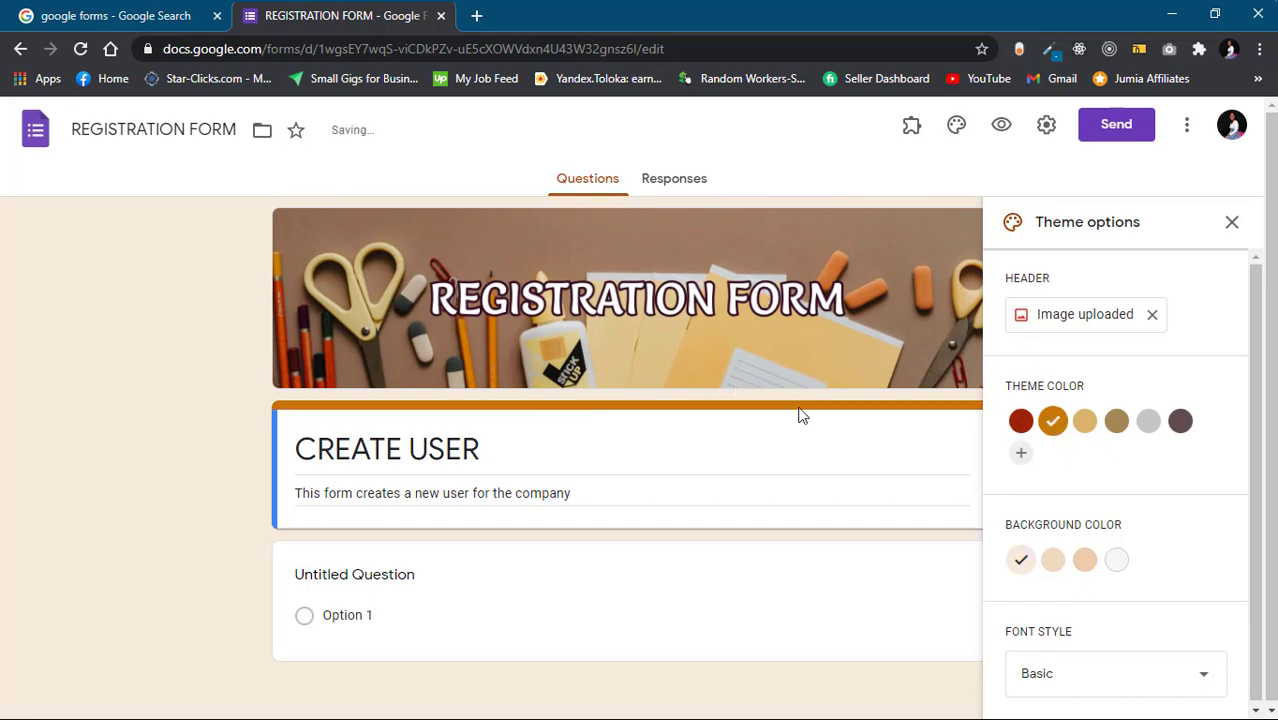
pyautogui.click(1117, 422)
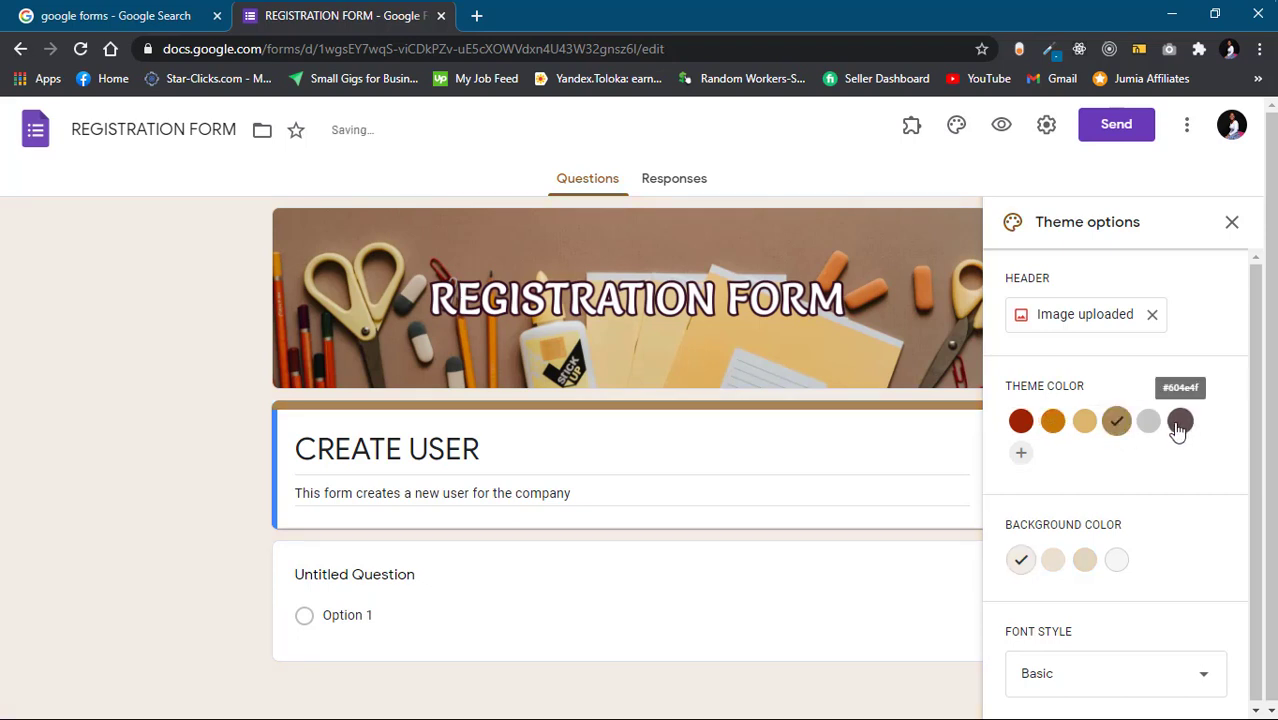
pyautogui.click(1180, 421)
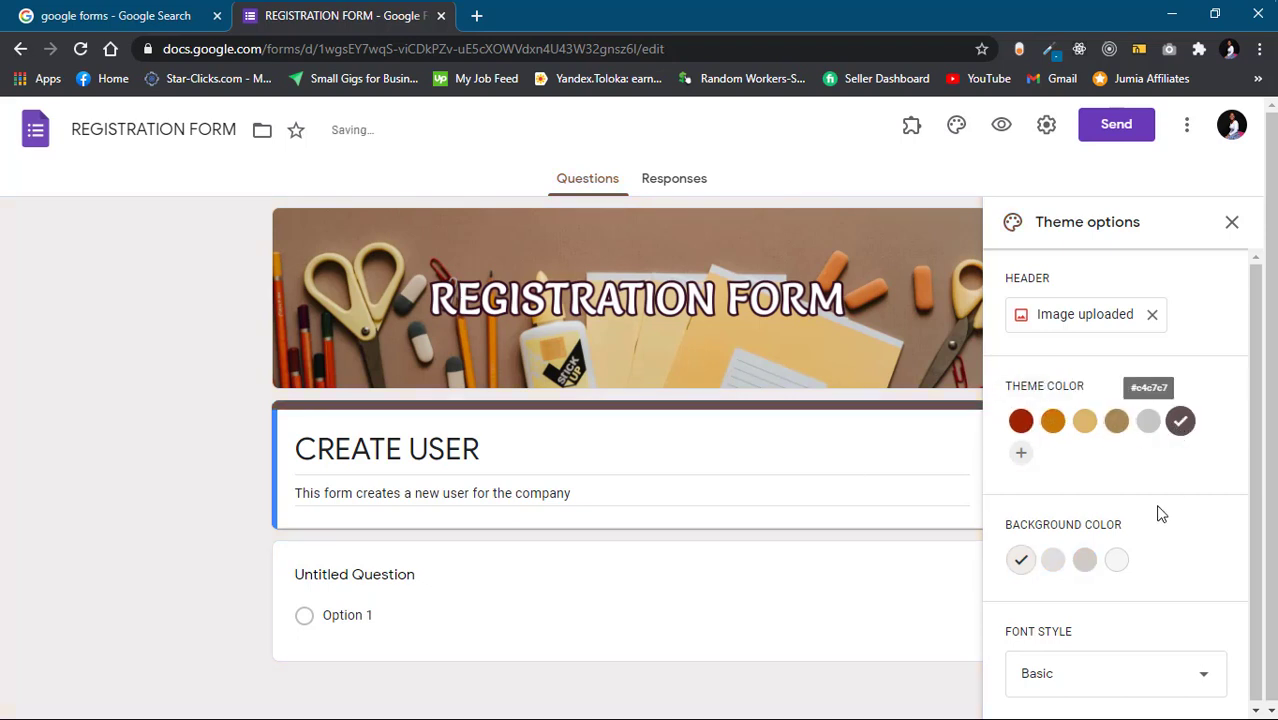
# Set the form background to the pale grey second shade
pyautogui.scroll(-1, 1106, 545)
pyautogui.click(1092, 563)
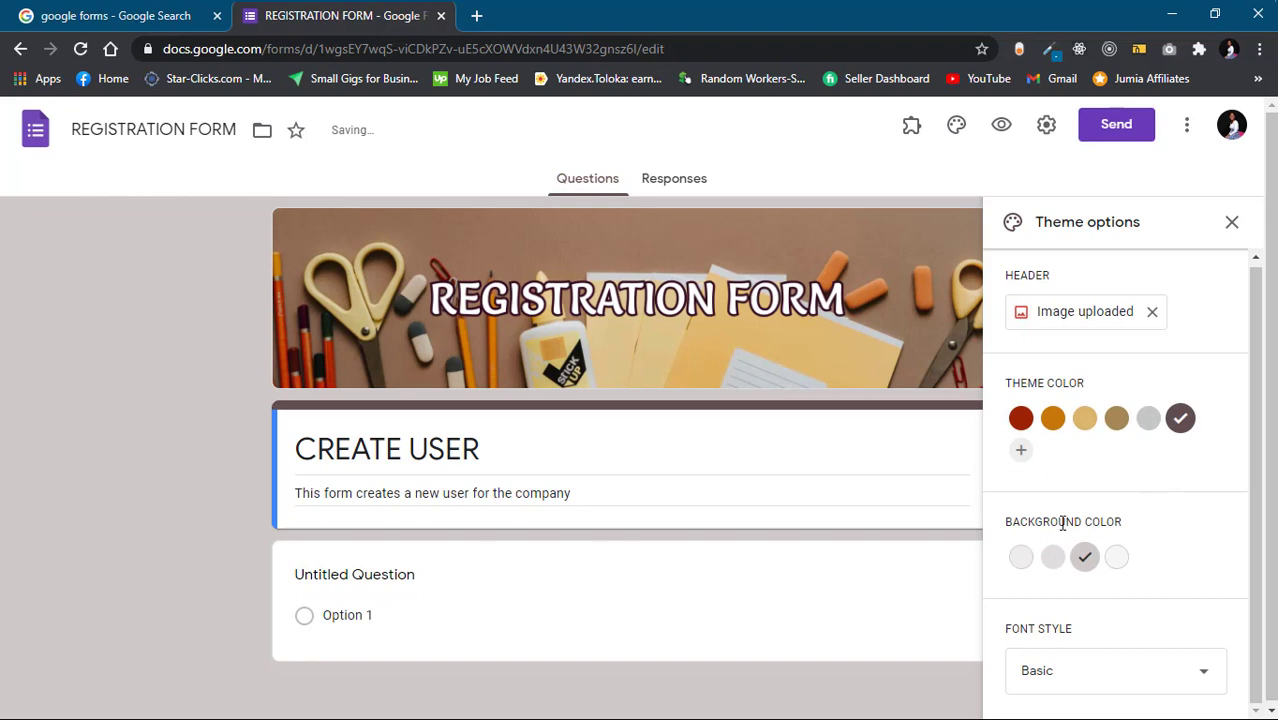
pyautogui.click(1050, 560)
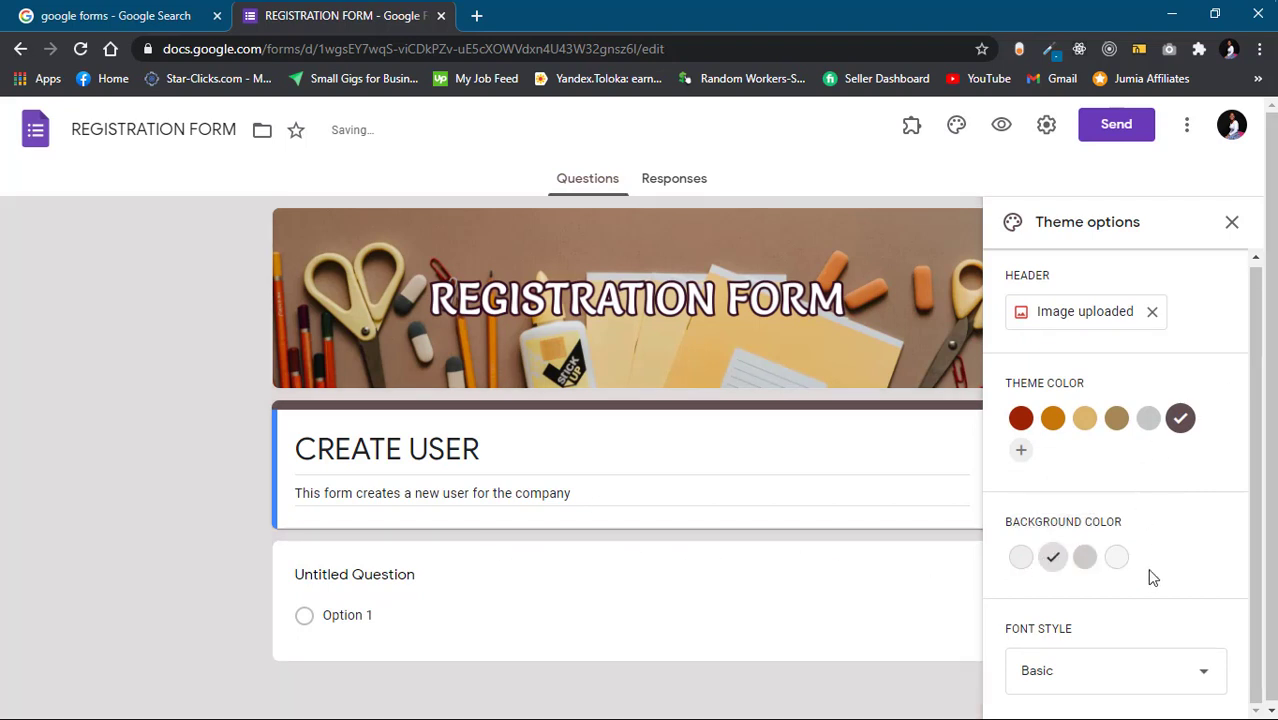
pyautogui.click(631, 553)
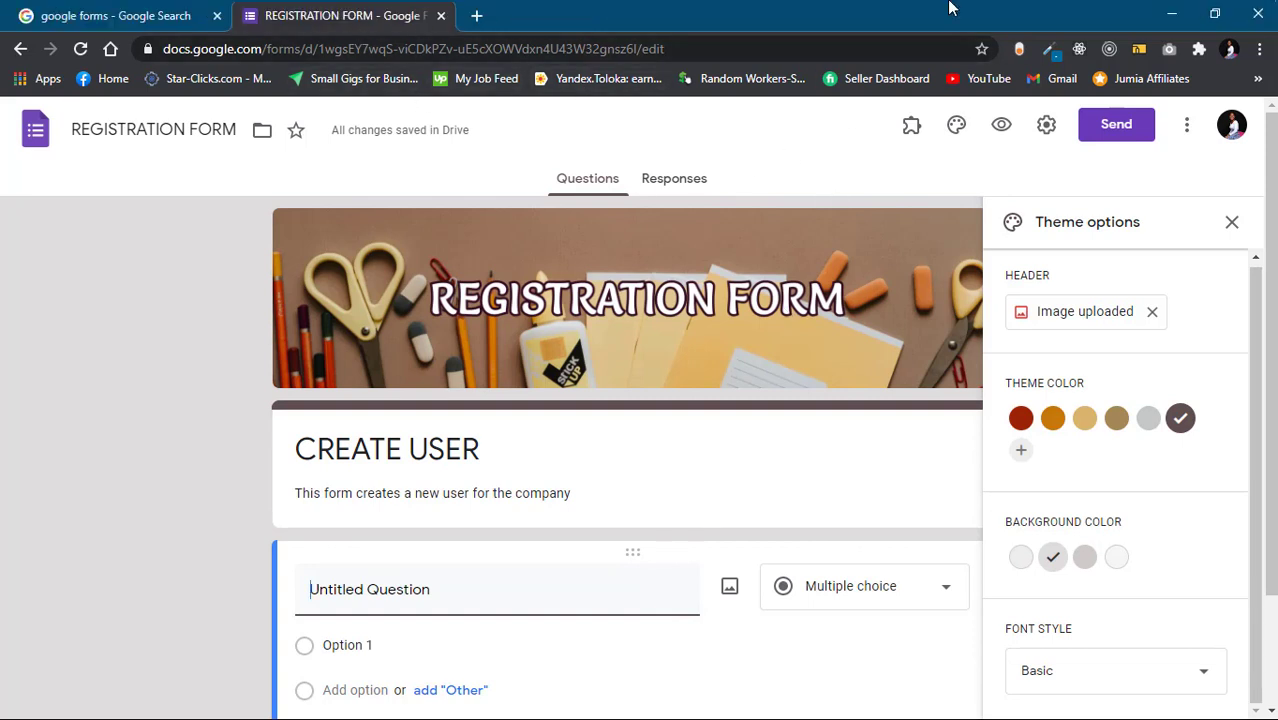
# Snap the Photos reference image to the right half, Chrome to the left, and close Theme options
pyautogui.moveTo(810, 14)
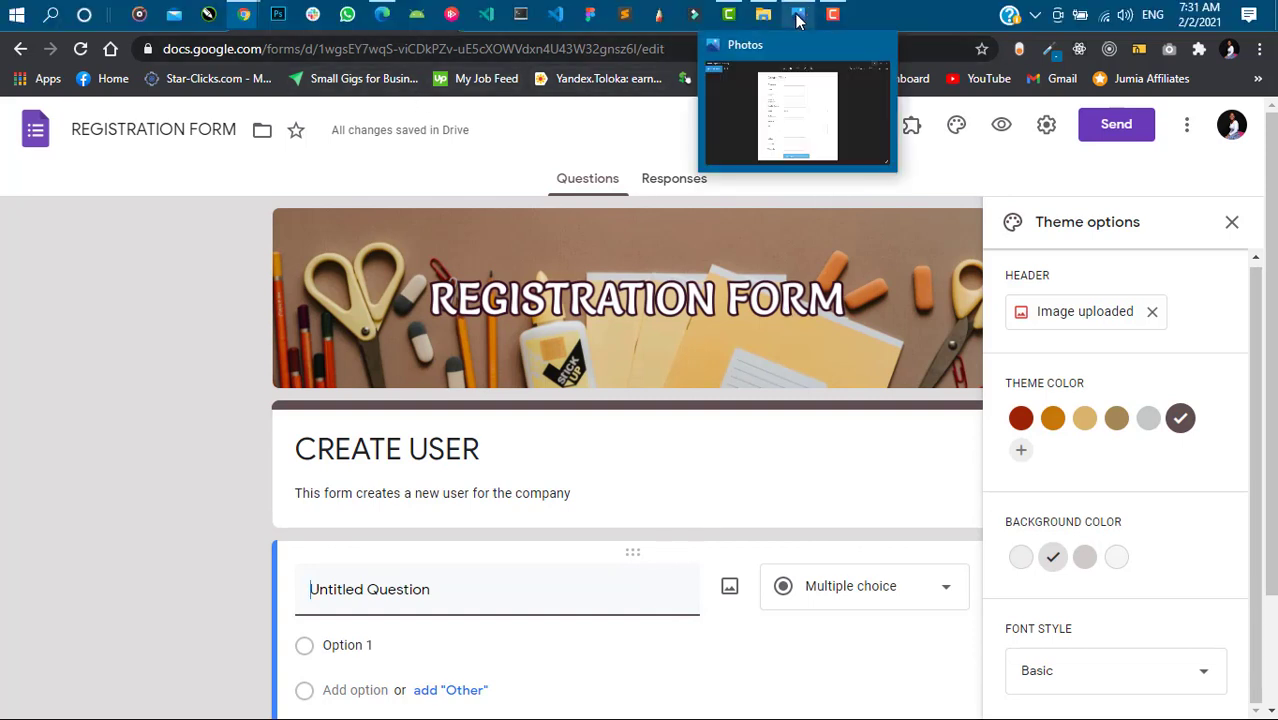
pyautogui.click(798, 20)
pyautogui.click(1214, 15)
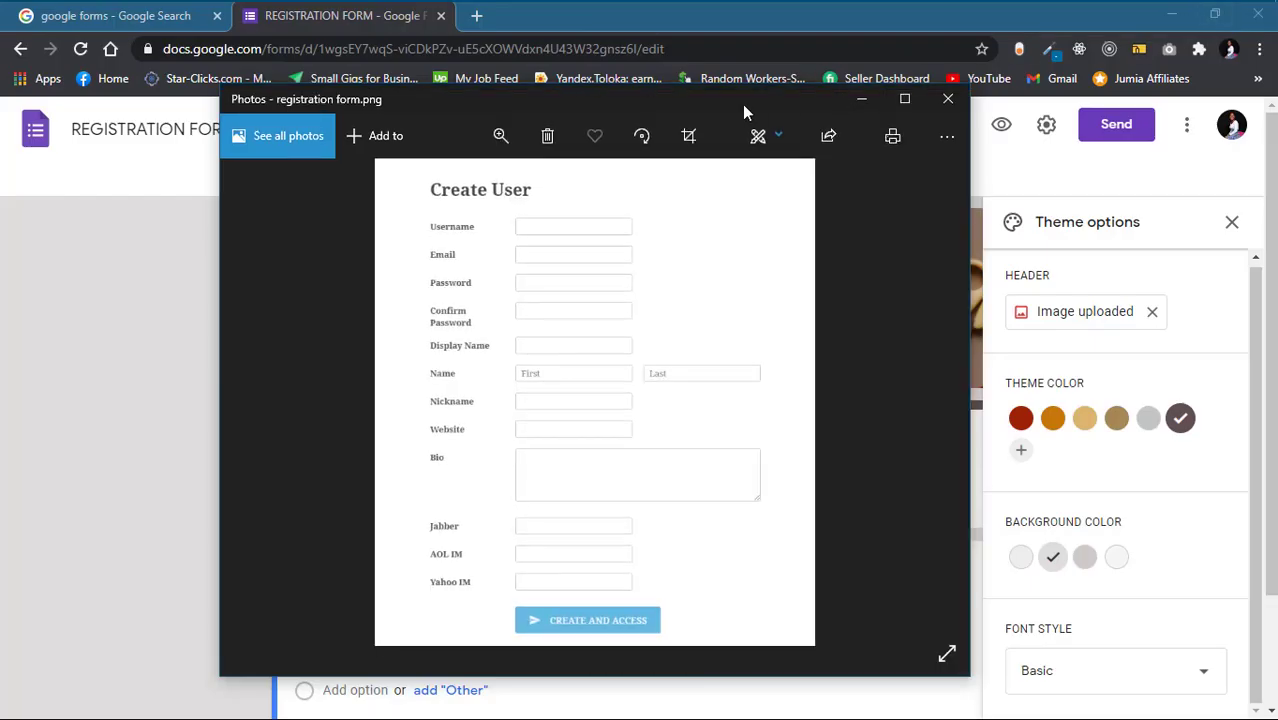
pyautogui.moveTo(742, 104); pyautogui.dragTo(1277, 370)
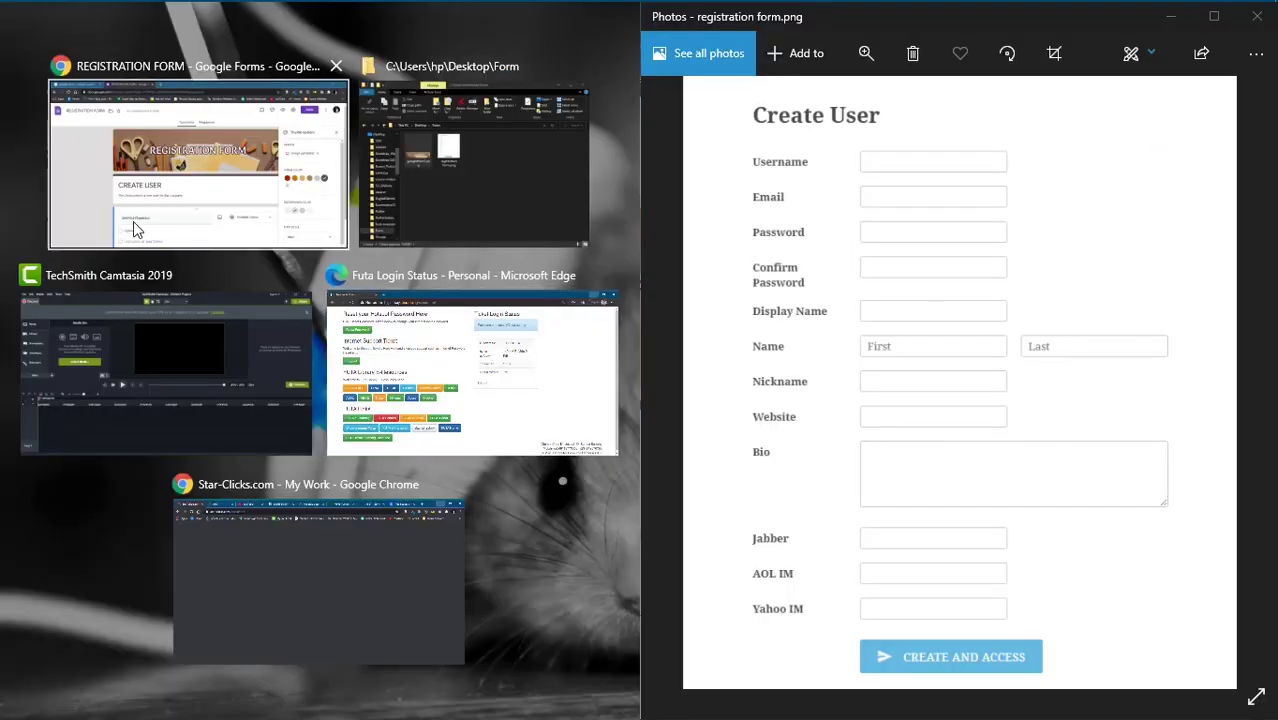
pyautogui.click(137, 230)
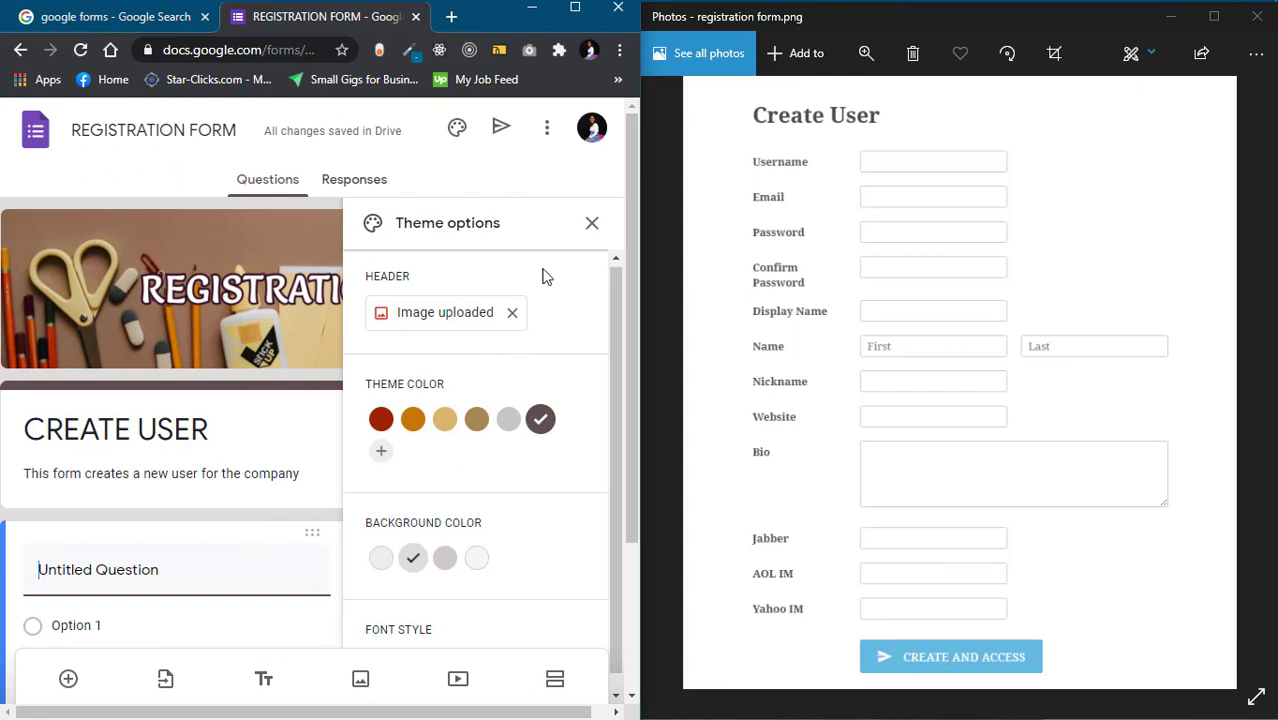
pyautogui.click(593, 224)
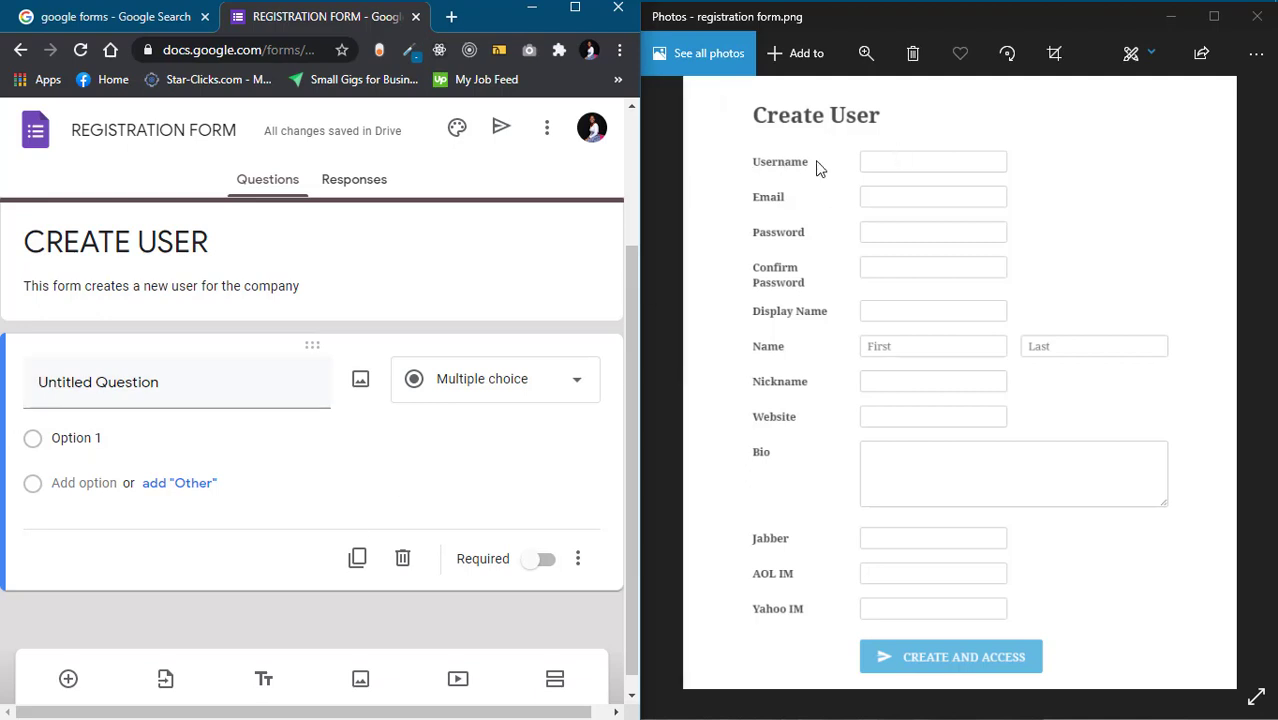
# Title the first question 'Username' and make it a required short answer
pyautogui.click(148, 386)
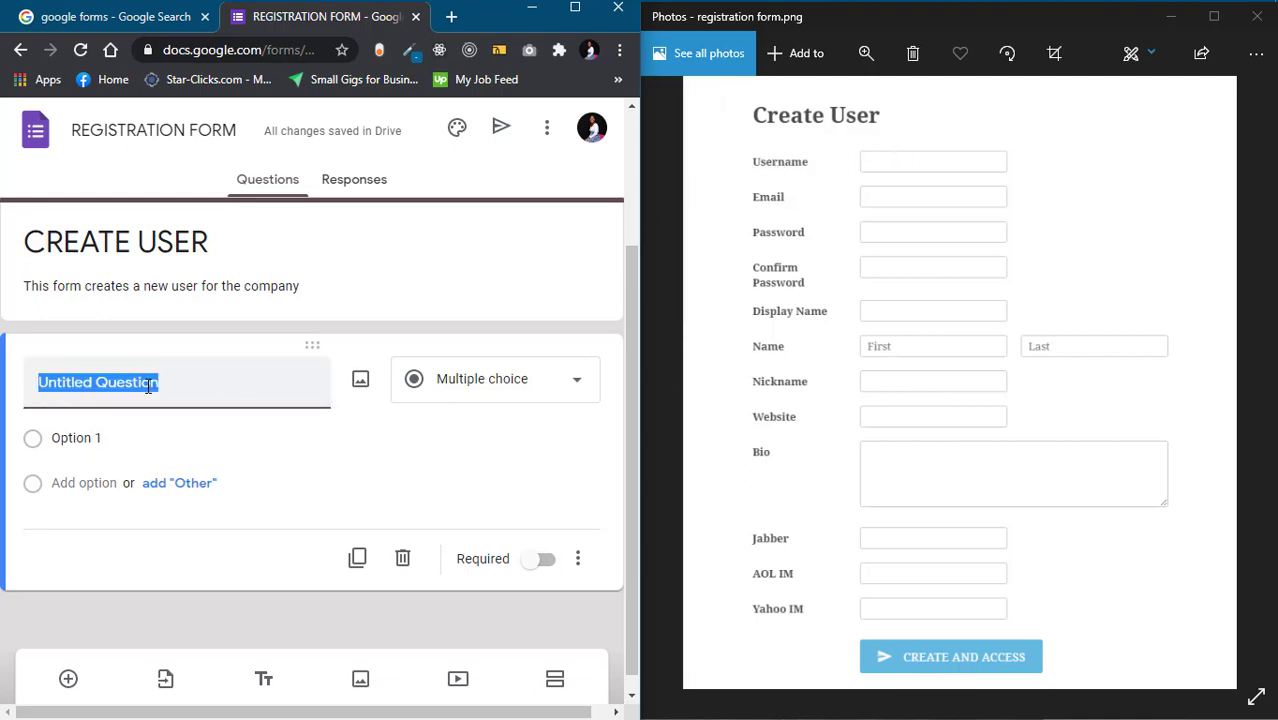
pyautogui.write('Username')
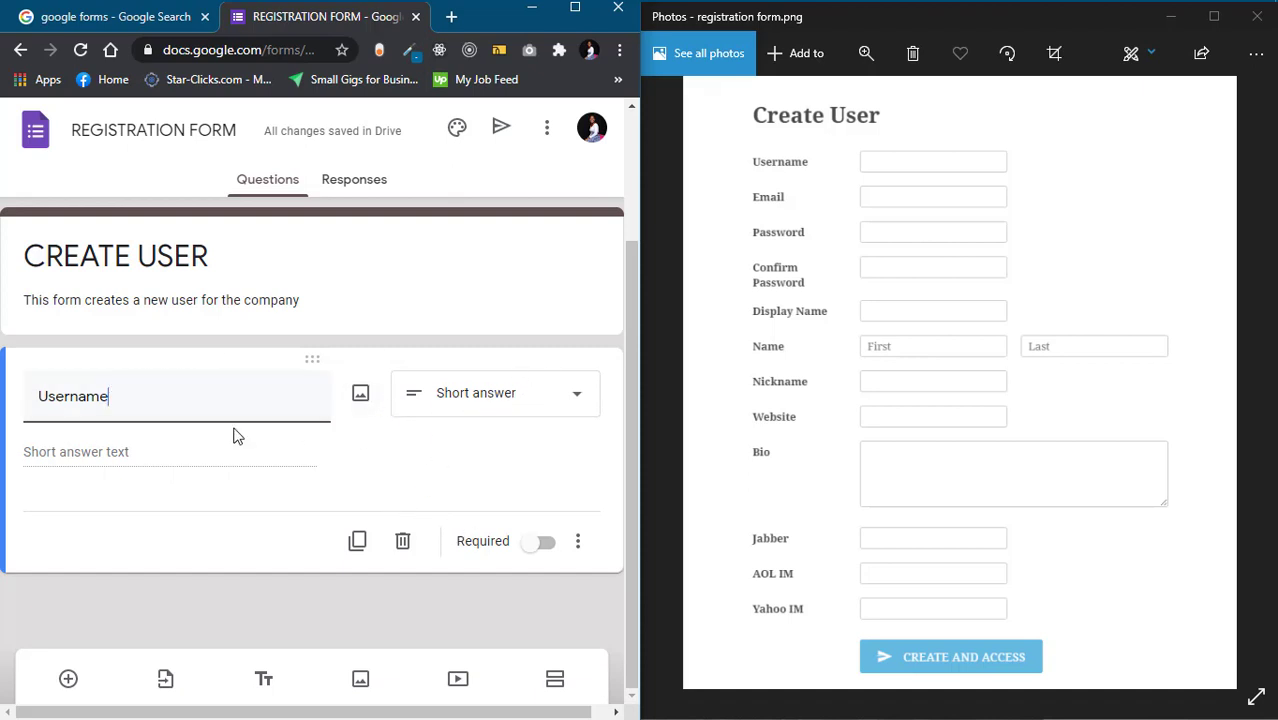
pyautogui.click(537, 543)
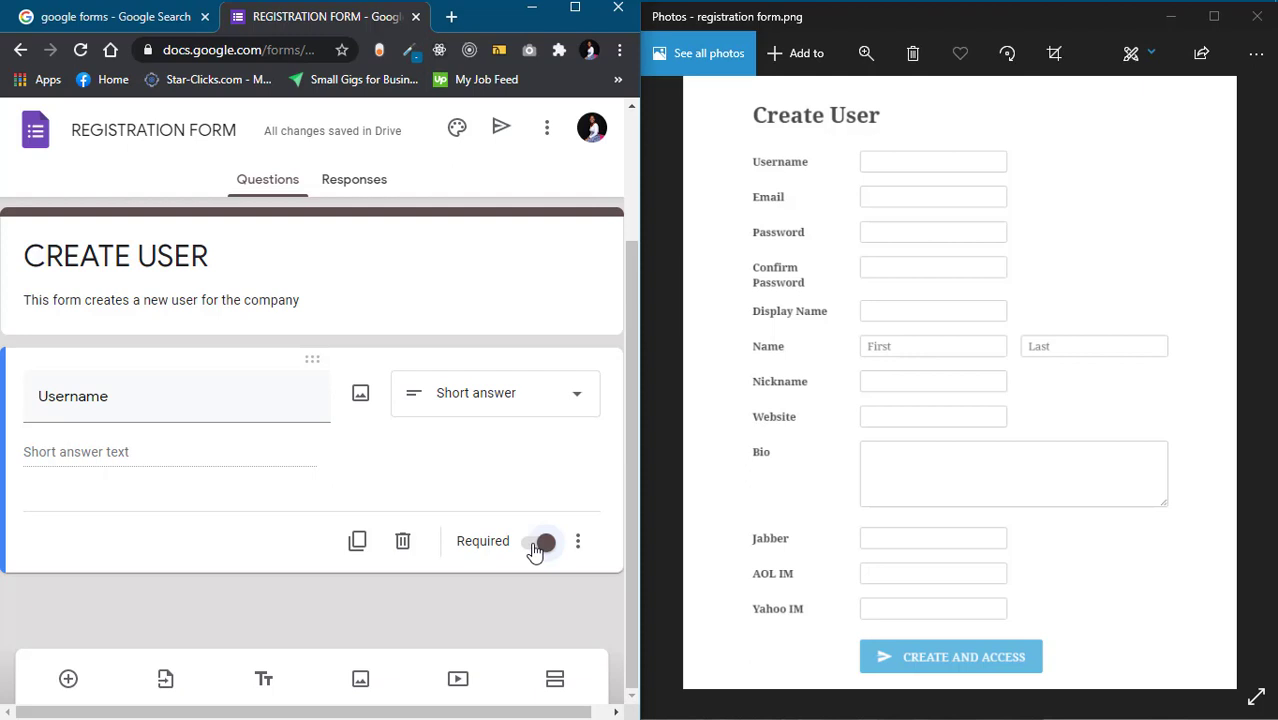
pyautogui.click(535, 548)
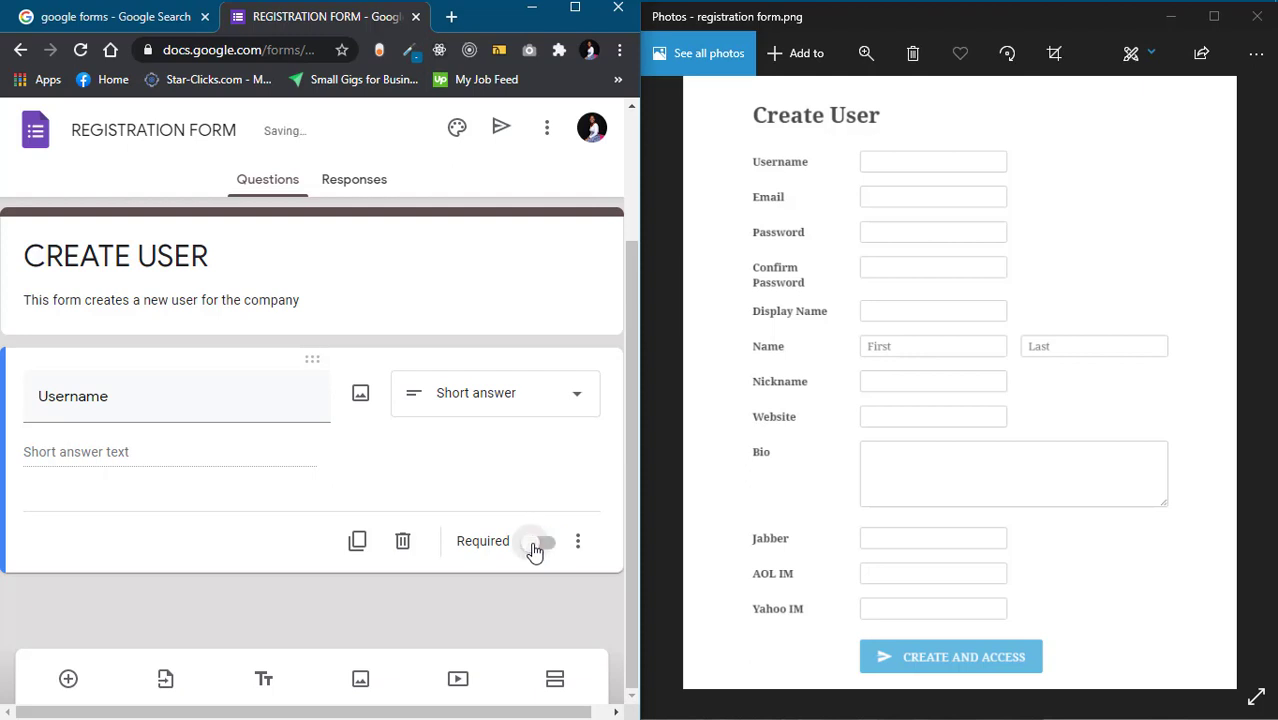
pyautogui.click(535, 546)
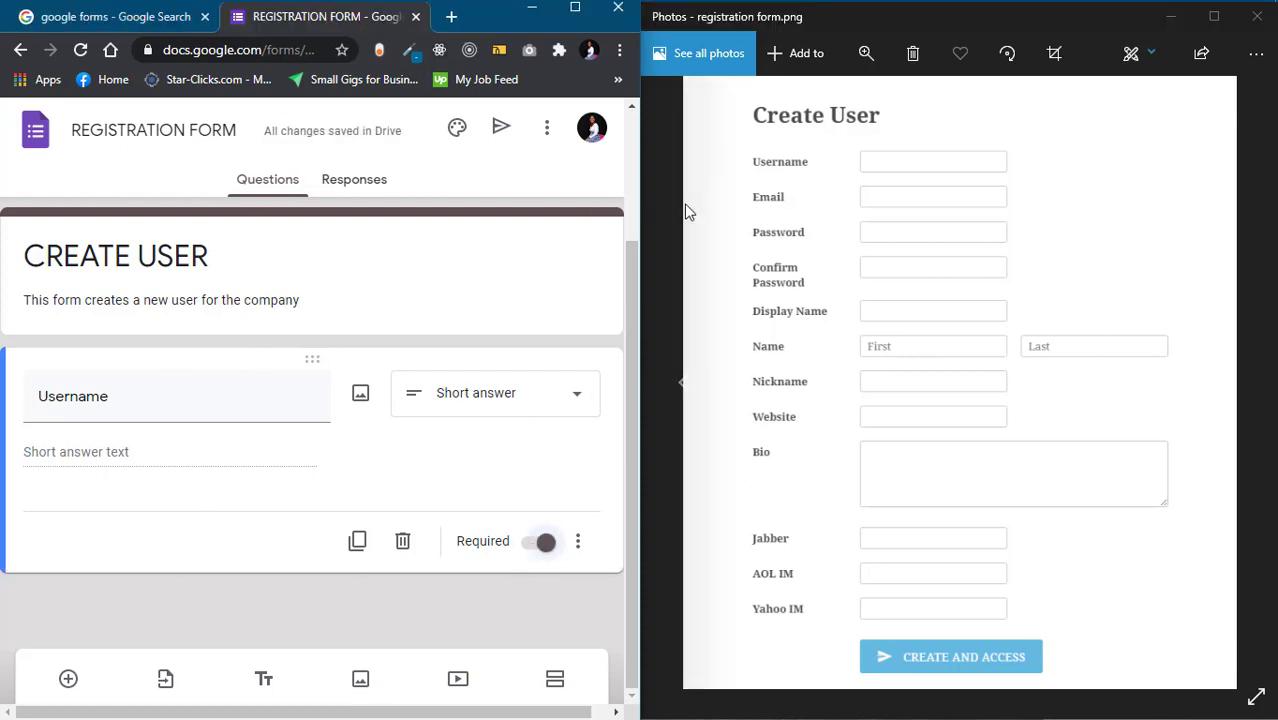
pyautogui.click(663, 239)
# Narrow the Photos window showing registration form.png and widen the Chrome form editor
pyautogui.moveTo(638, 294); pyautogui.dragTo(812, 320)
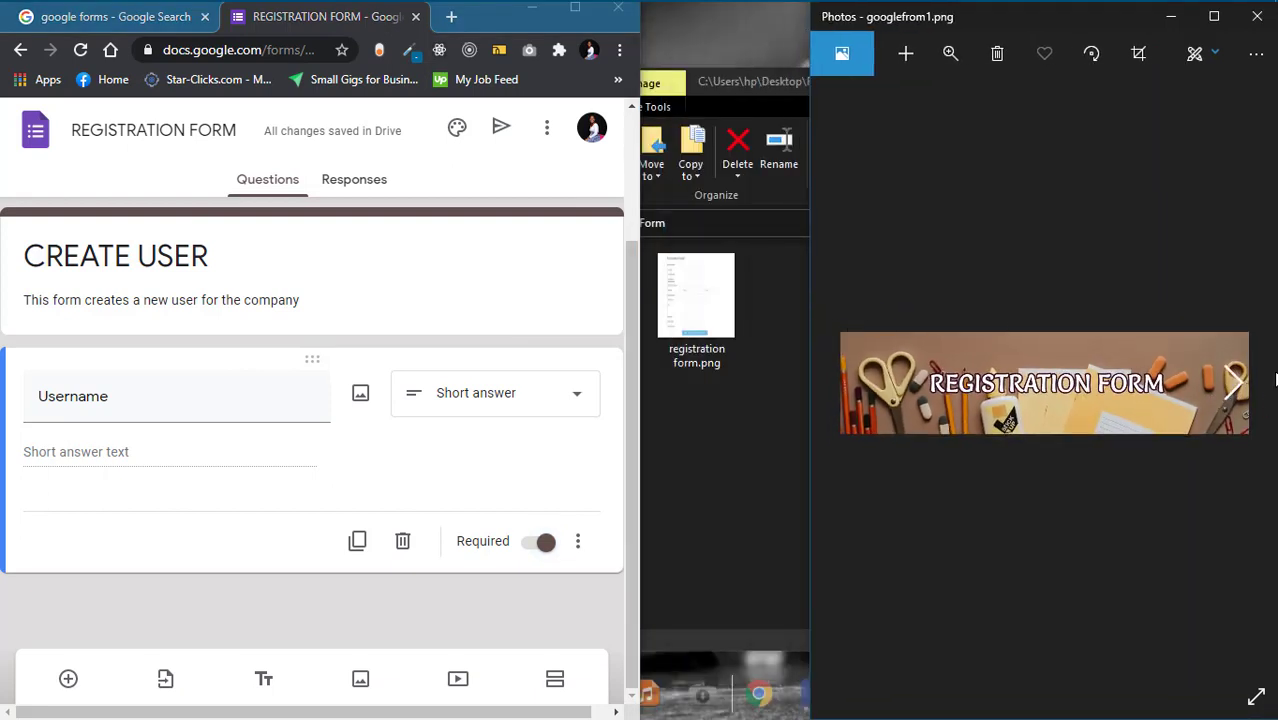
pyautogui.click(1258, 382)
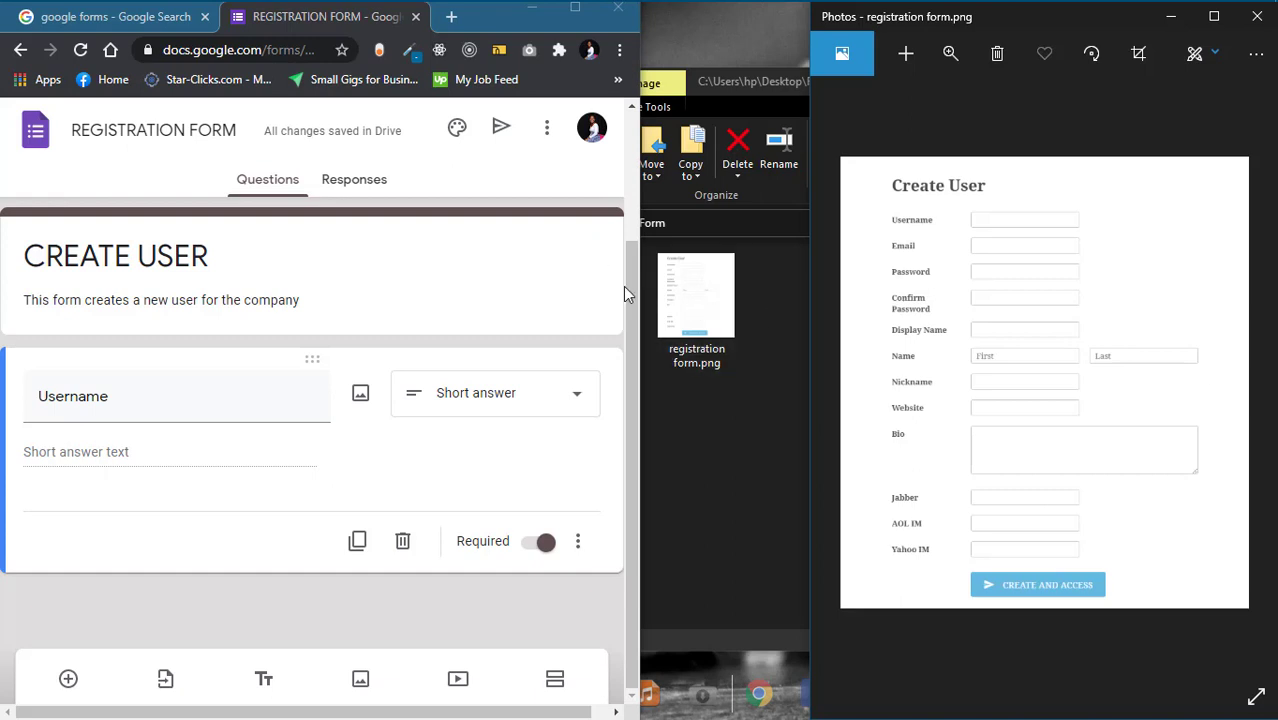
pyautogui.moveTo(645, 295); pyautogui.dragTo(808, 328)
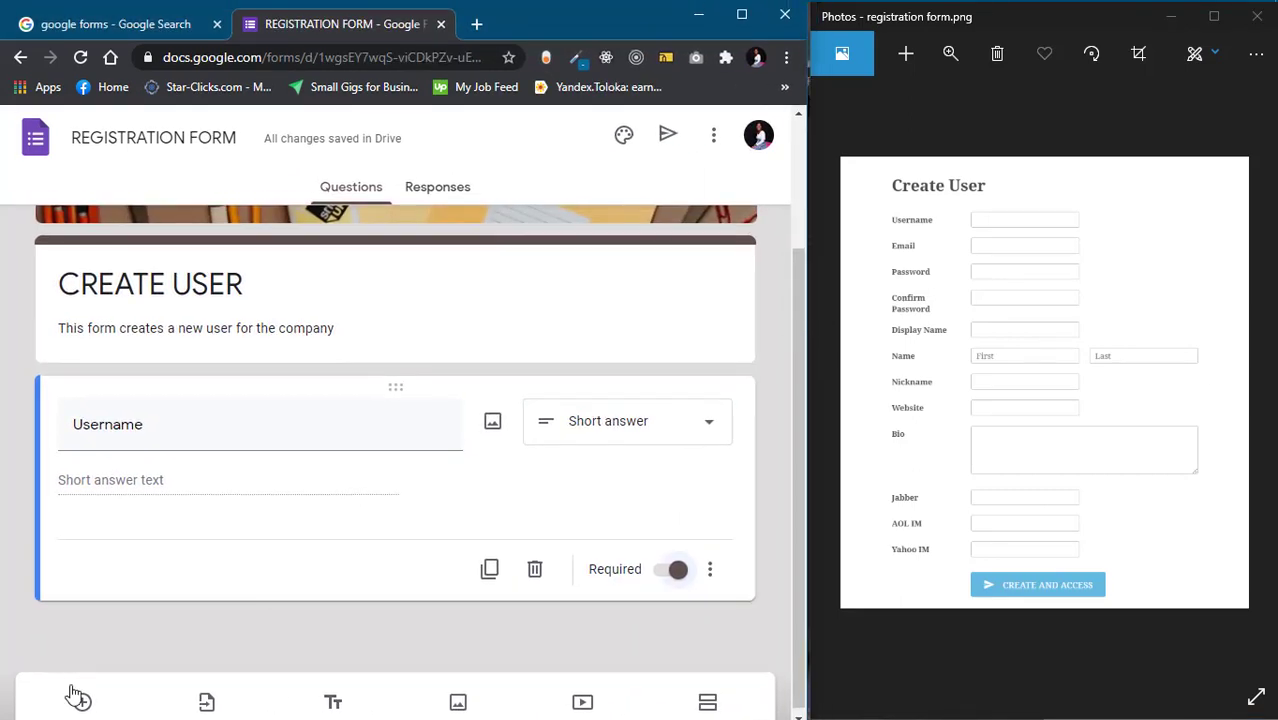
# Add a new question titled 'Email' below Username and mark it Required
pyautogui.click(84, 705)
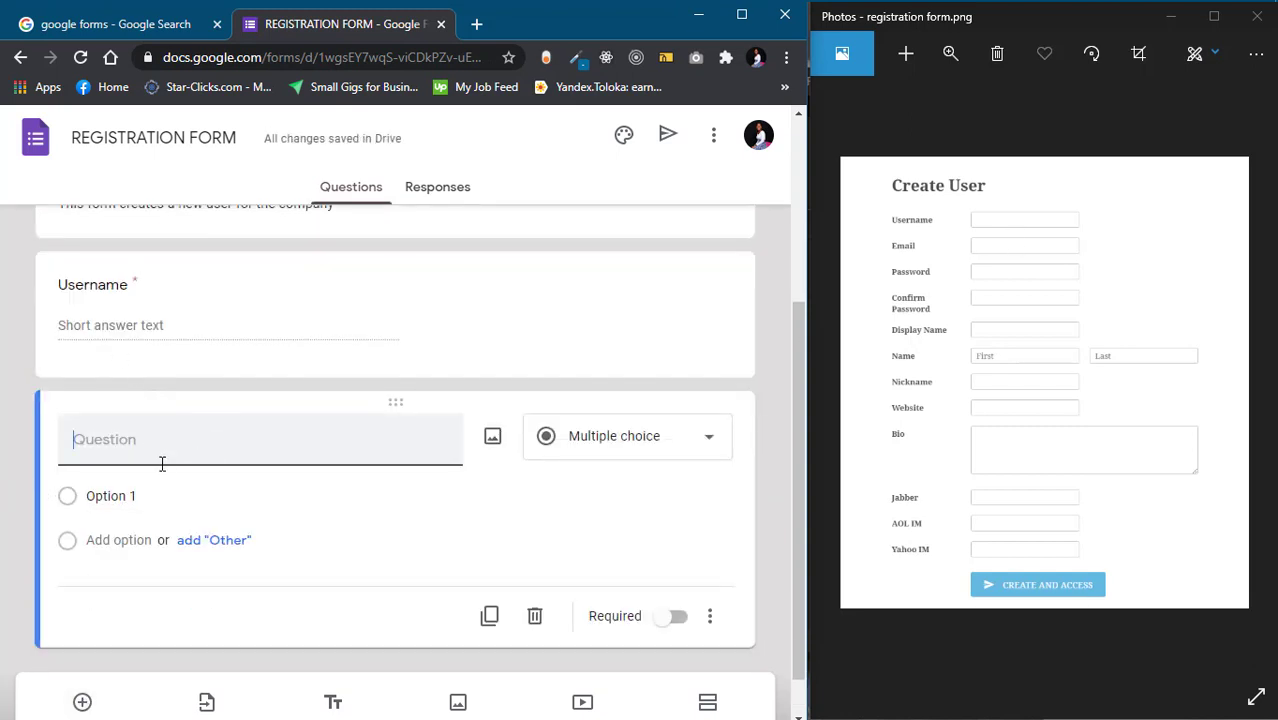
pyautogui.write('Email')
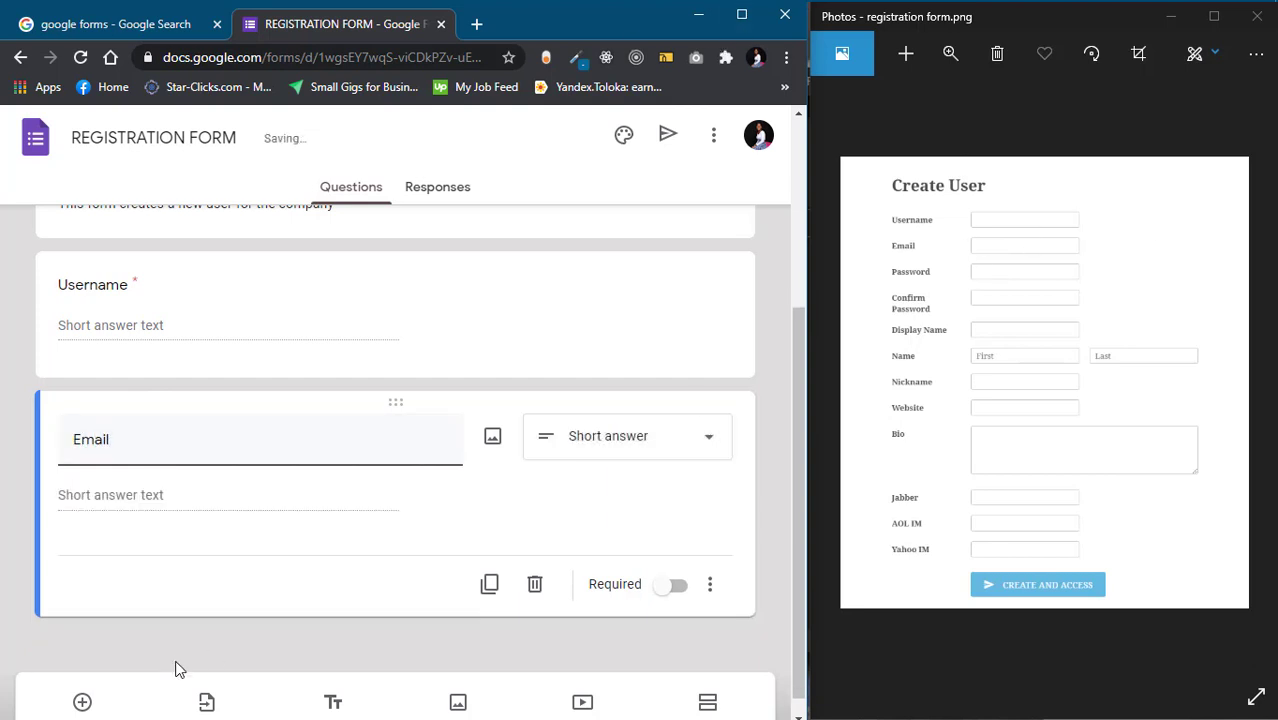
pyautogui.click(672, 587)
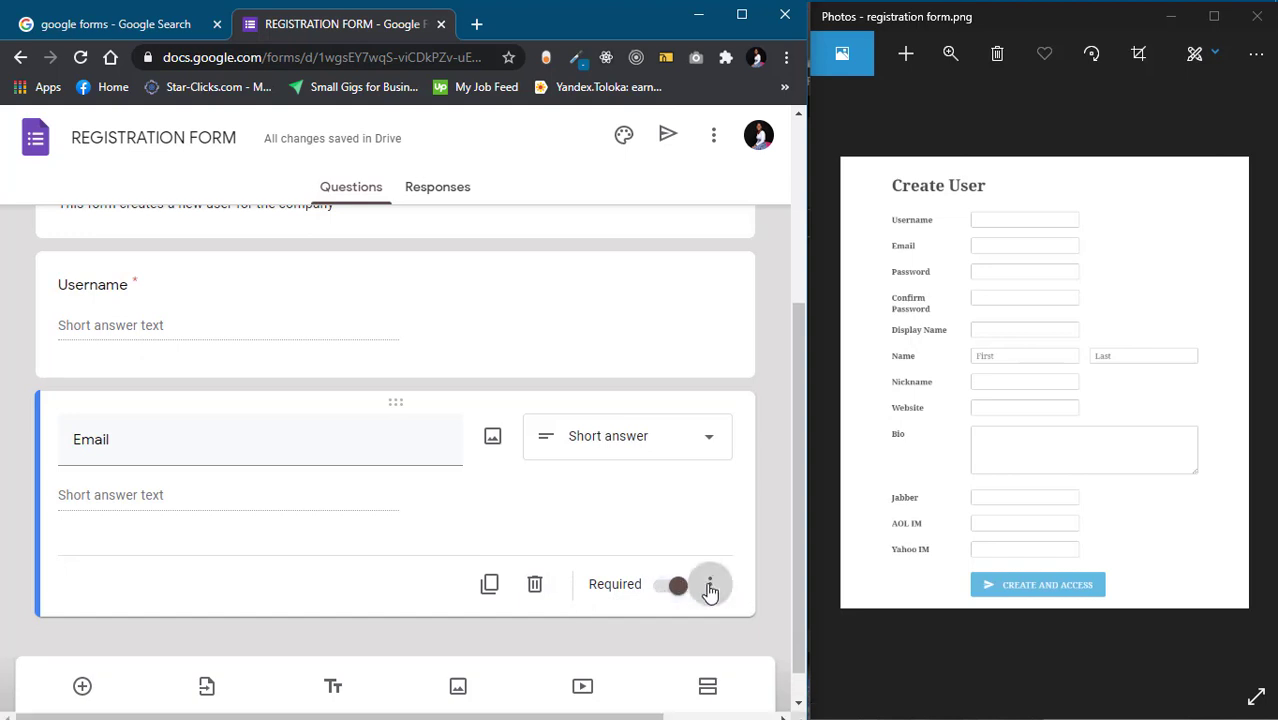
# Turn on response validation for the Email question as Text > Email address
pyautogui.click(709, 590)
pyautogui.click(702, 665)
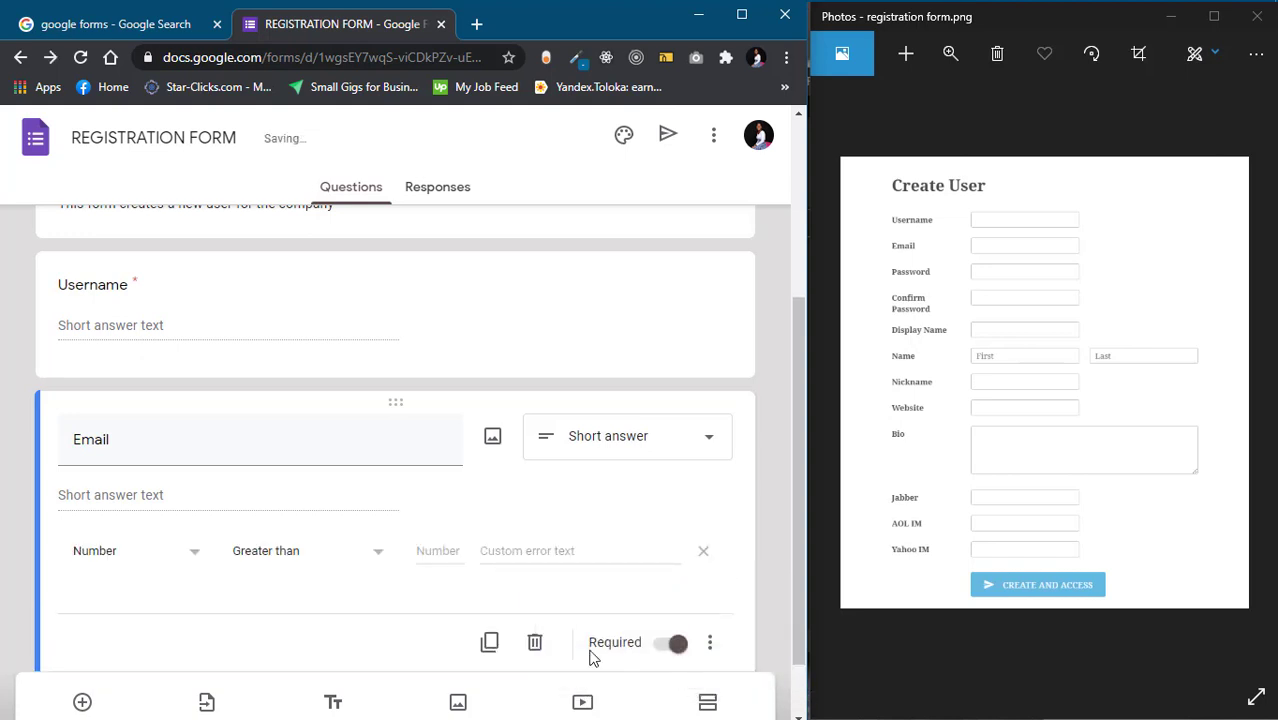
pyautogui.click(195, 552)
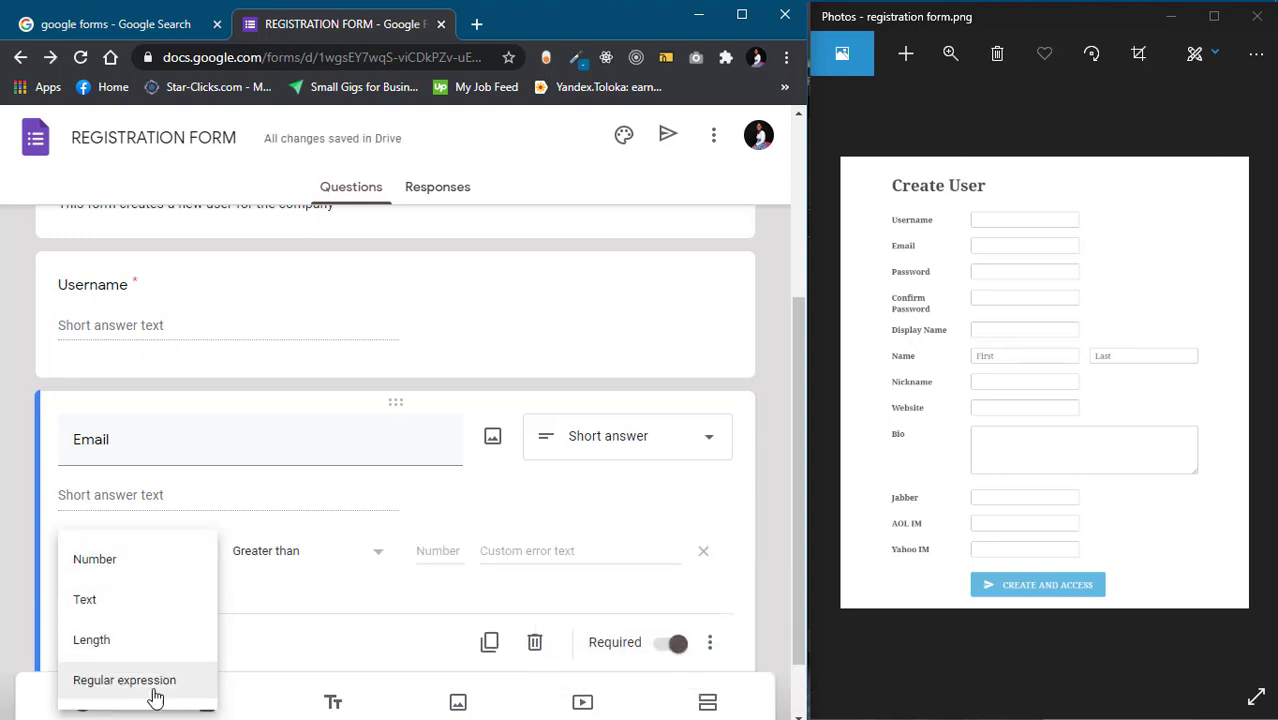
pyautogui.click(139, 610)
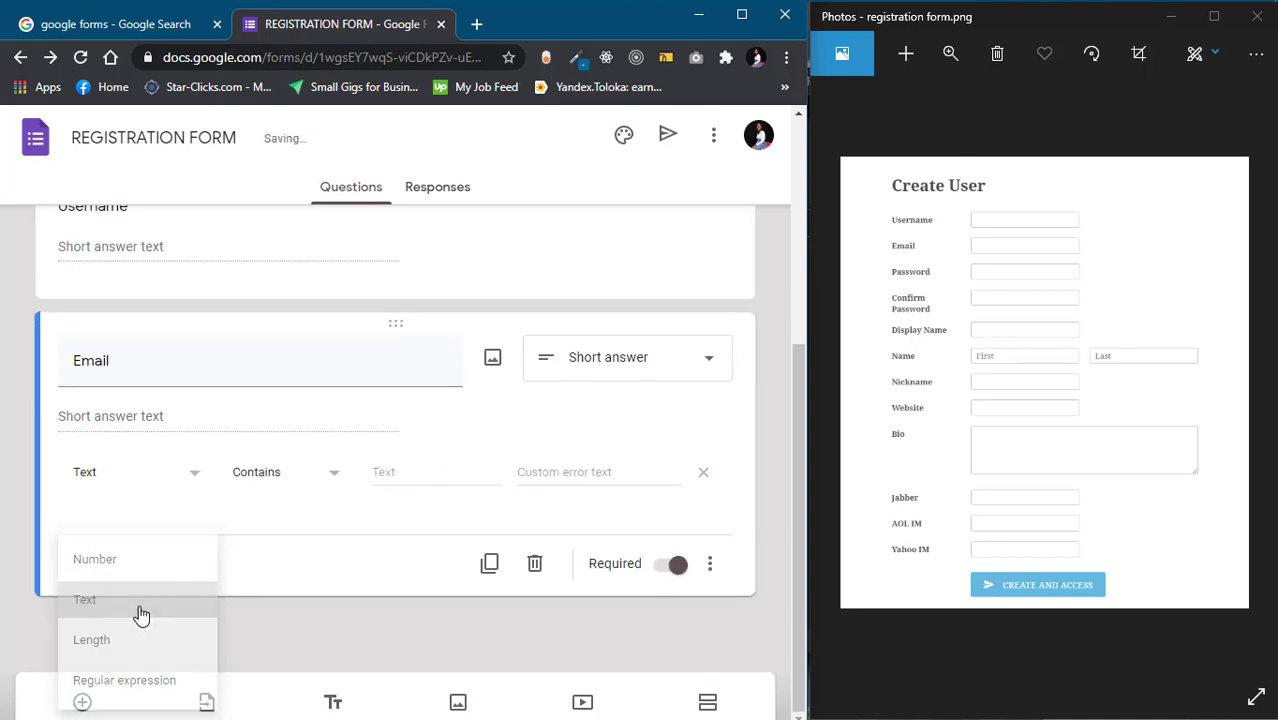
pyautogui.click(327, 472)
pyautogui.click(318, 552)
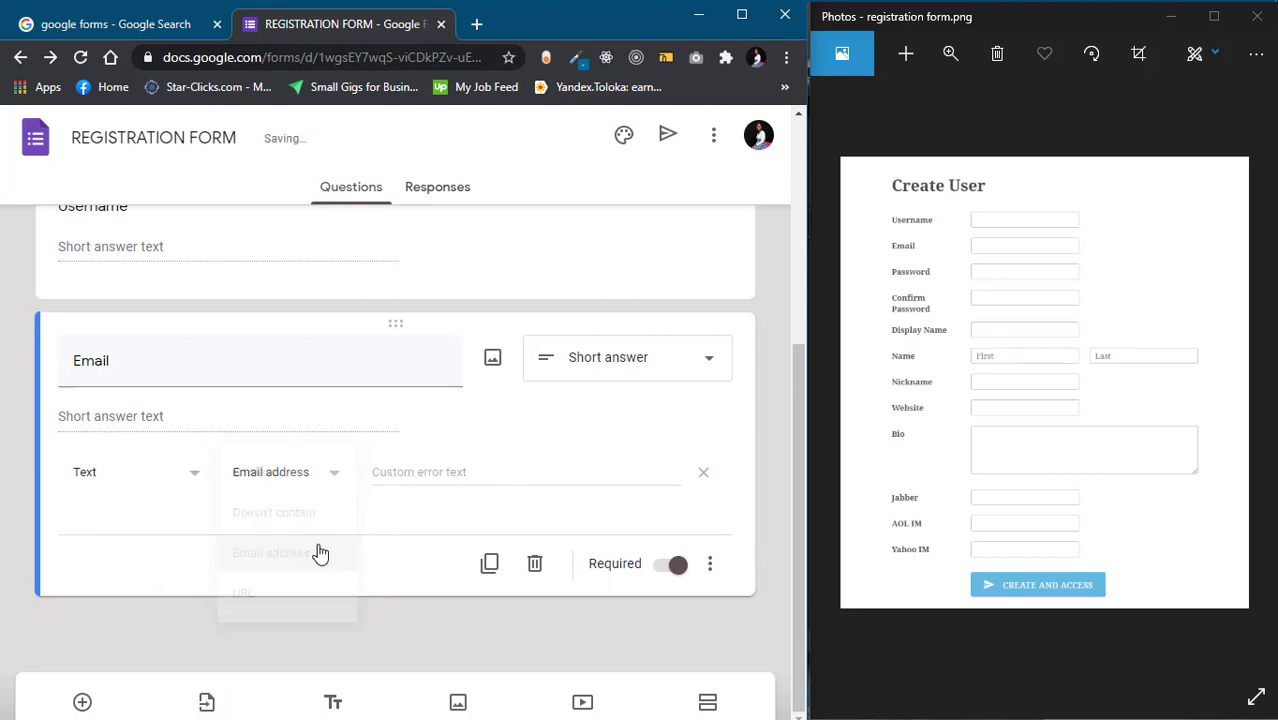
pyautogui.click(383, 472)
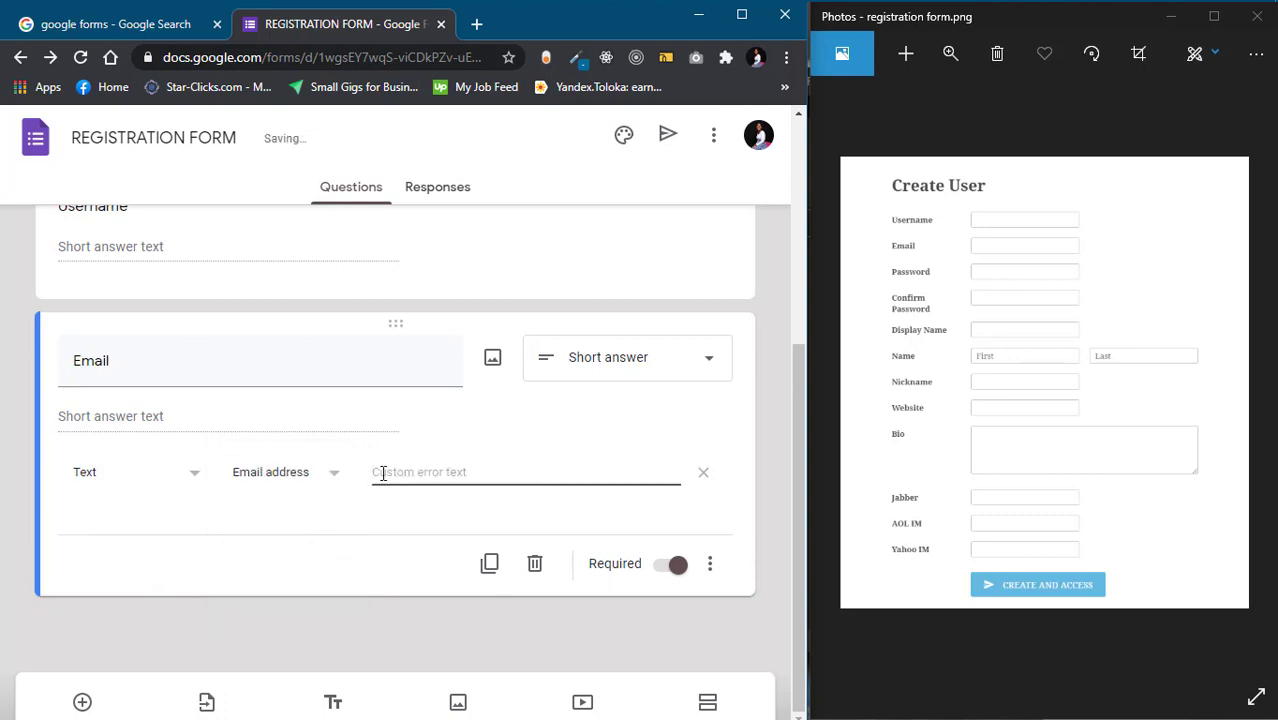
# Enter 'ENTER A VALID EMAIL ADDRESS' as the Email validation's custom error message
pyautogui.click(708, 566)
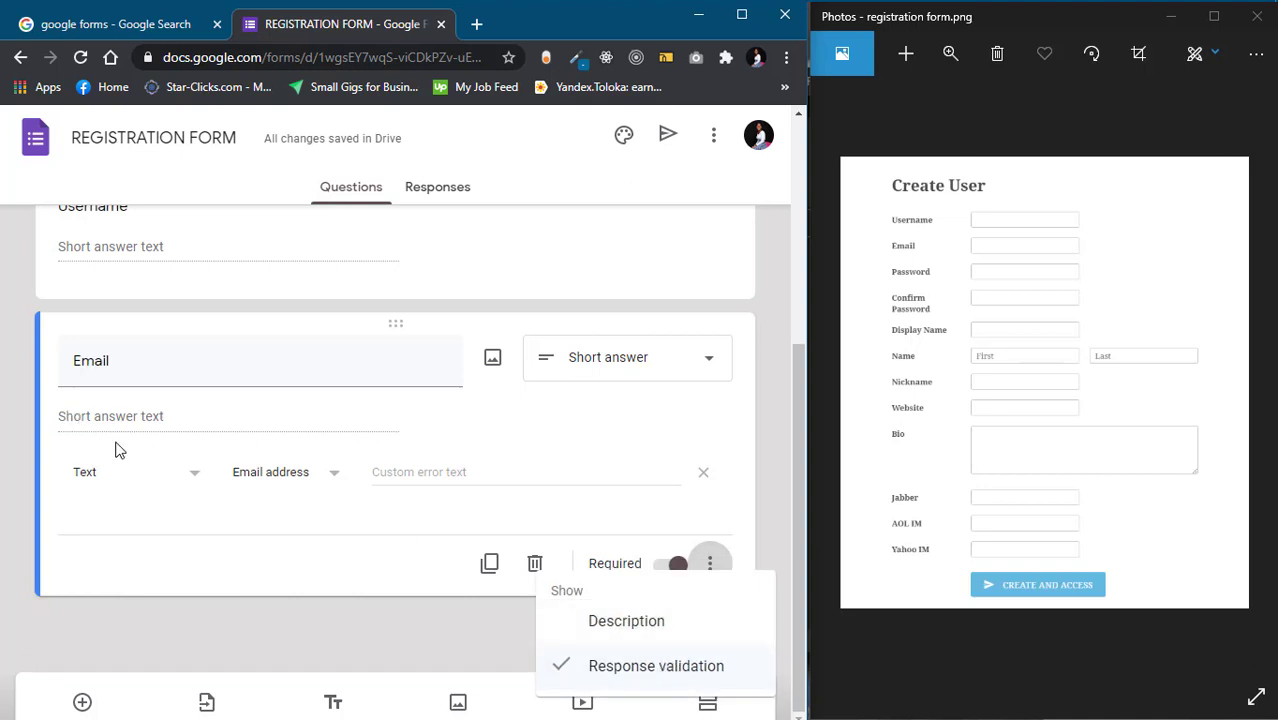
pyautogui.click(184, 476)
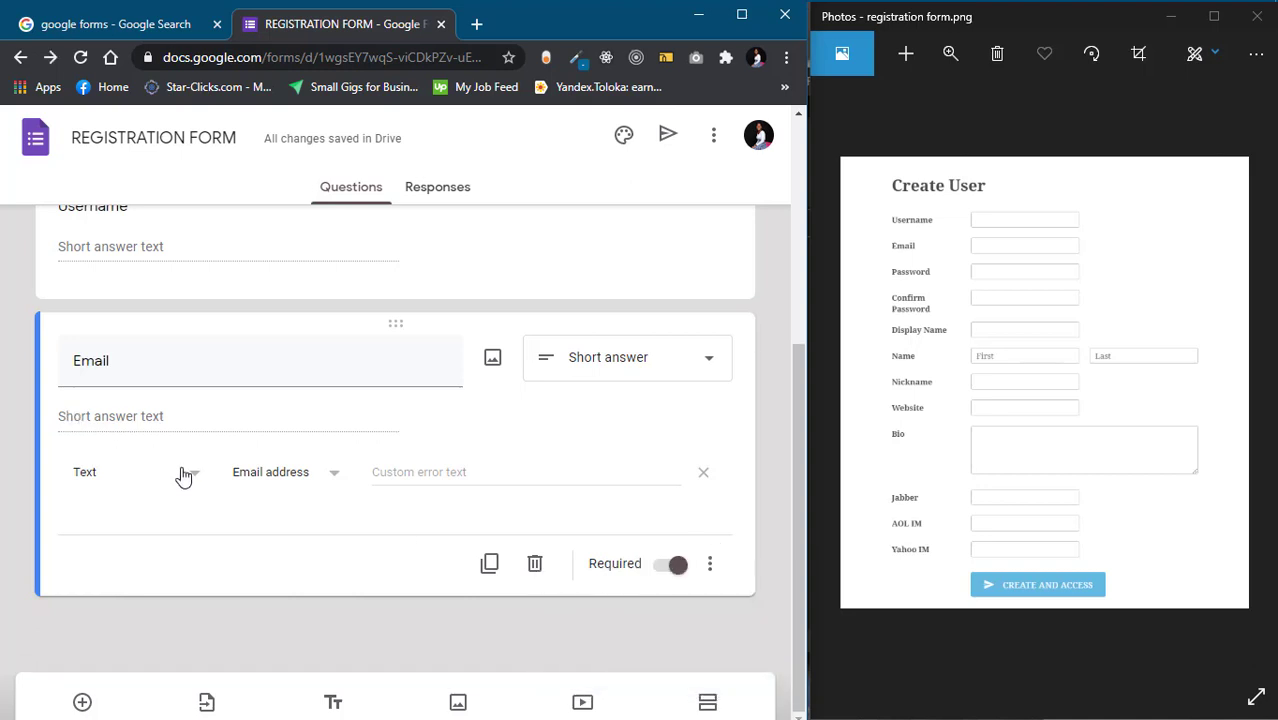
pyautogui.click(184, 476)
pyautogui.click(172, 485)
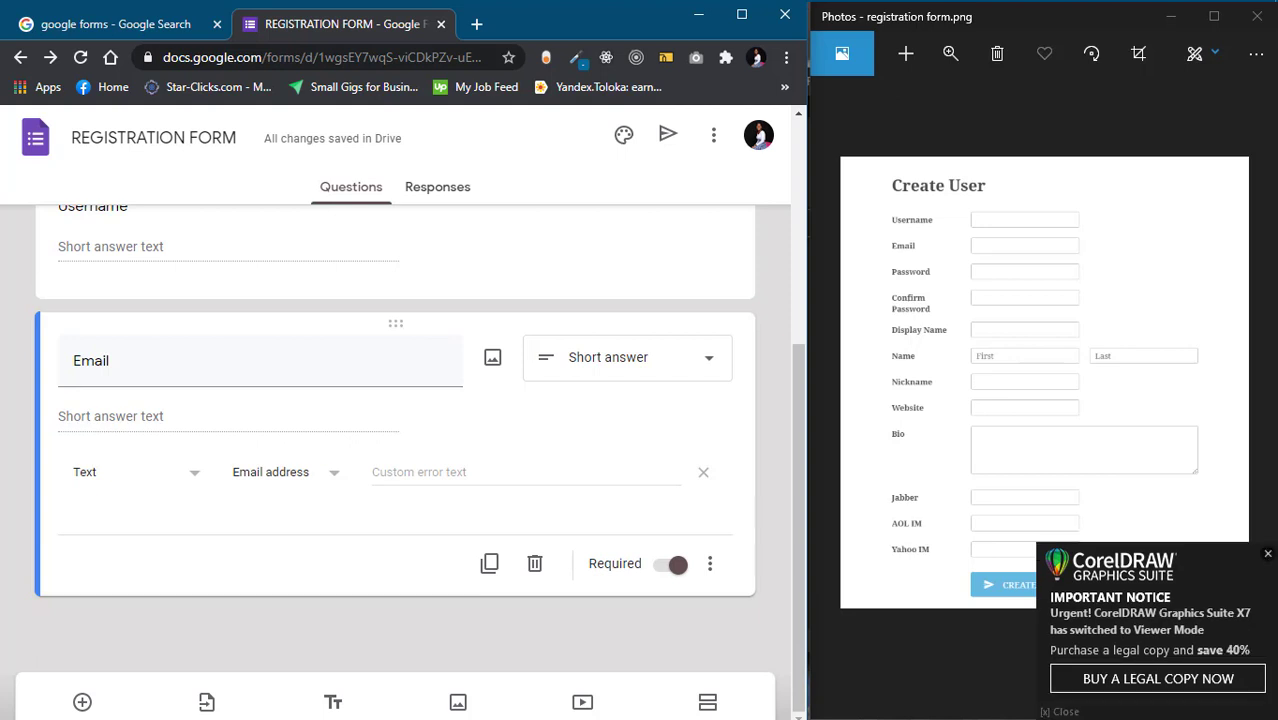
pyautogui.click(1268, 556)
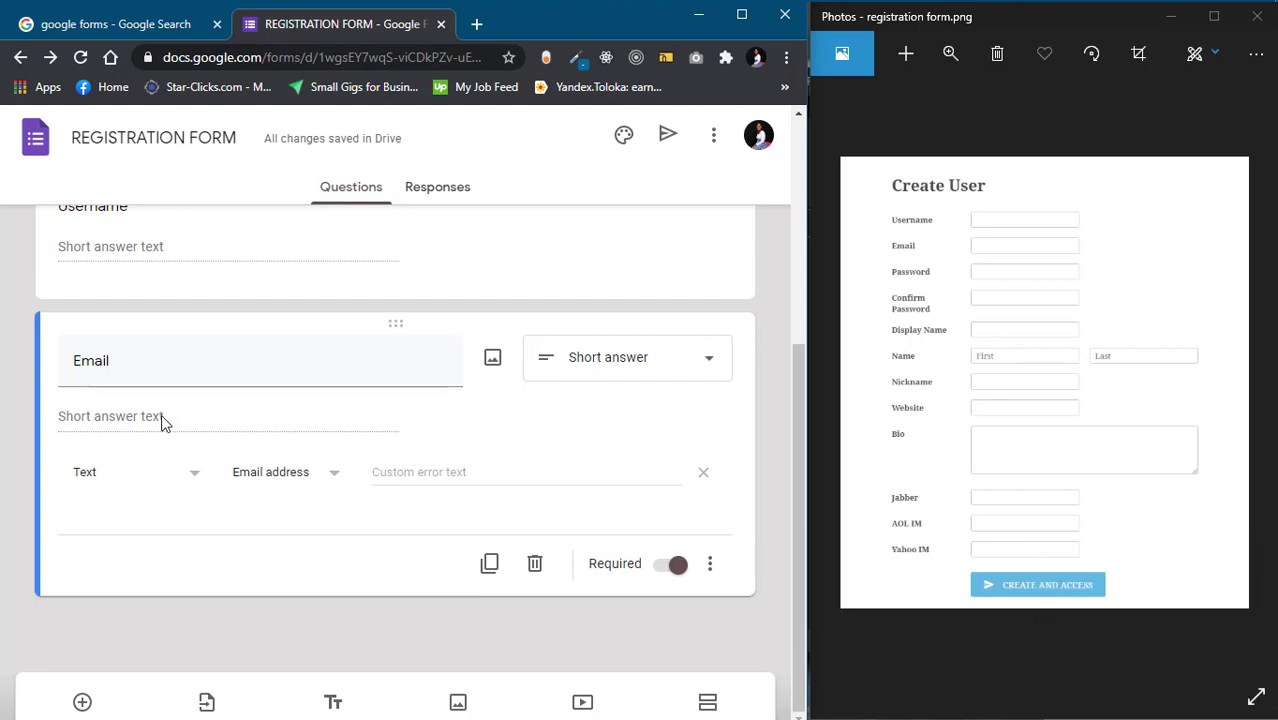
pyautogui.click(145, 474)
pyautogui.click(143, 484)
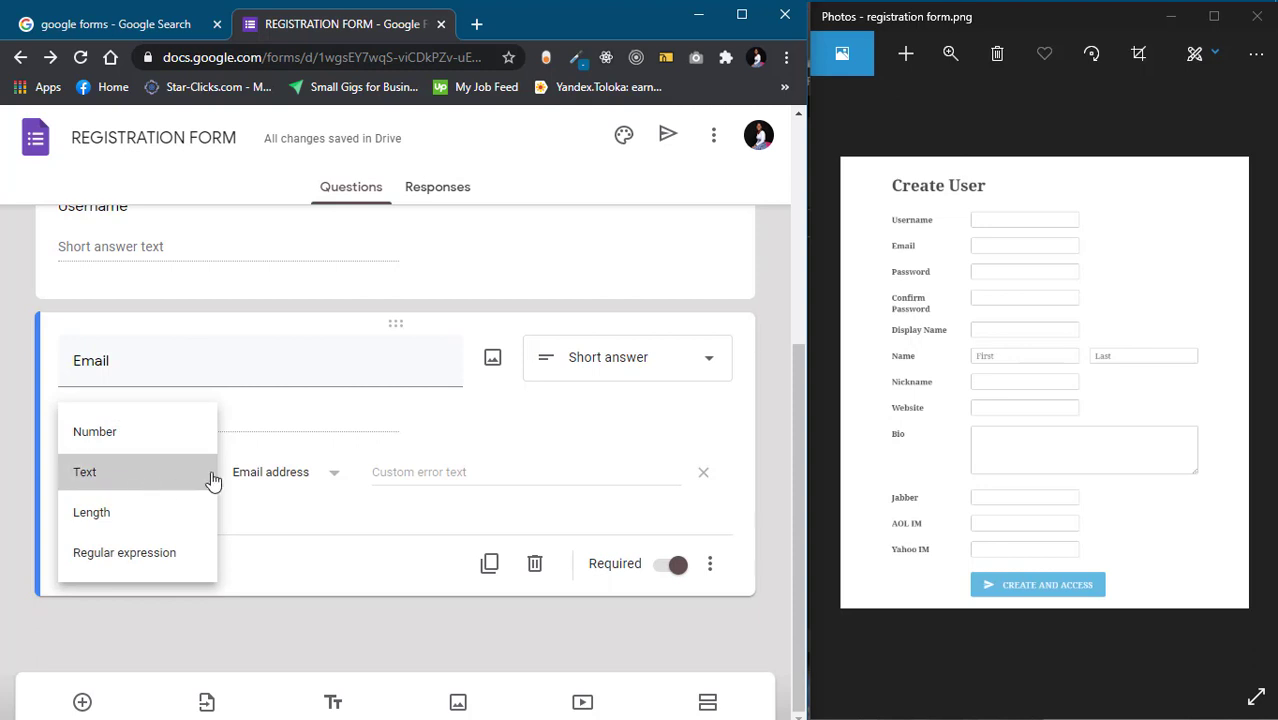
pyautogui.click(398, 470)
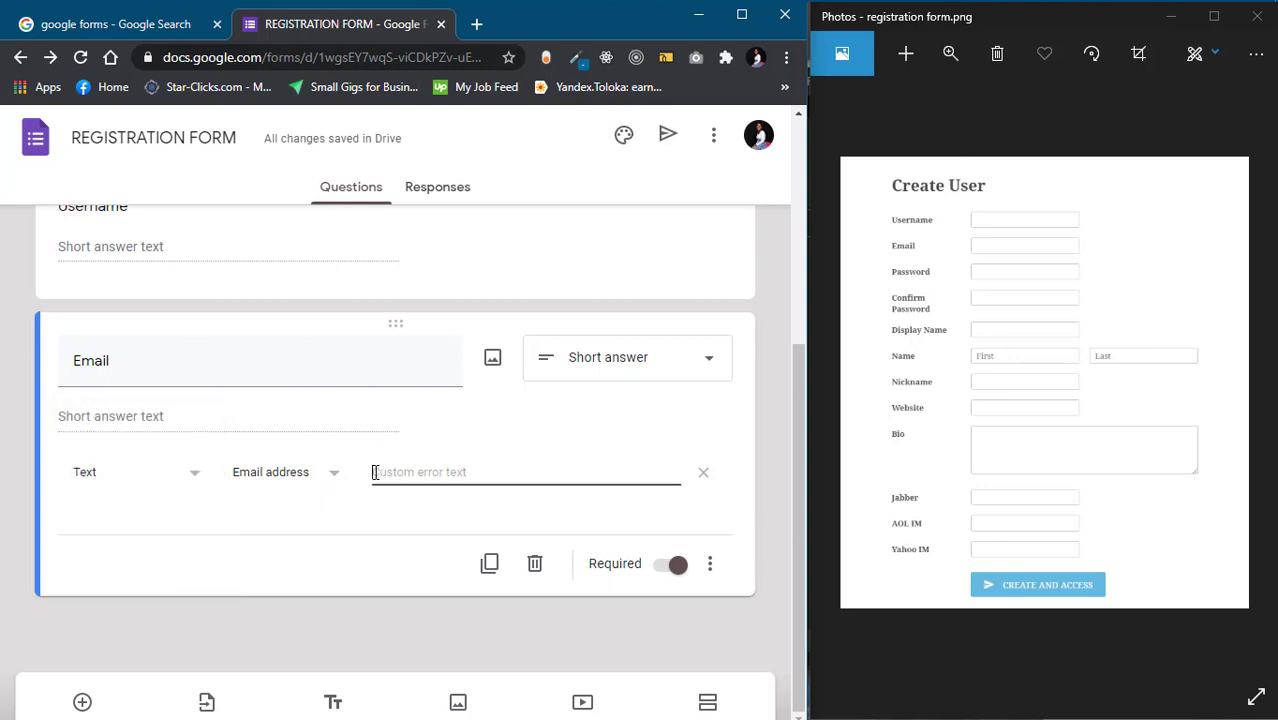
pyautogui.write('P')
pyautogui.write('NTER A VAL')
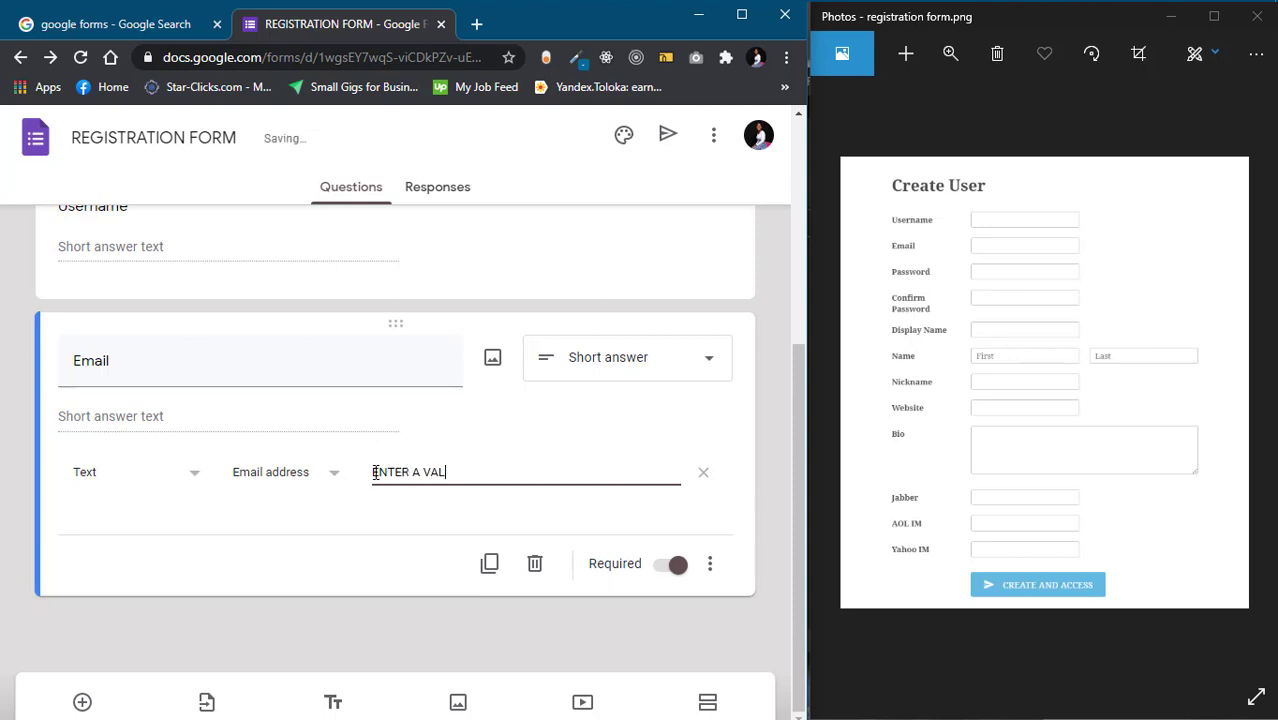
pyautogui.write('ID EMAIL ADDRESS')
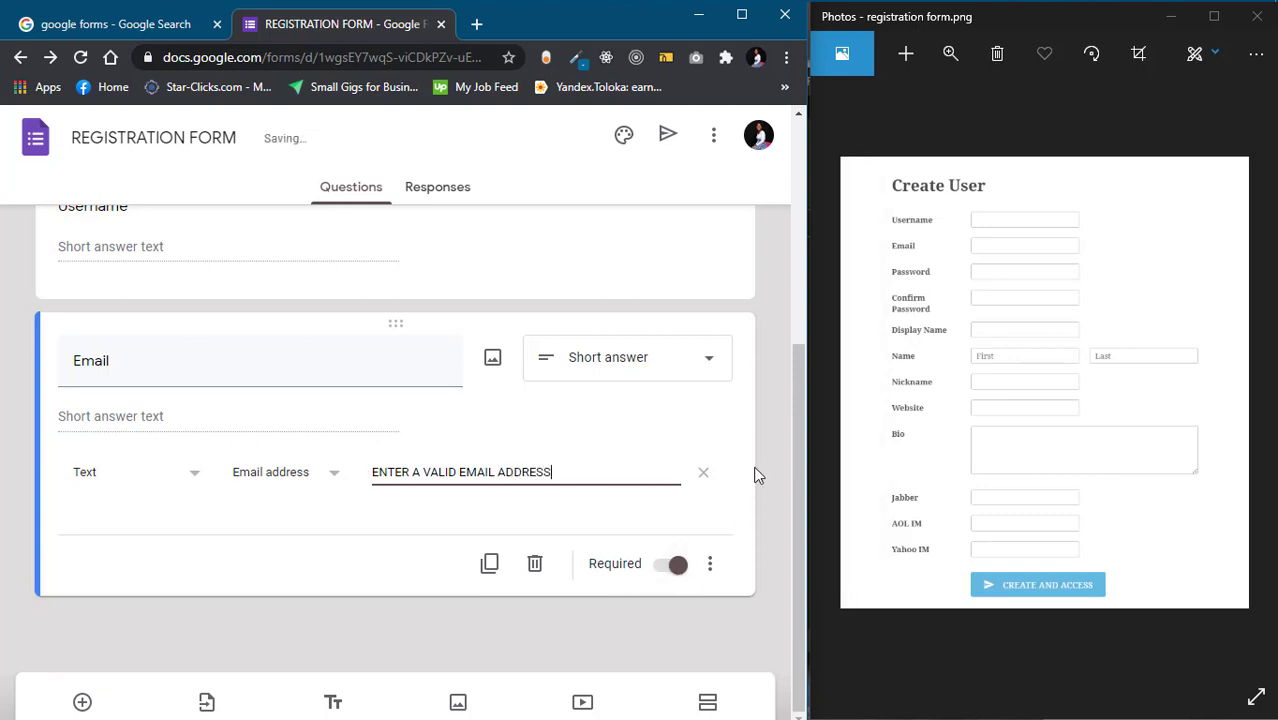
pyautogui.click(84, 703)
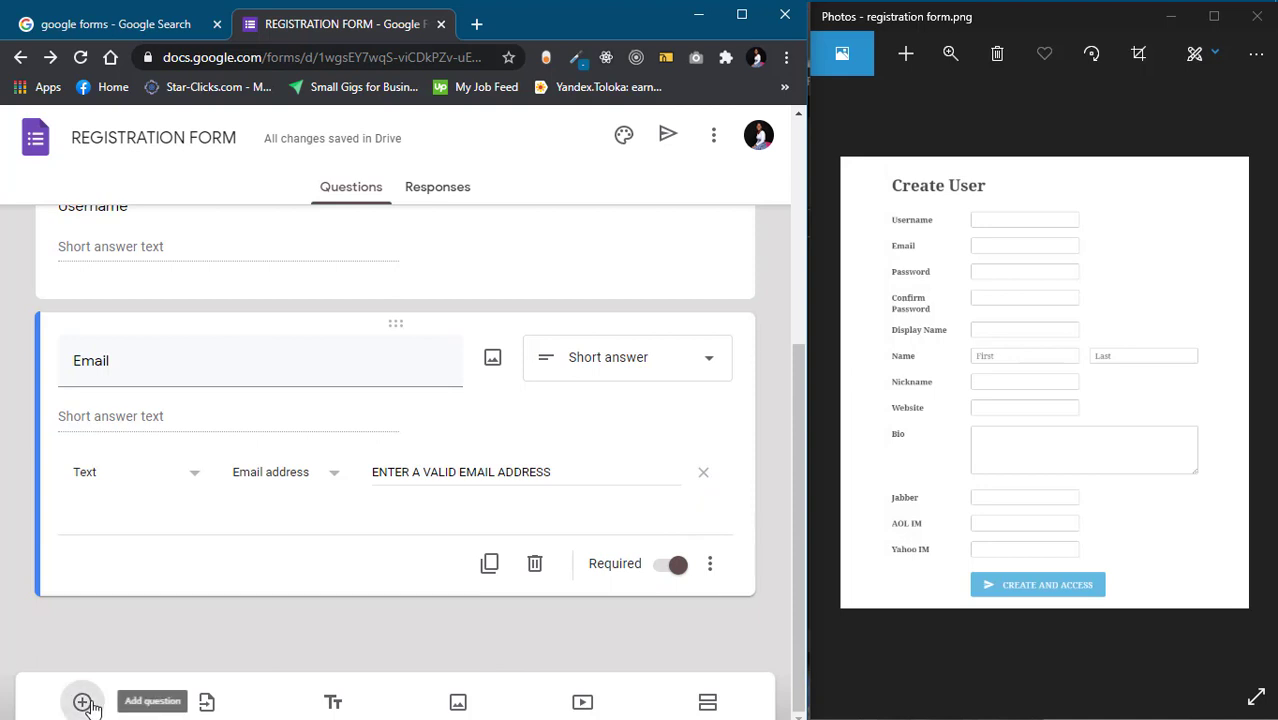
# Add a required short-answer question titled 'Password' below Email
pyautogui.click(84, 703)
pyautogui.write('pass')
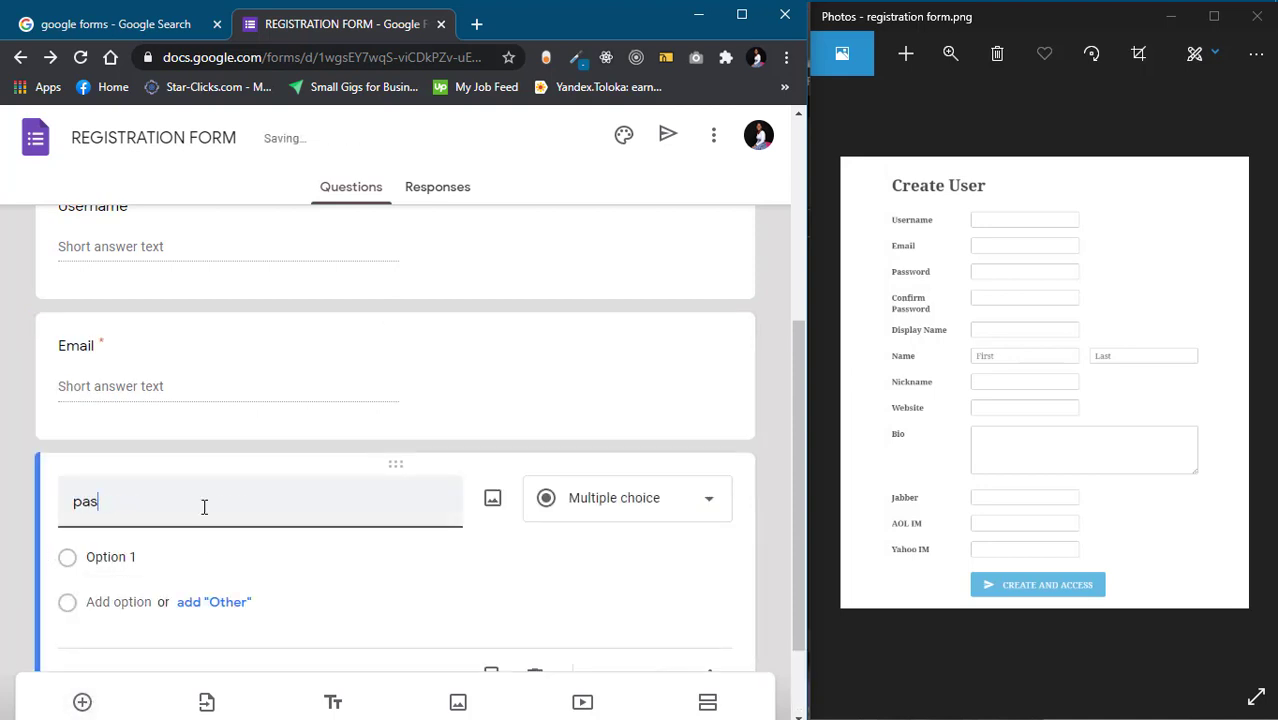
pyautogui.press('BackSpace')
pyautogui.press('BackSpace')
pyautogui.press('BackSpace')
pyautogui.write('PAd')
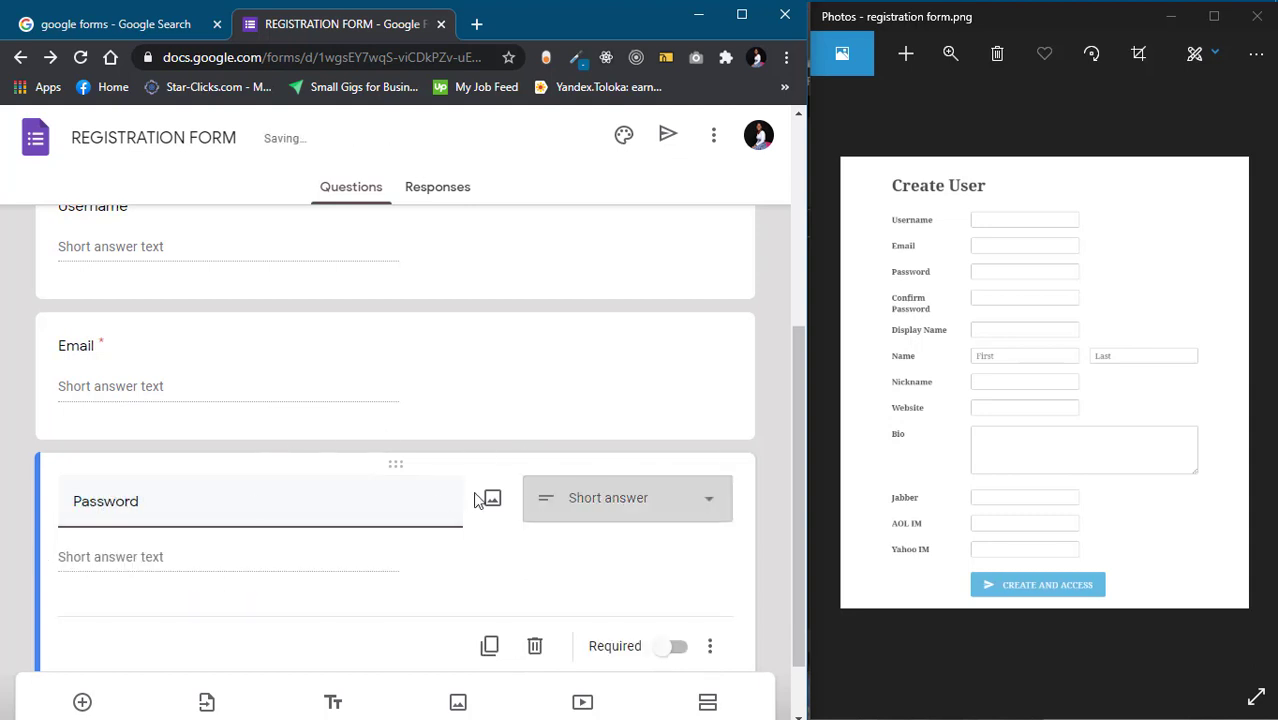
pyautogui.click(676, 647)
# Add a required 'Confirm Password' question, with a new blank question below it
pyautogui.scroll(-1, 387, 668)
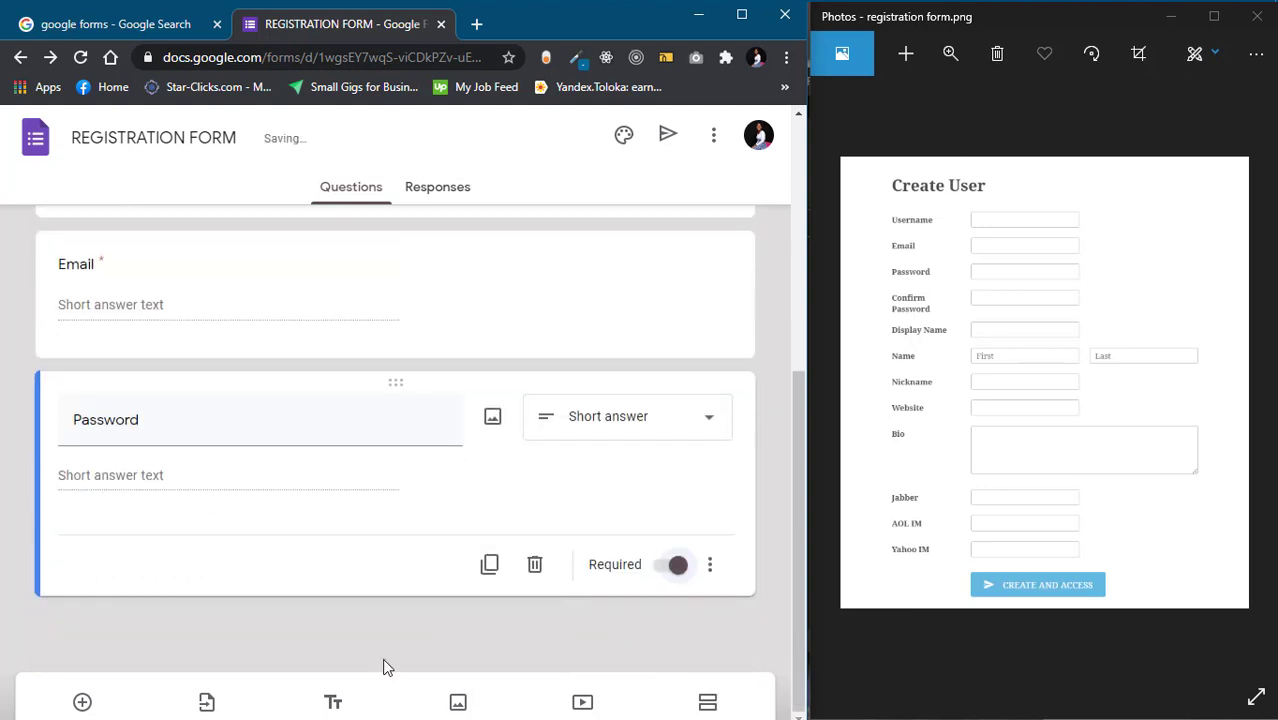
pyautogui.click(82, 702)
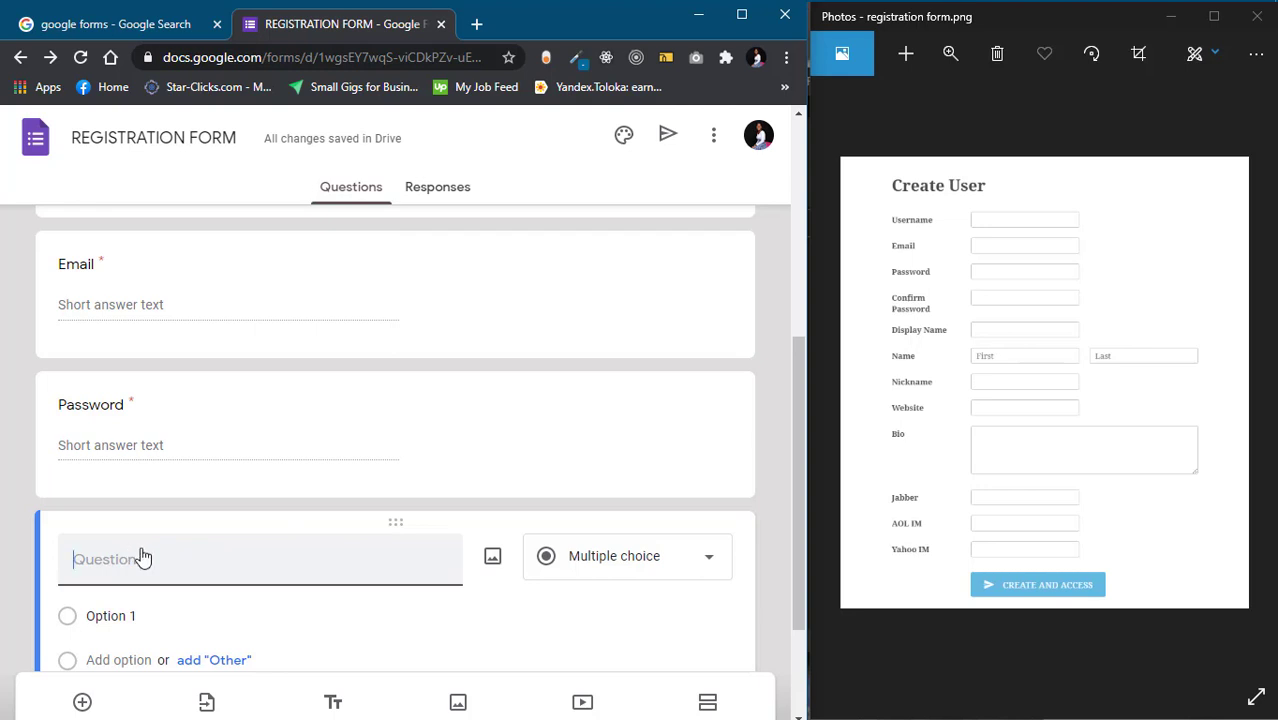
pyautogui.write('Confirm Password')
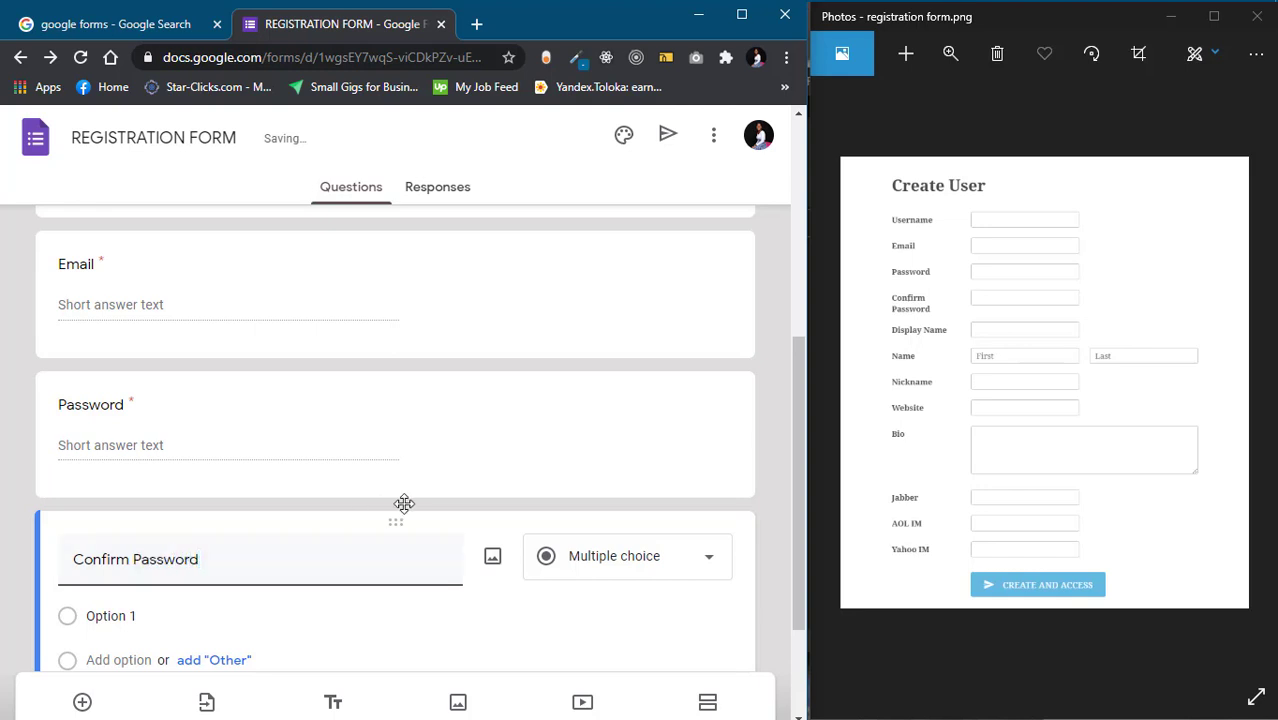
pyautogui.click(664, 568)
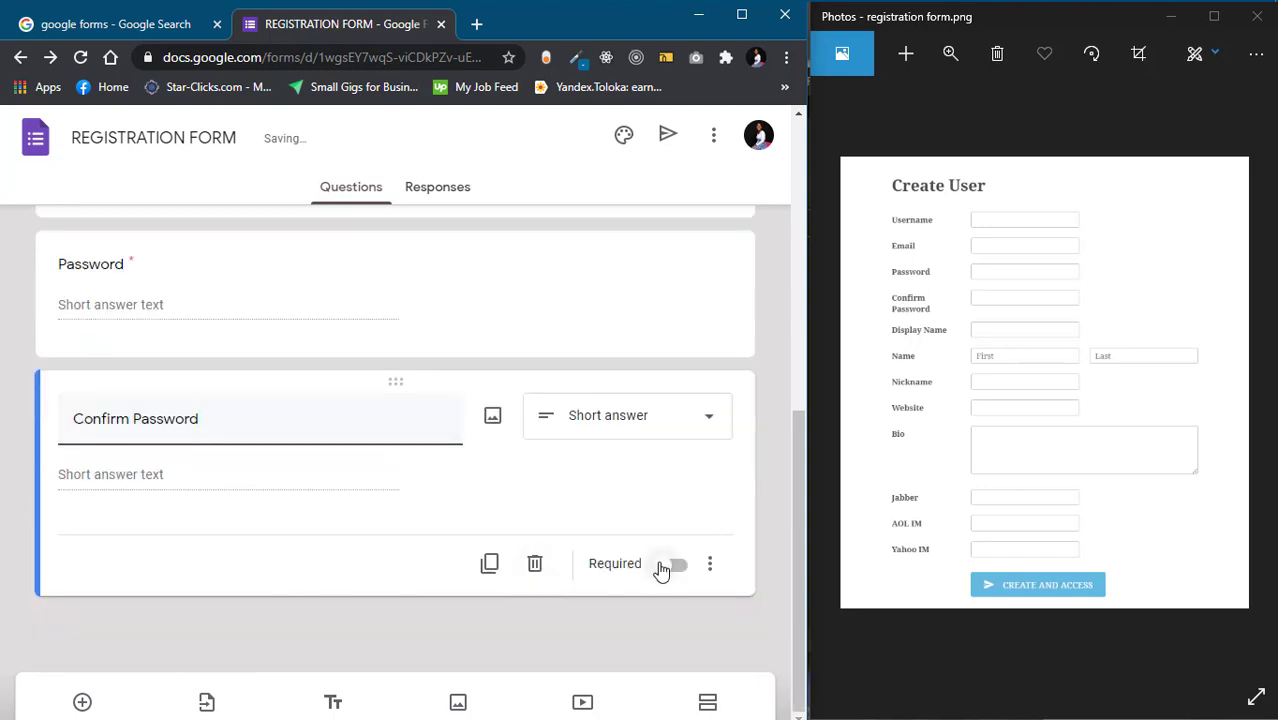
pyautogui.click(83, 700)
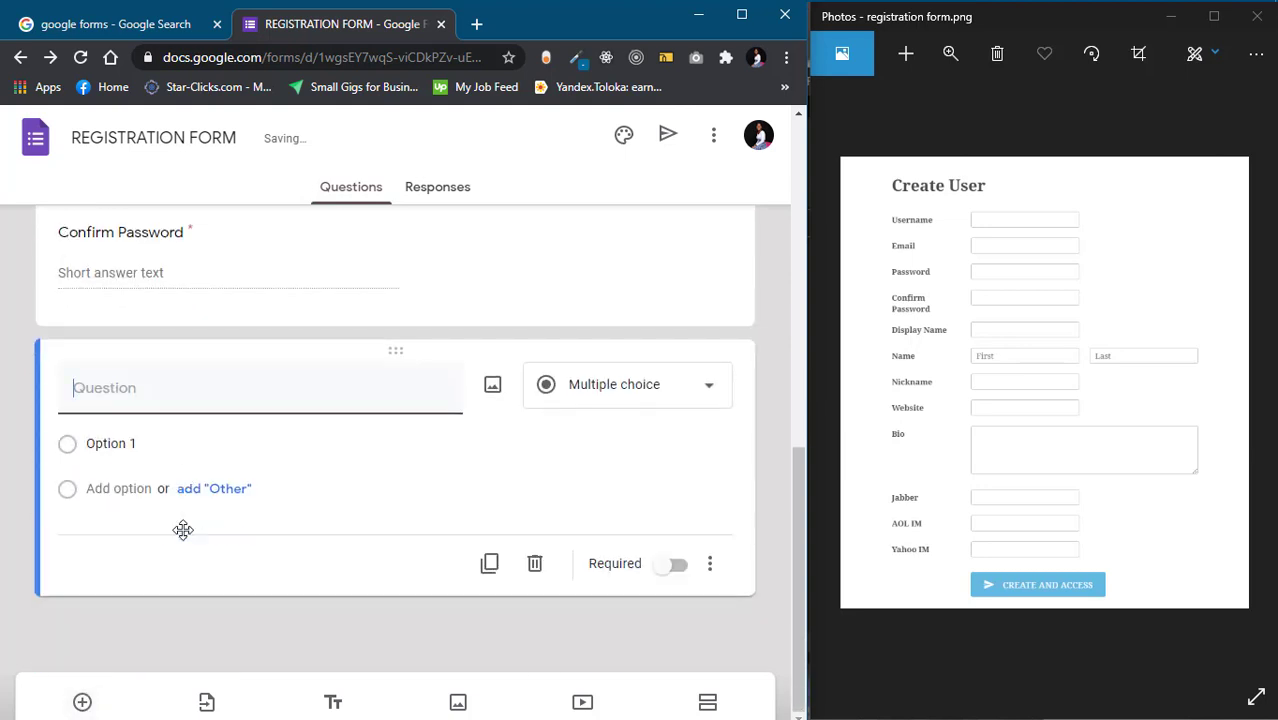
# Title the blank question 'Display Name', then add 'Name' and 'Nickname', all Required
pyautogui.write('D')
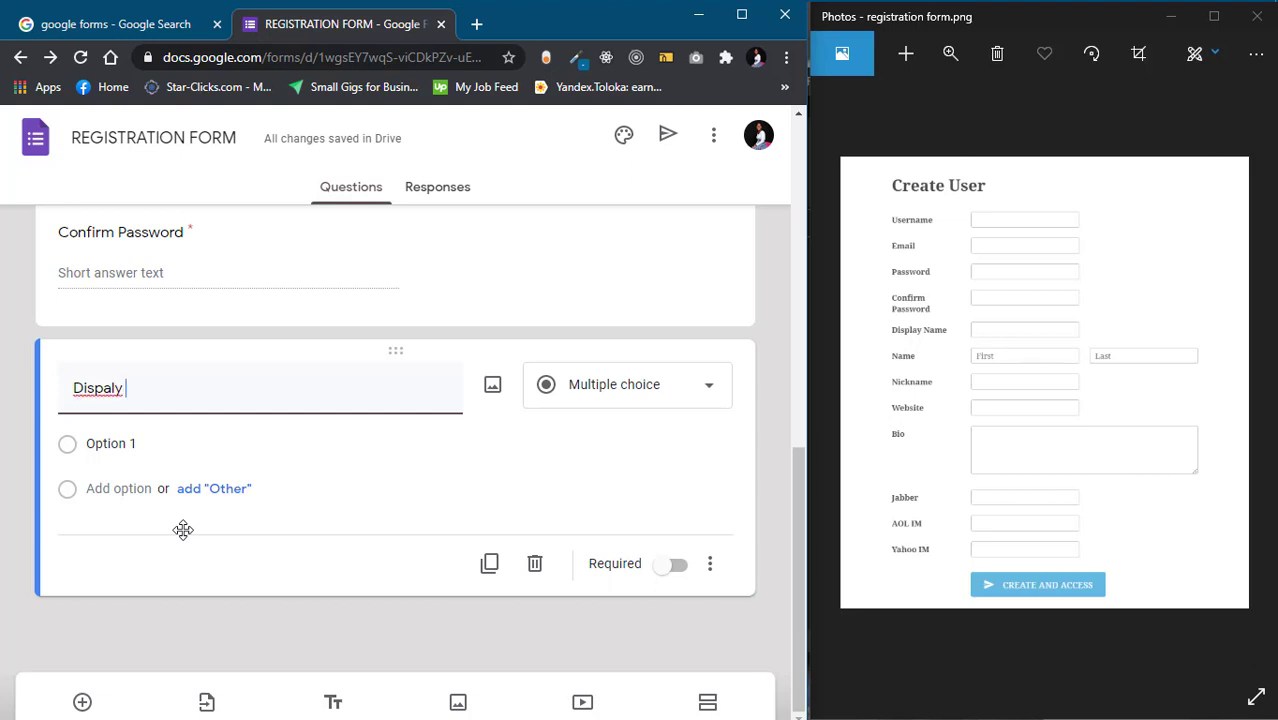
pyautogui.write('ispaly')
pyautogui.press('BackSpace')
pyautogui.press('BackSpace')
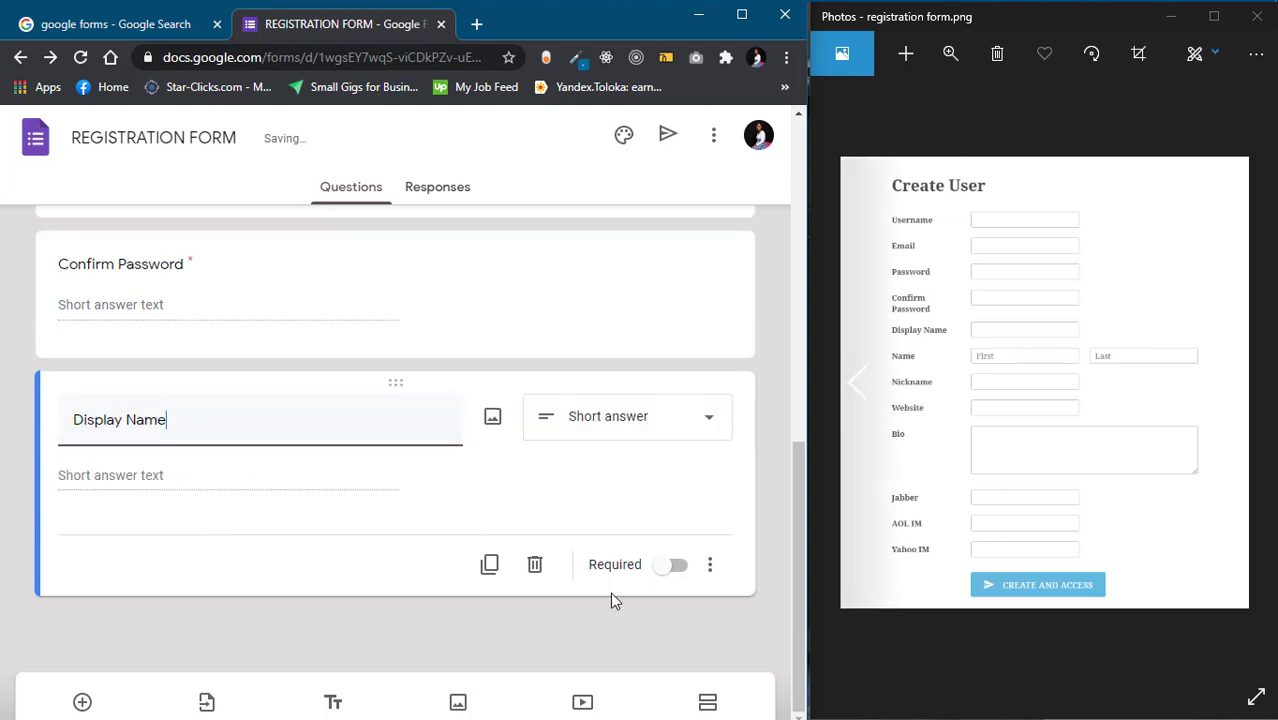
pyautogui.click(662, 567)
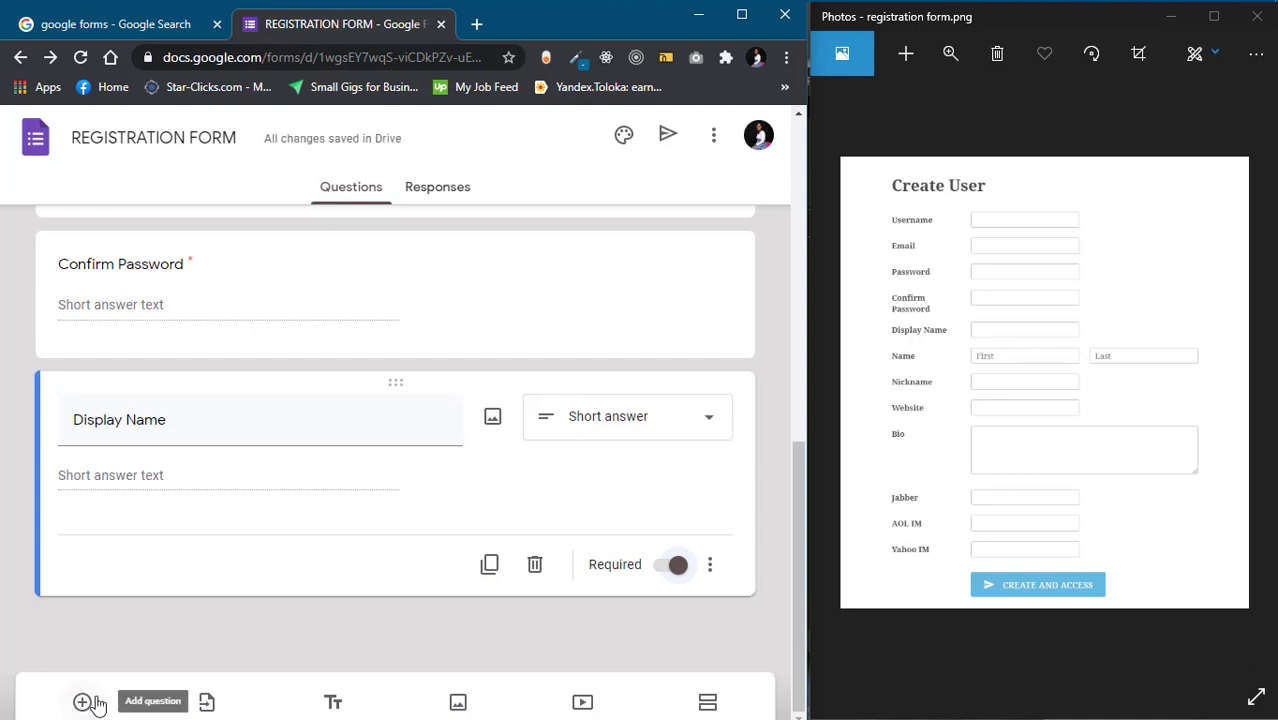
pyautogui.click(86, 702)
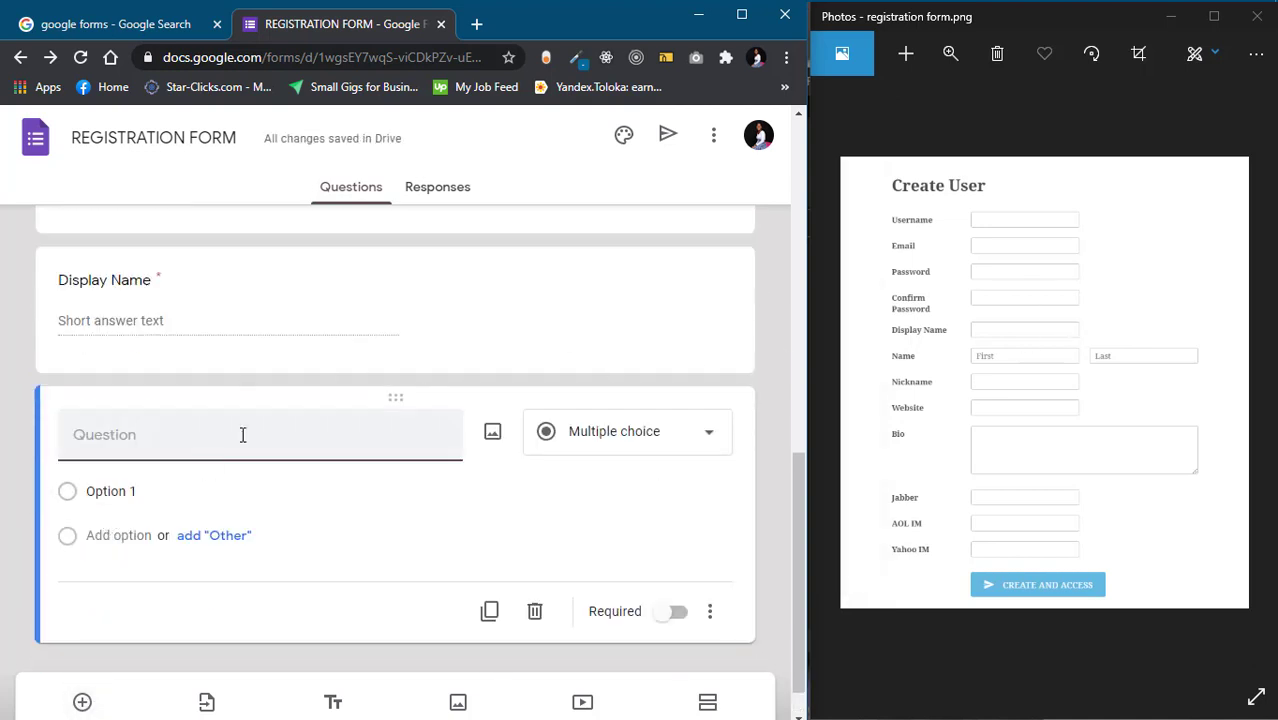
pyautogui.write('Name')
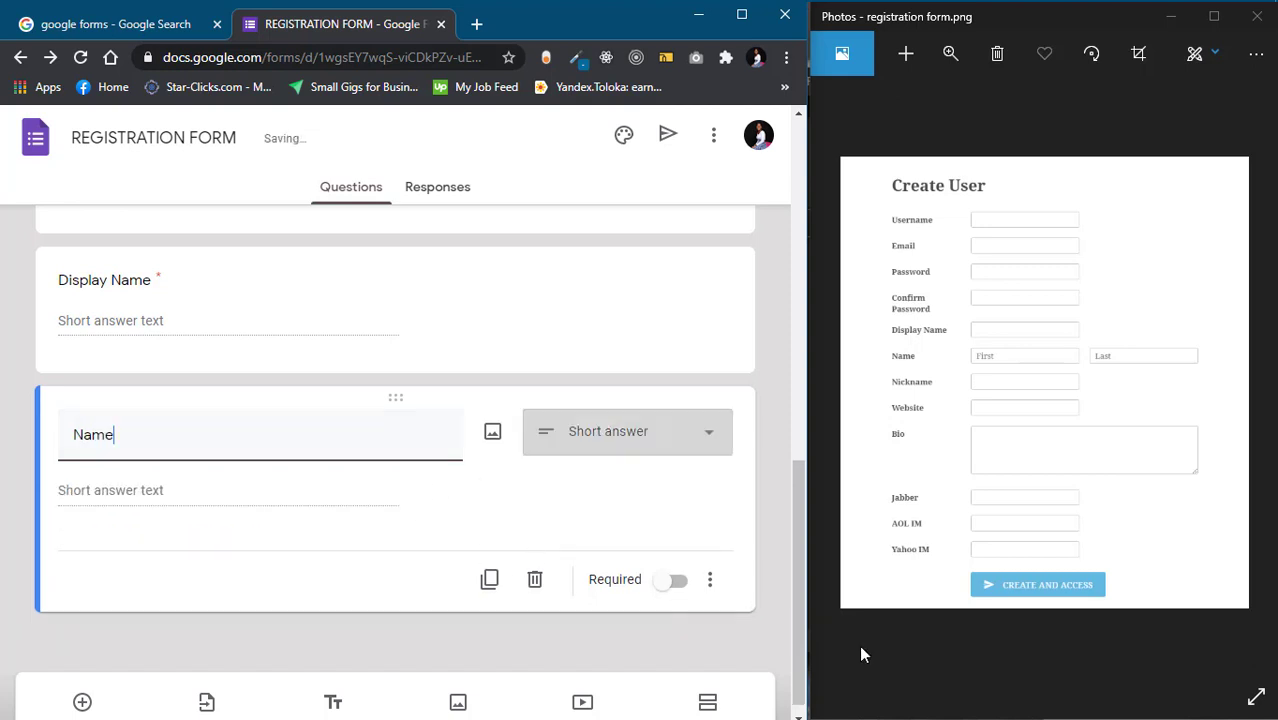
pyautogui.click(671, 583)
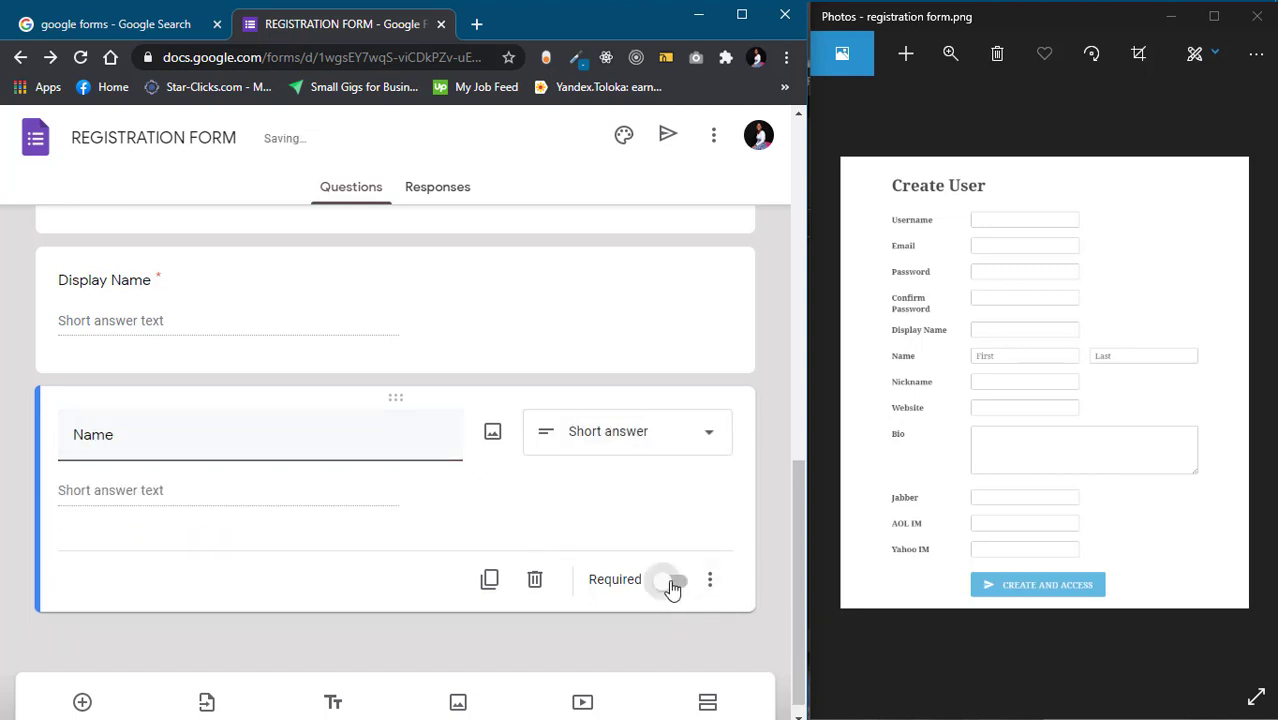
pyautogui.click(83, 704)
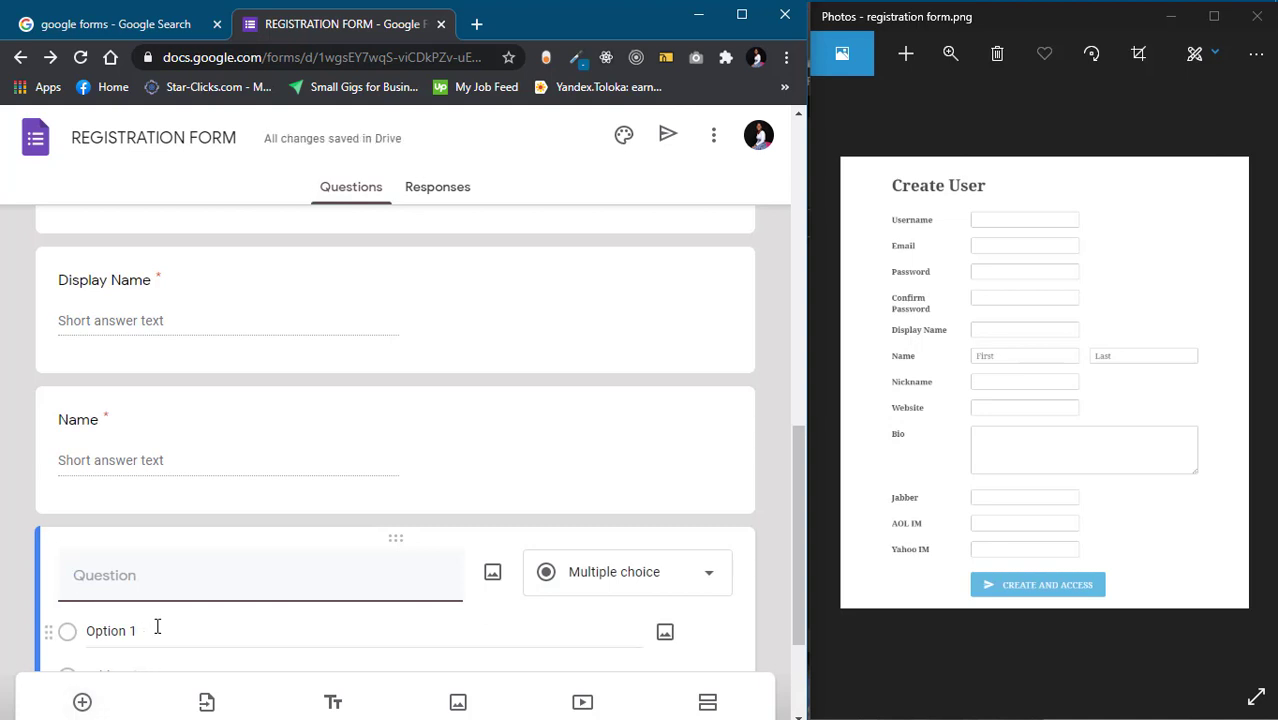
pyautogui.write('B')
pyautogui.press('BackSpace')
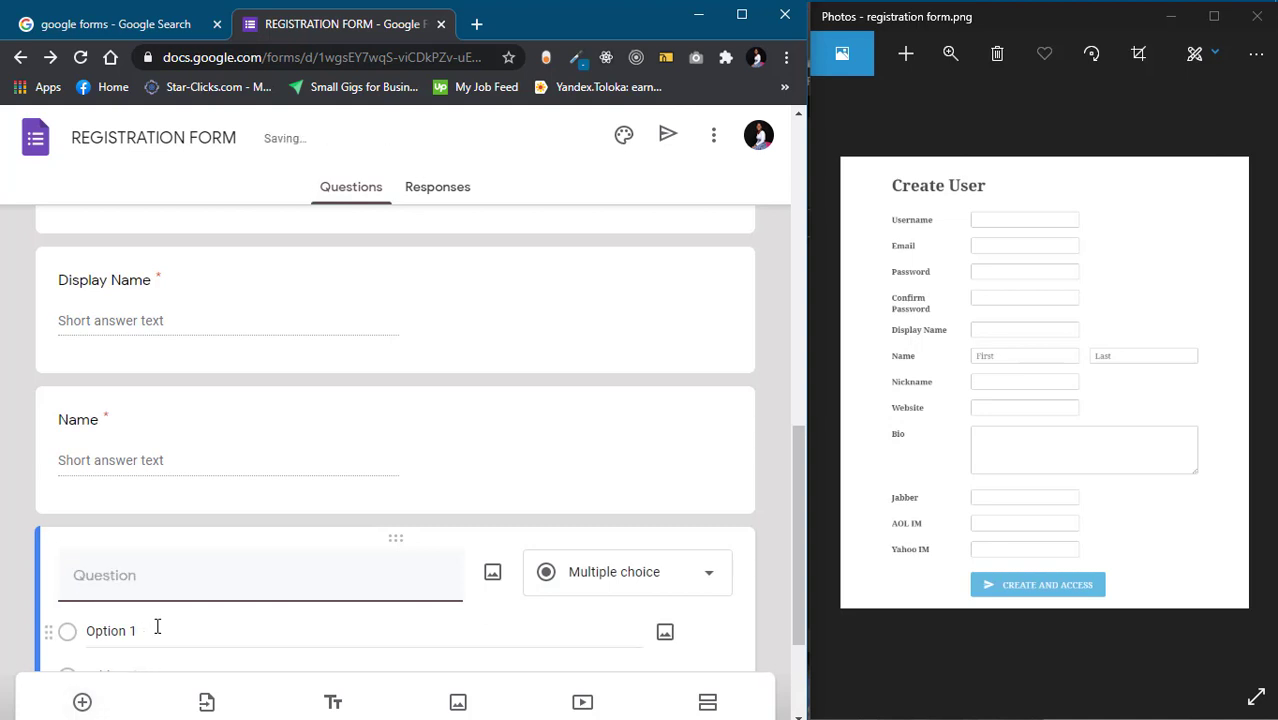
pyautogui.write('Nickname')
pyautogui.scroll(-2, 652, 642)
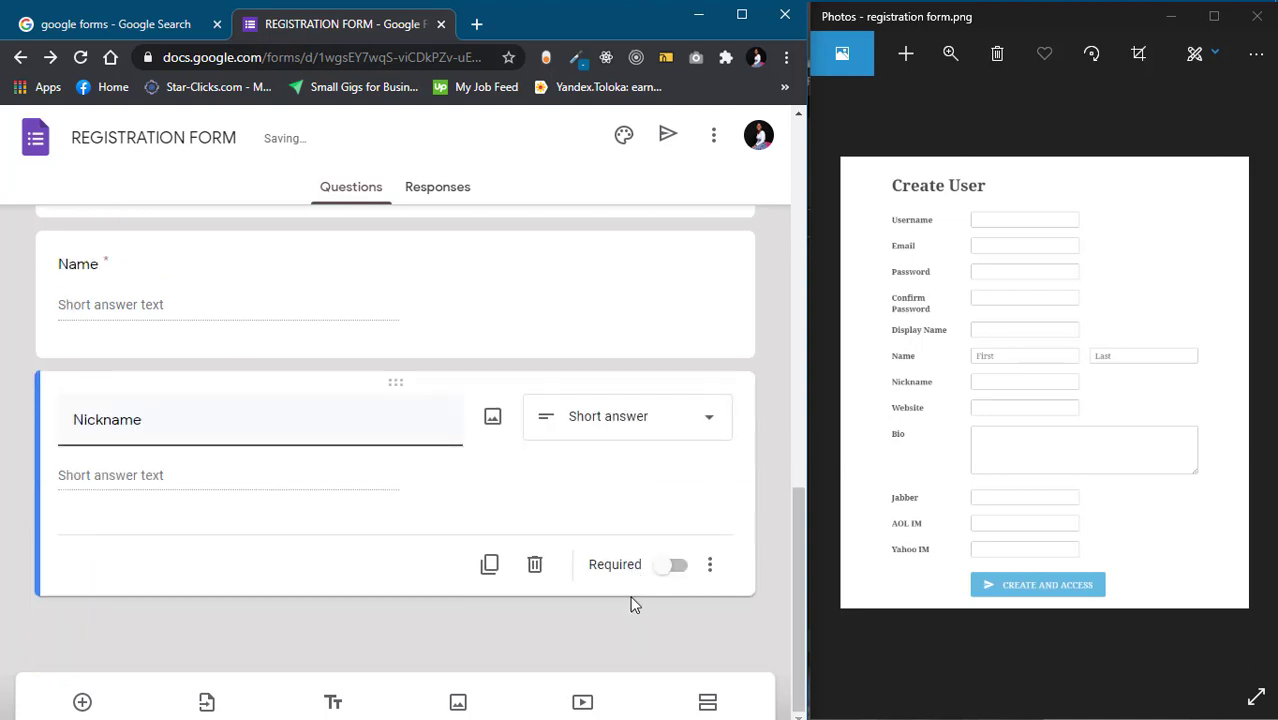
pyautogui.click(676, 568)
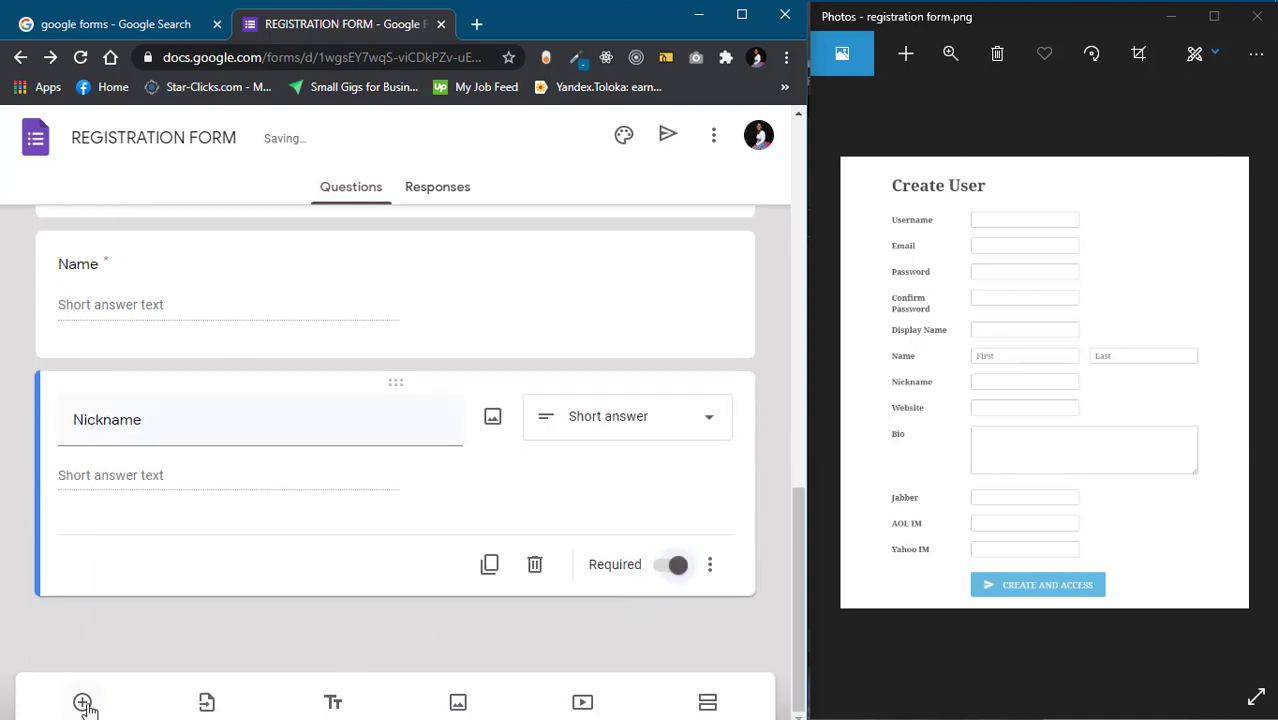
# Add a 'Website' question validated as Text > URL
pyautogui.click(84, 704)
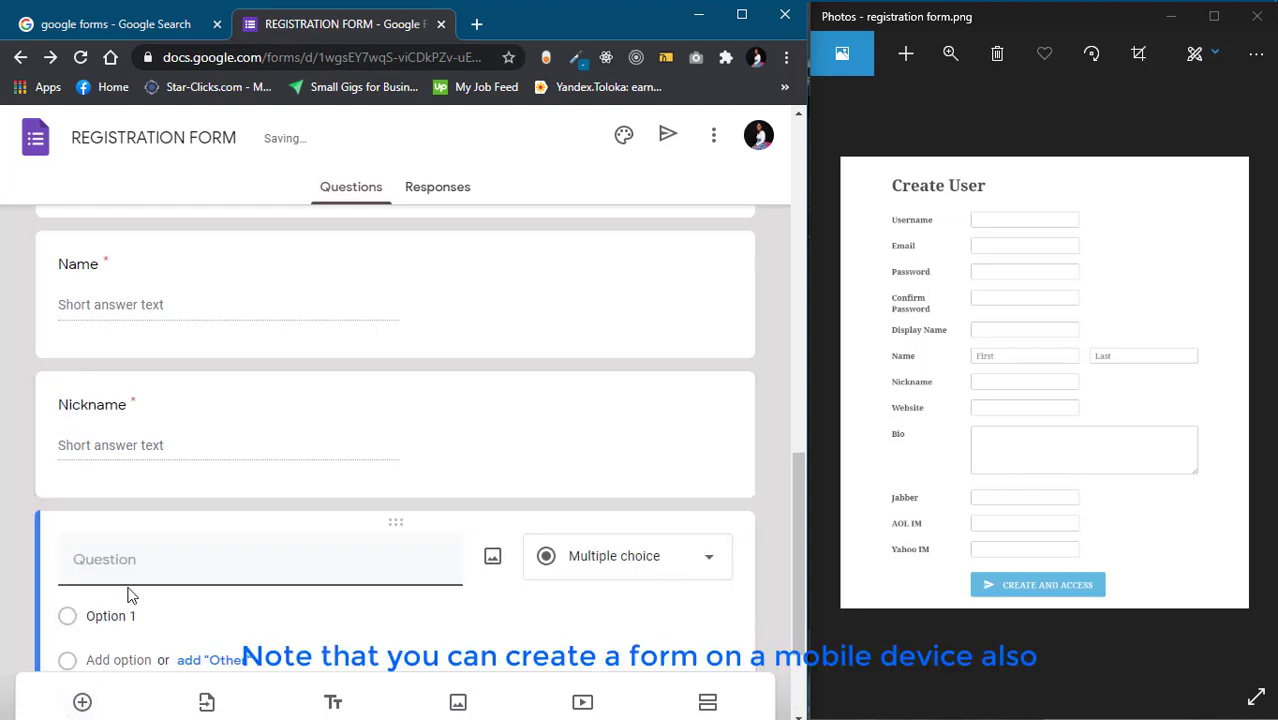
pyautogui.write('Website')
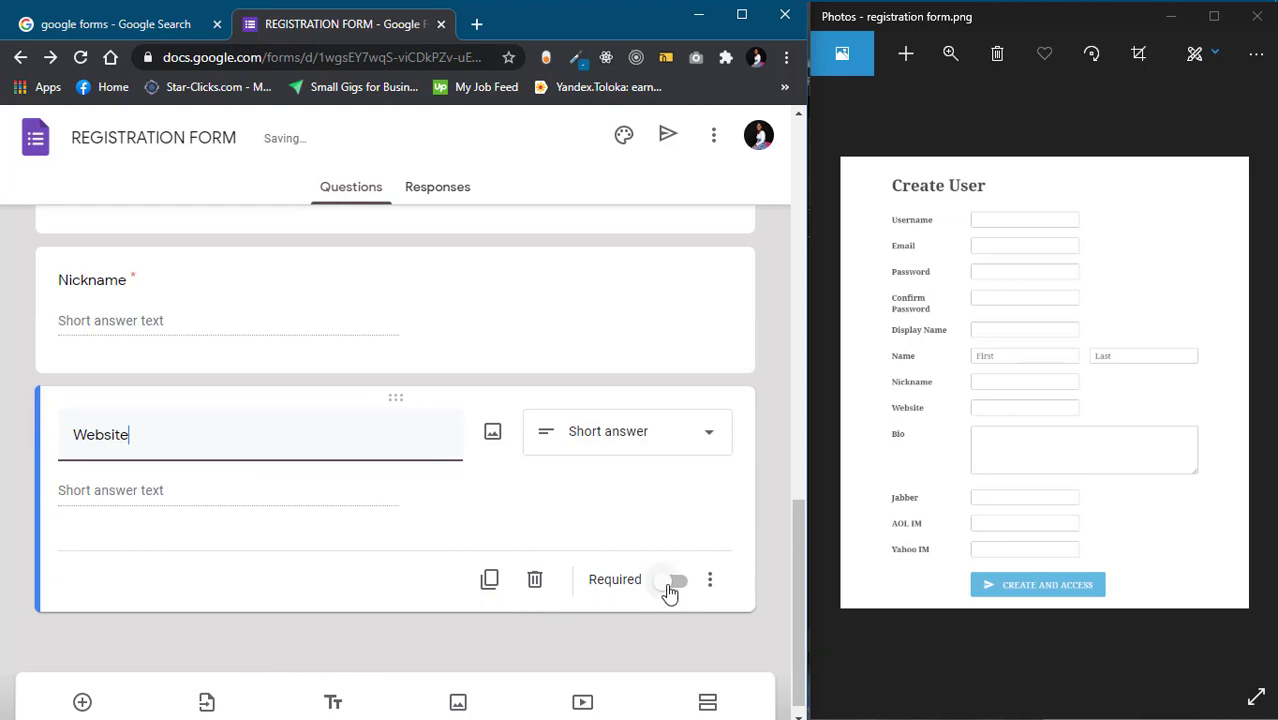
pyautogui.click(710, 579)
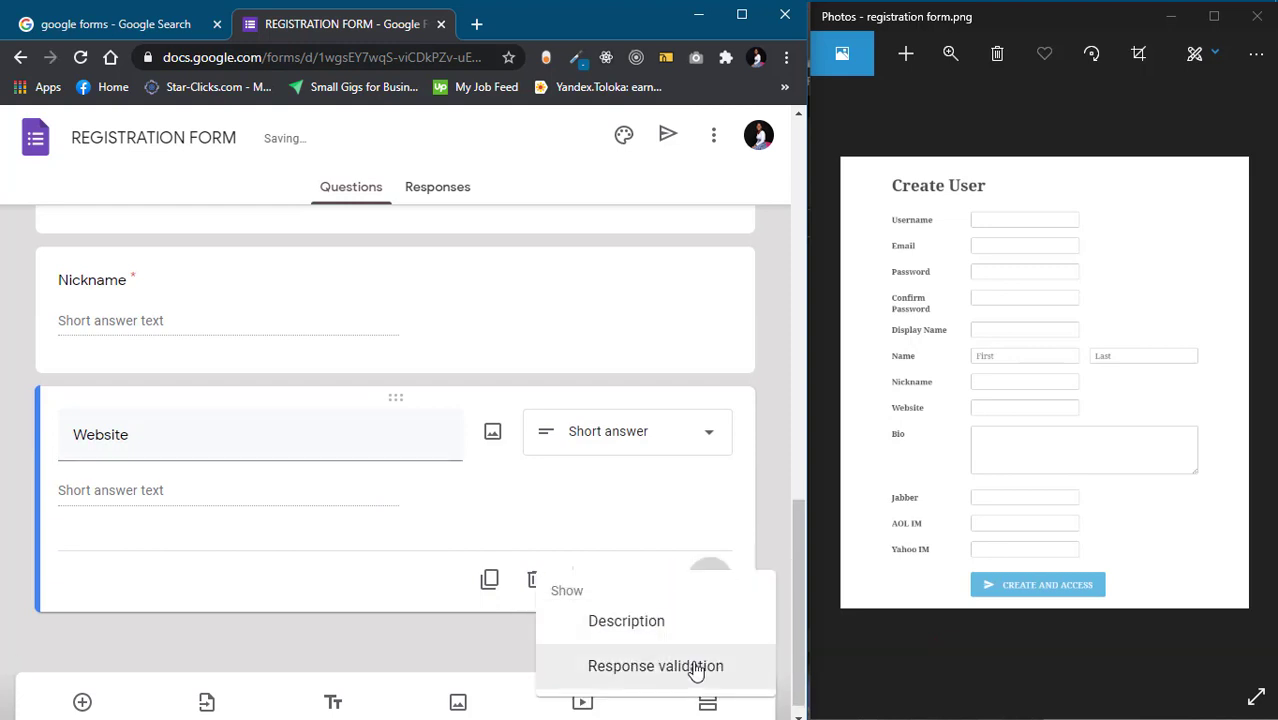
pyautogui.click(697, 666)
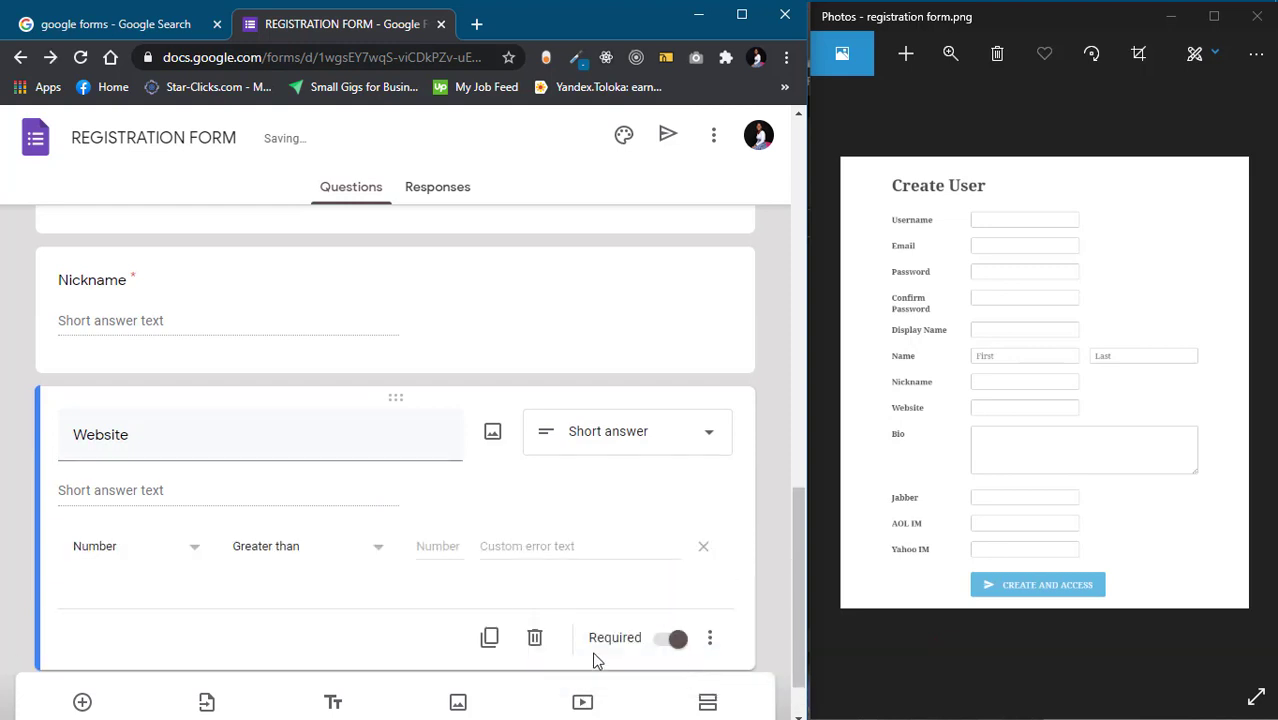
pyautogui.click(200, 549)
pyautogui.click(151, 600)
pyautogui.click(312, 557)
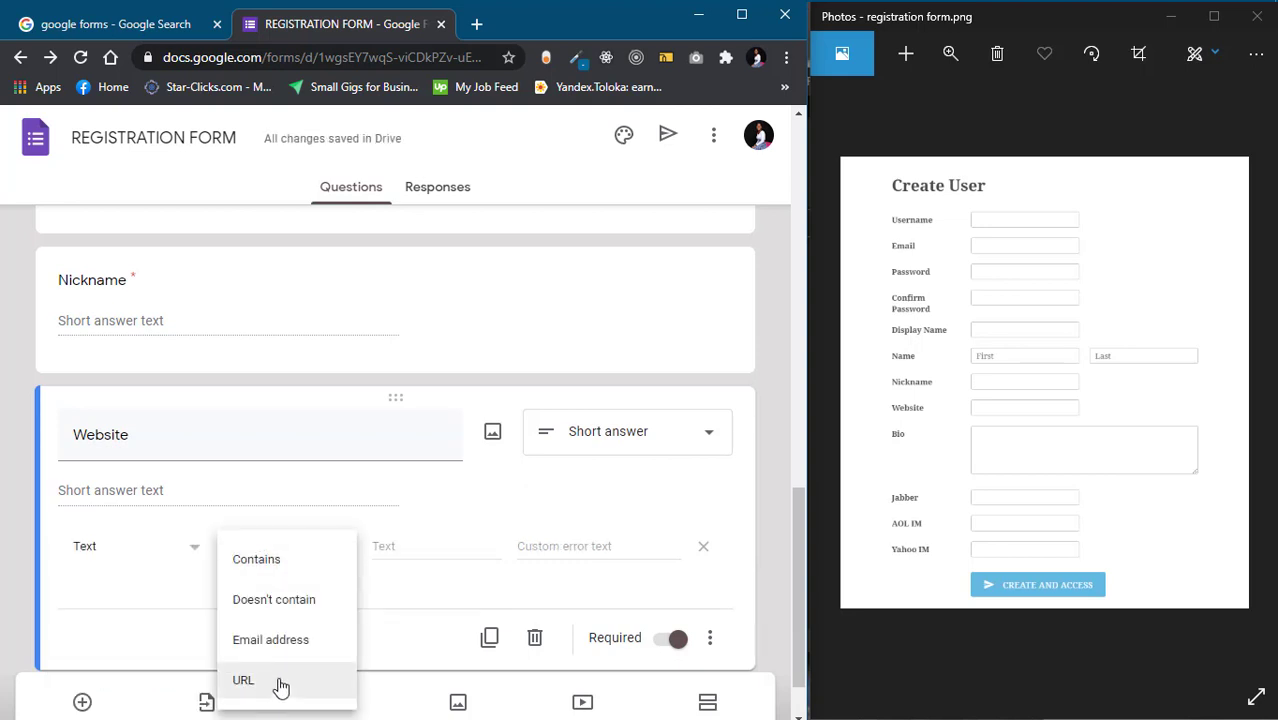
pyautogui.click(281, 688)
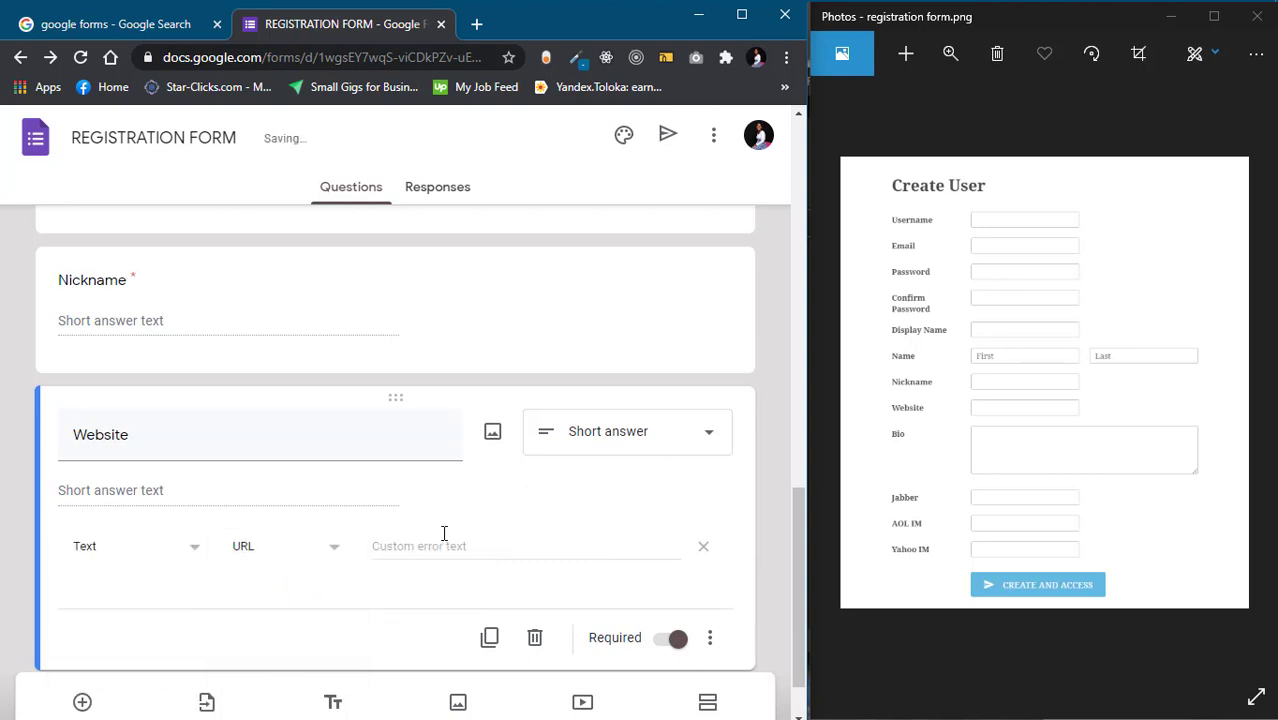
# Enter 'ENTER A VALID URL' as the Website validation's custom error message
pyautogui.click(443, 540)
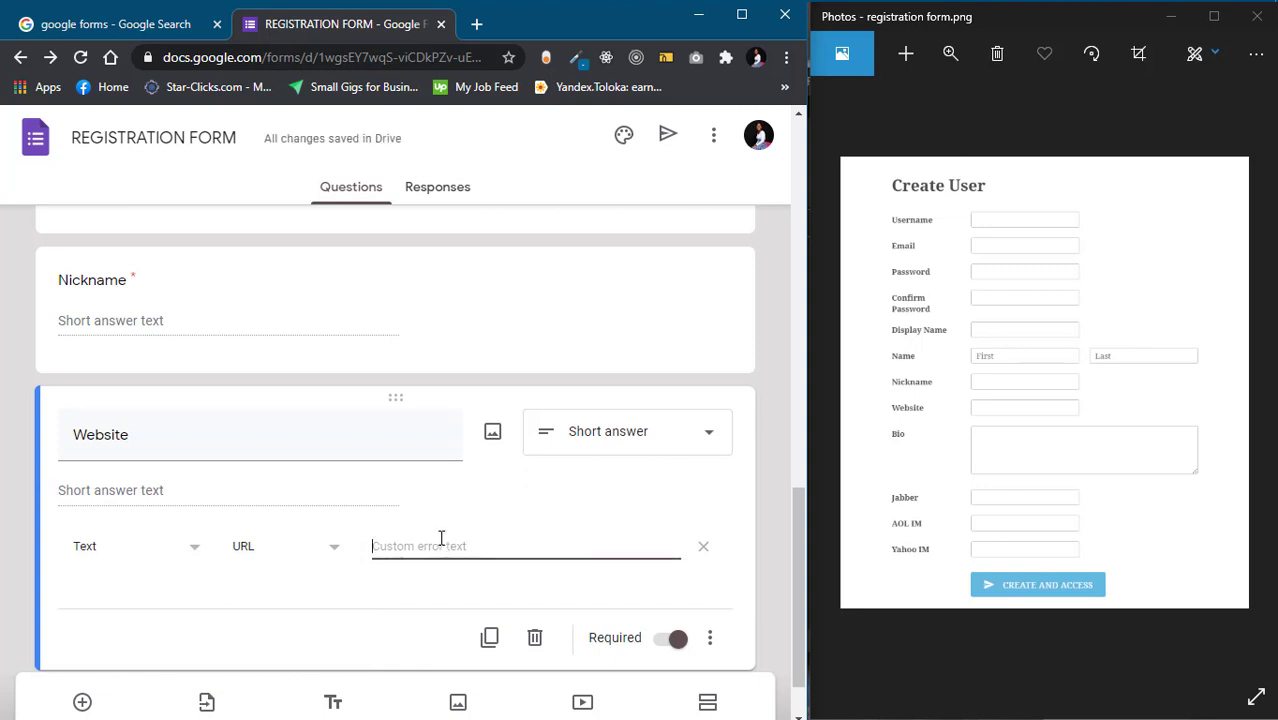
pyautogui.write('ENTER A')
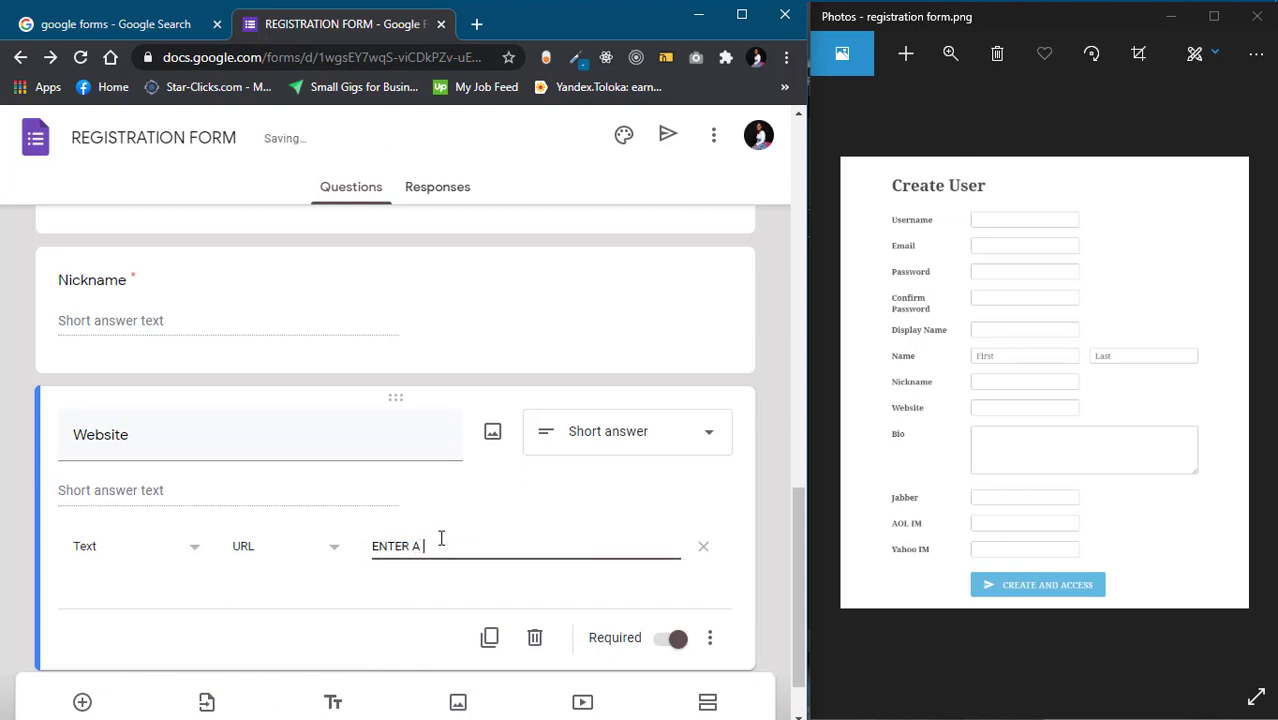
pyautogui.write(' VALID')
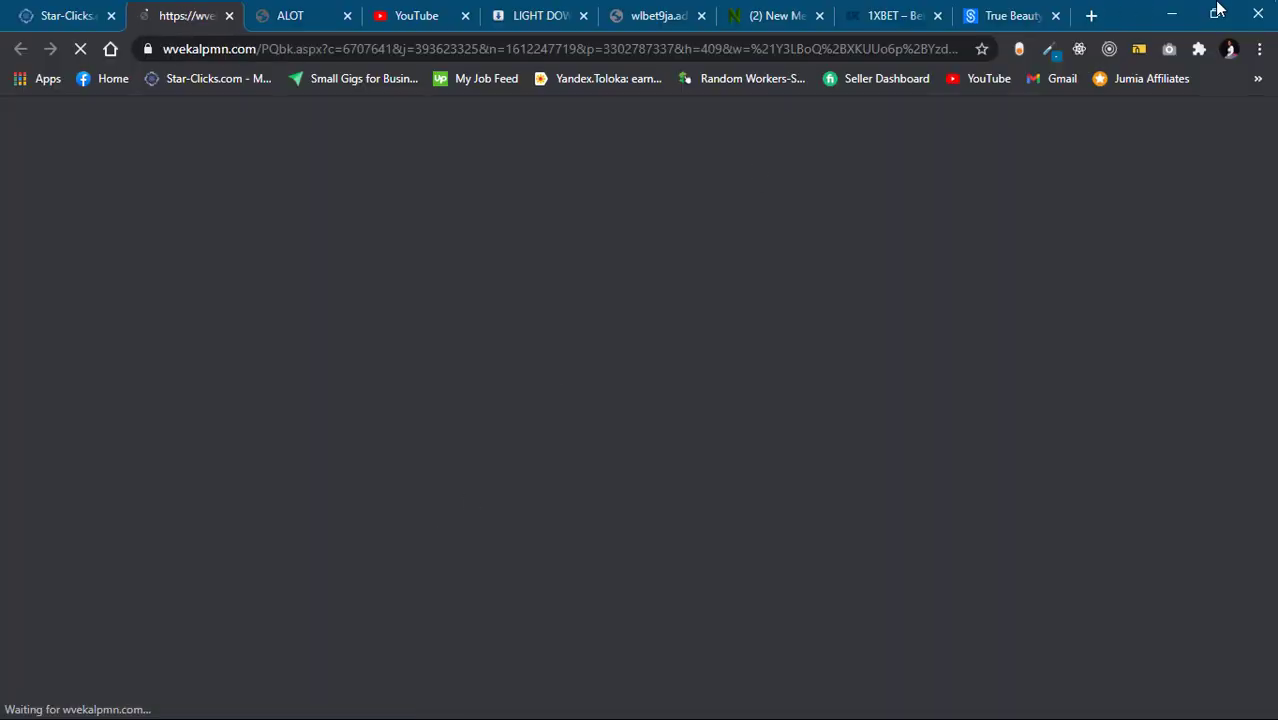
pyautogui.click(1172, 14)
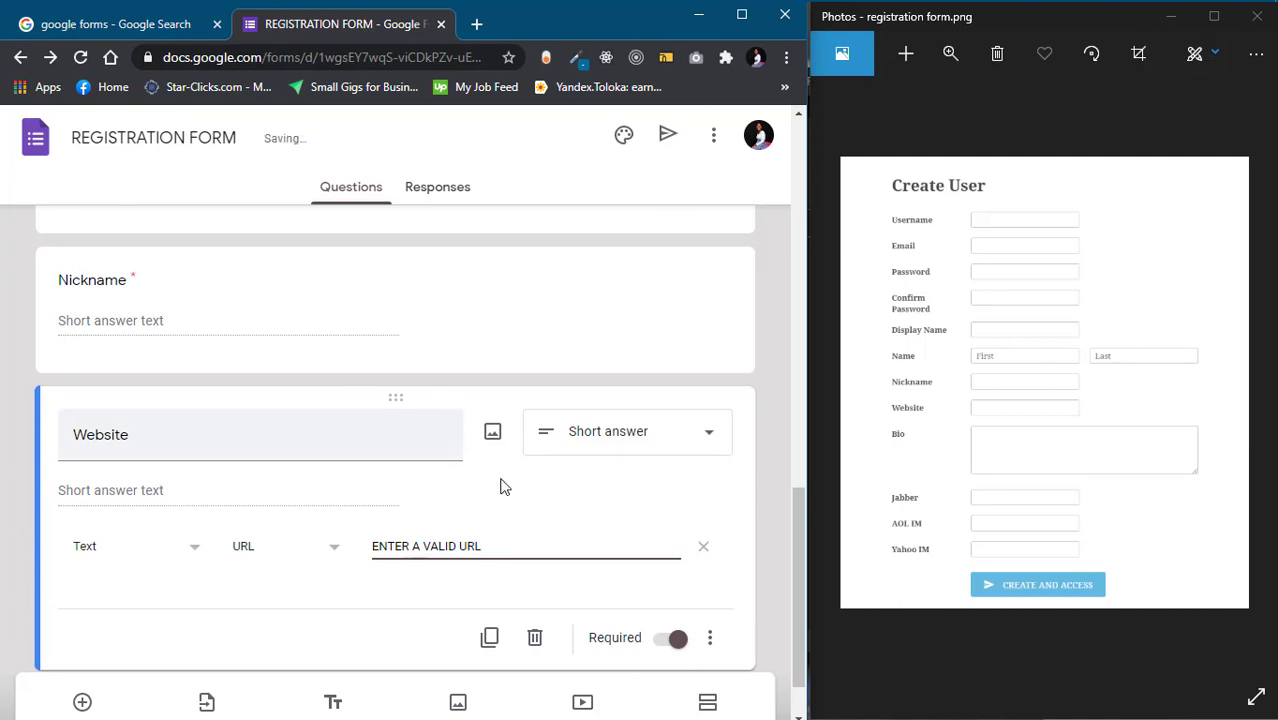
pyautogui.scroll(-2, 510, 483)
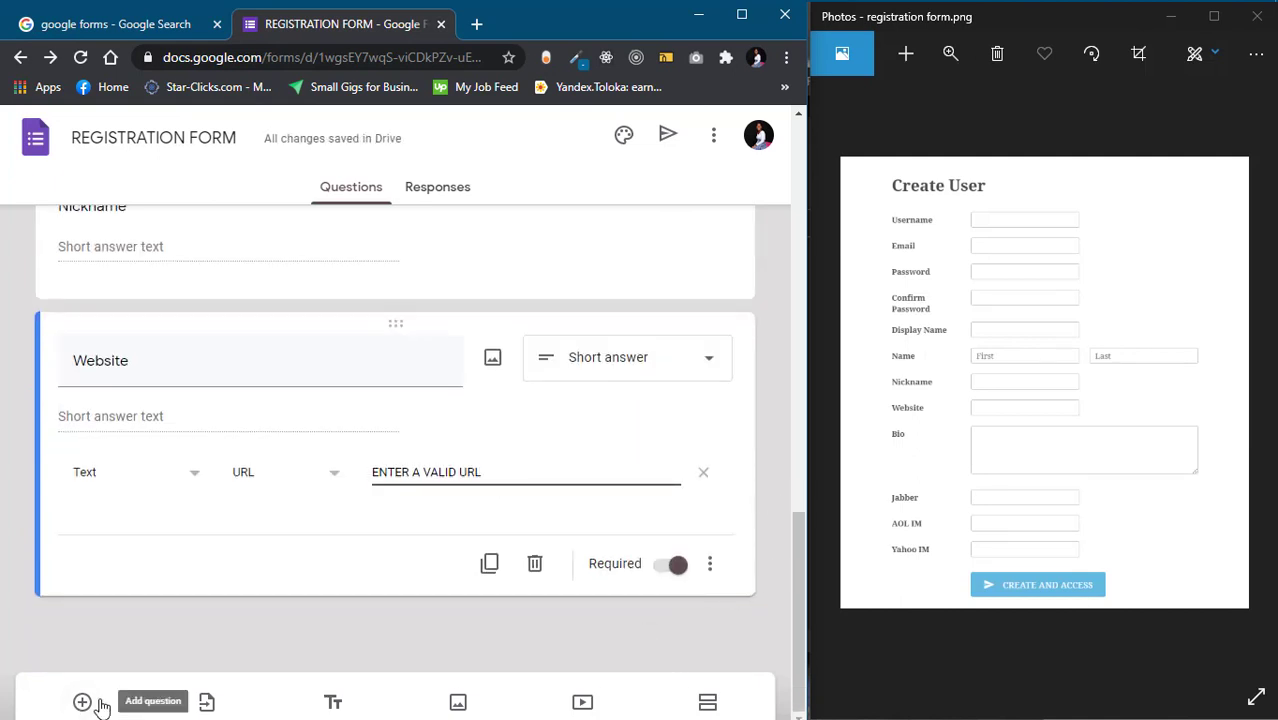
# Add a 'Biography' question after Website and set its type to Paragraph
pyautogui.click(83, 702)
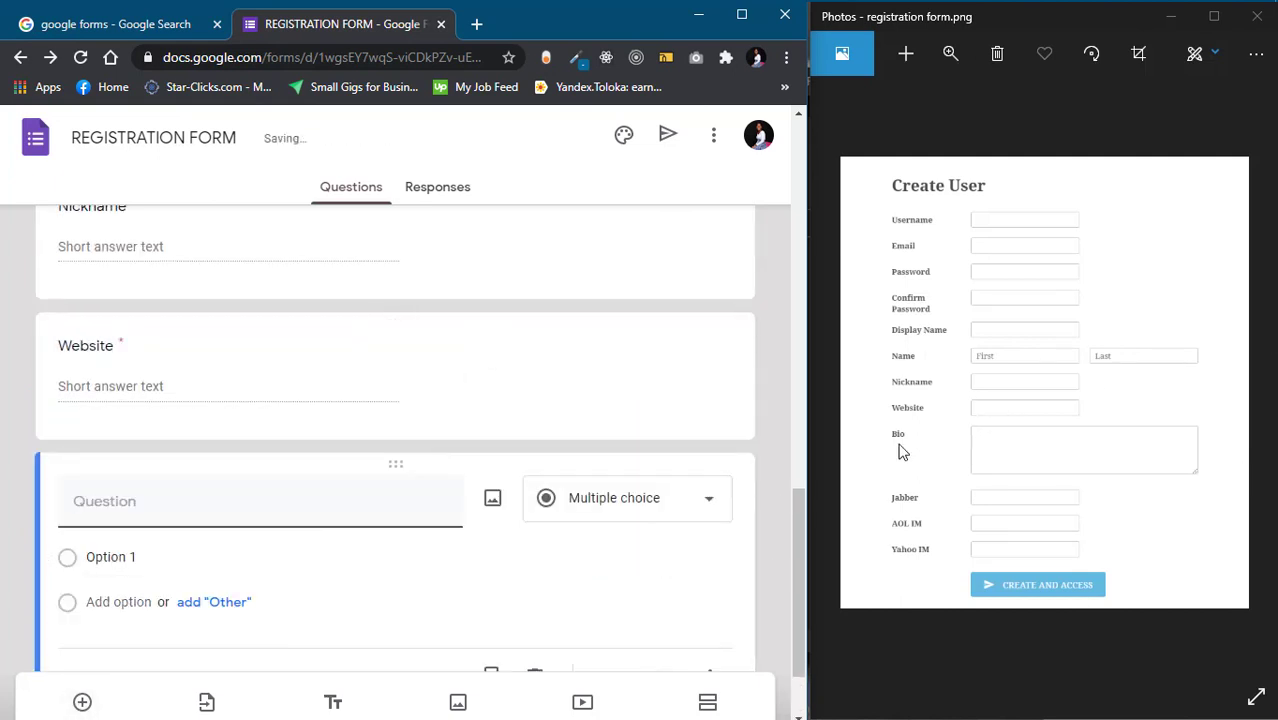
pyautogui.write('Bio')
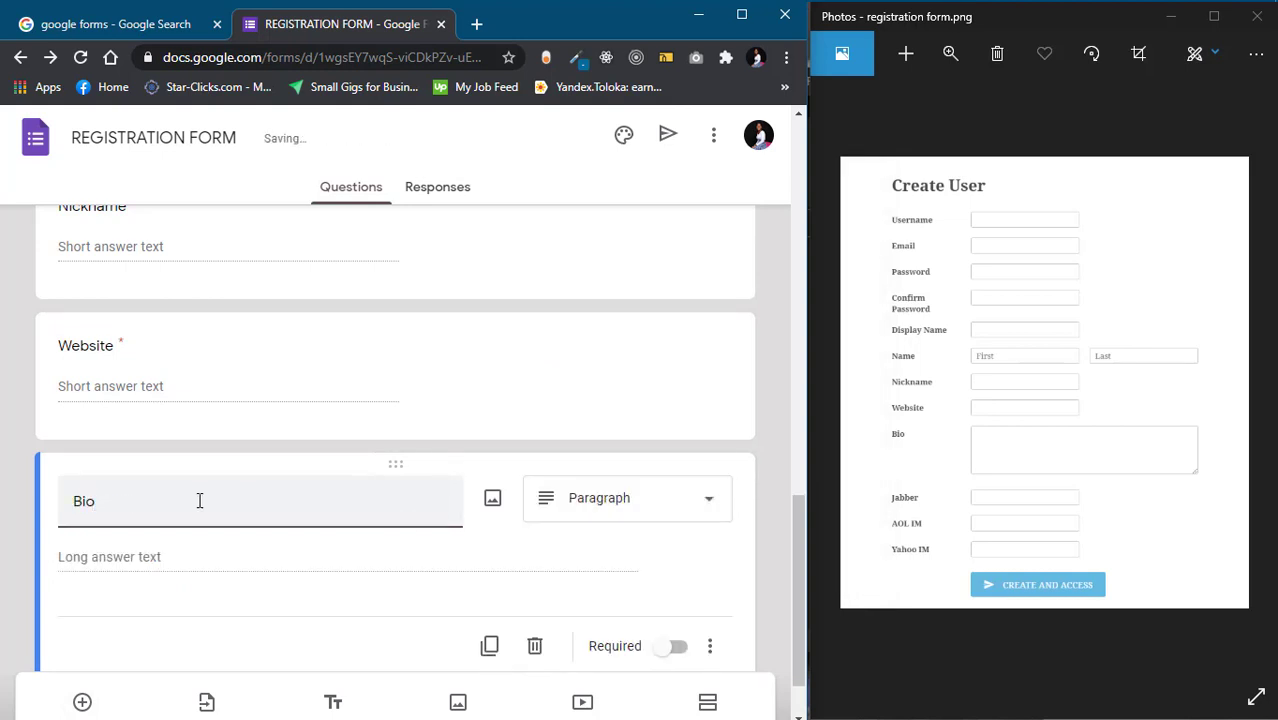
pyautogui.write('gra')
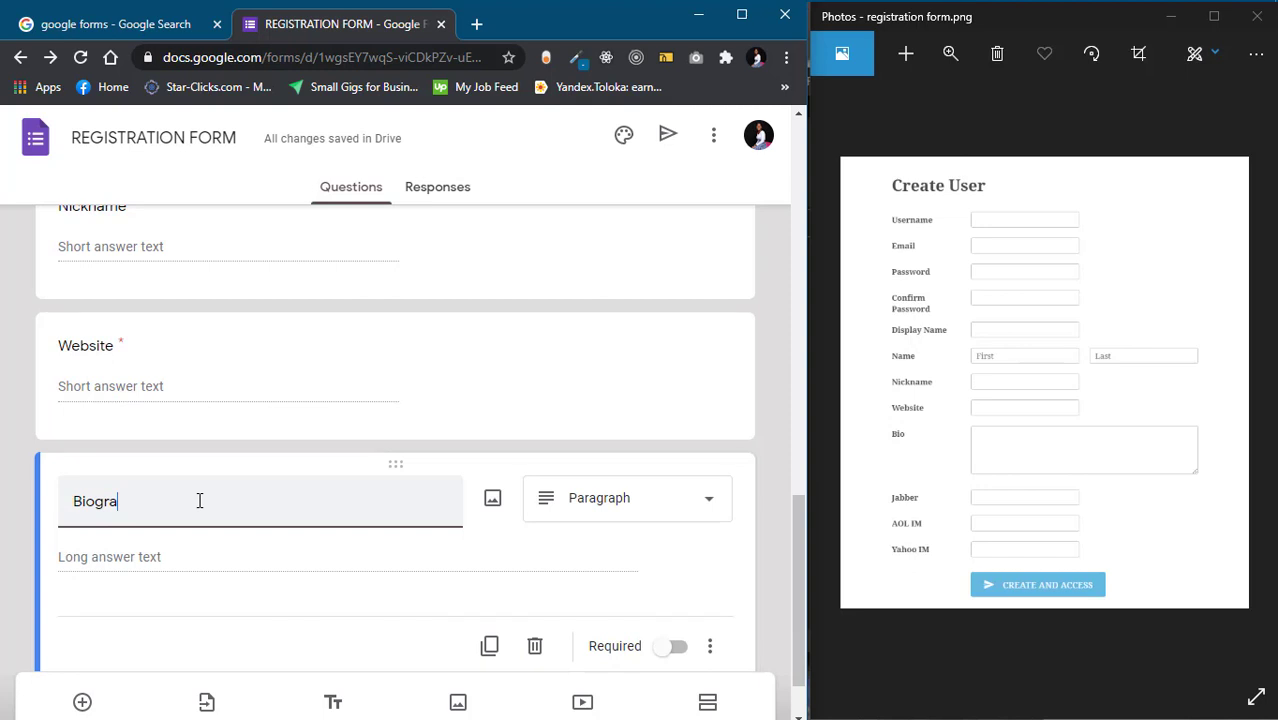
pyautogui.write('phy')
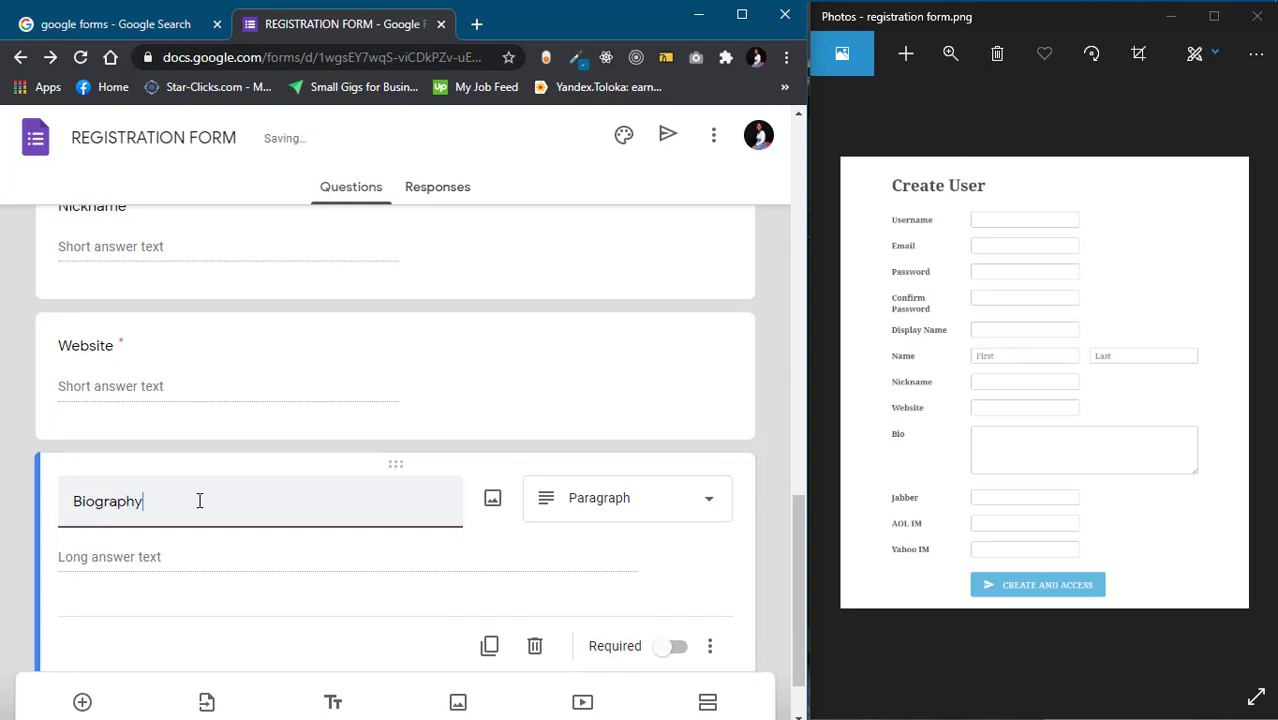
pyautogui.scroll(-1, 248, 493)
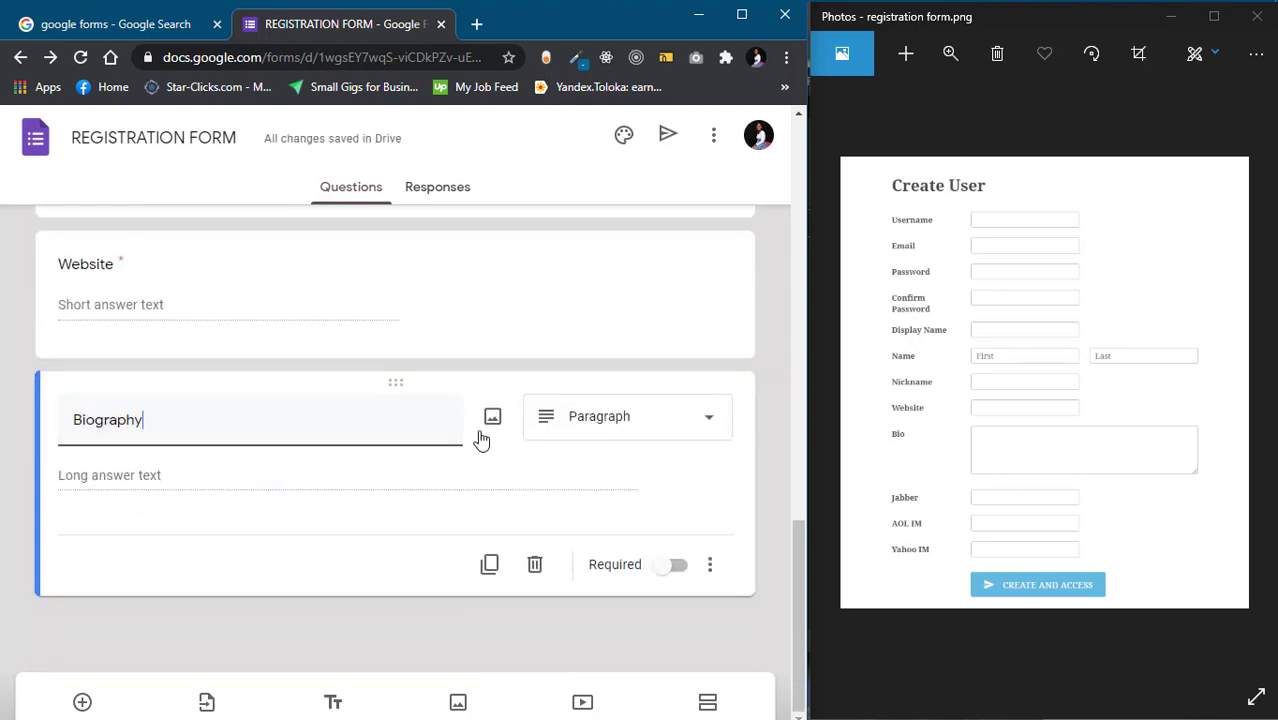
pyautogui.click(588, 426)
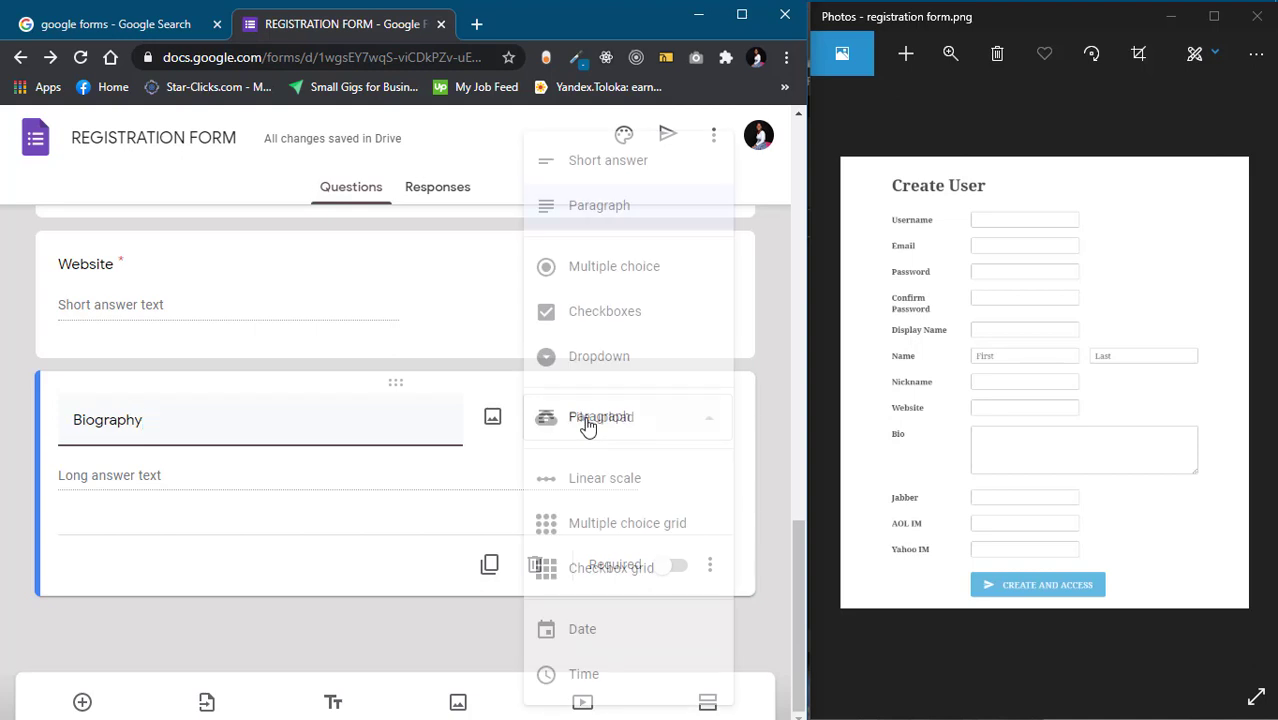
pyautogui.click(582, 205)
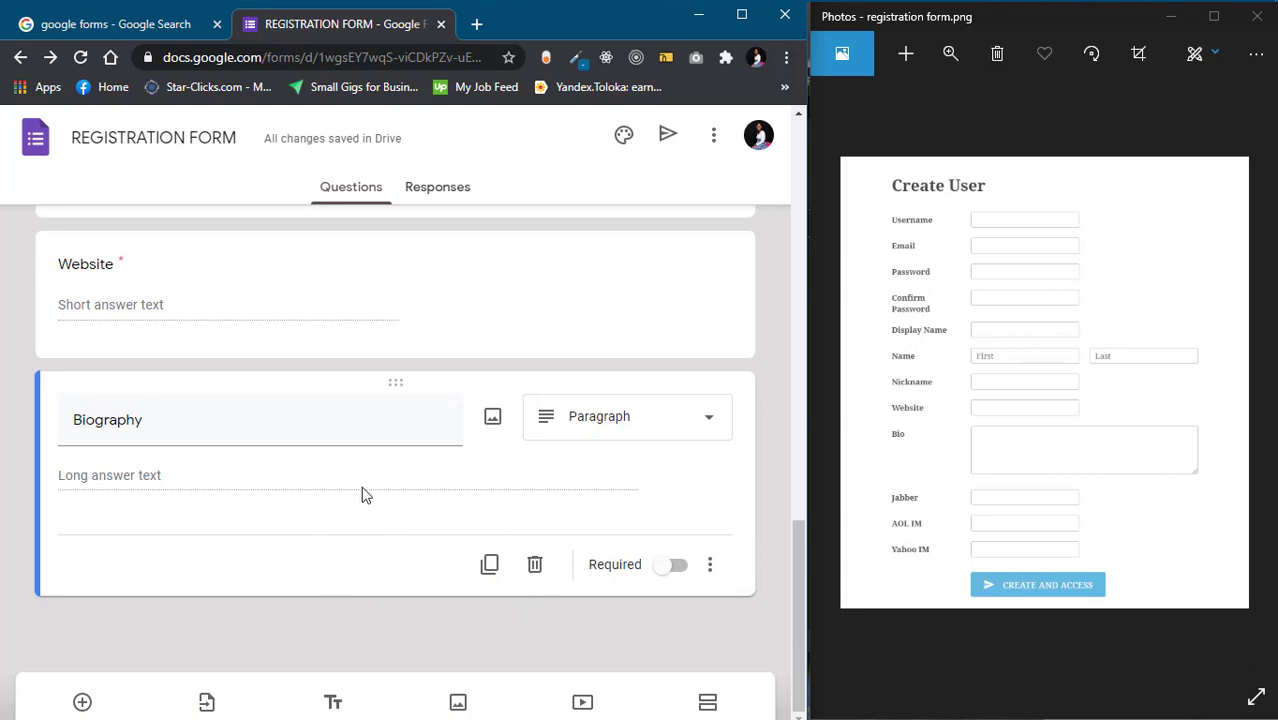
pyautogui.scroll(15, 362, 491)
pyautogui.scroll(-15, 362, 491)
pyautogui.scroll(15, 362, 491)
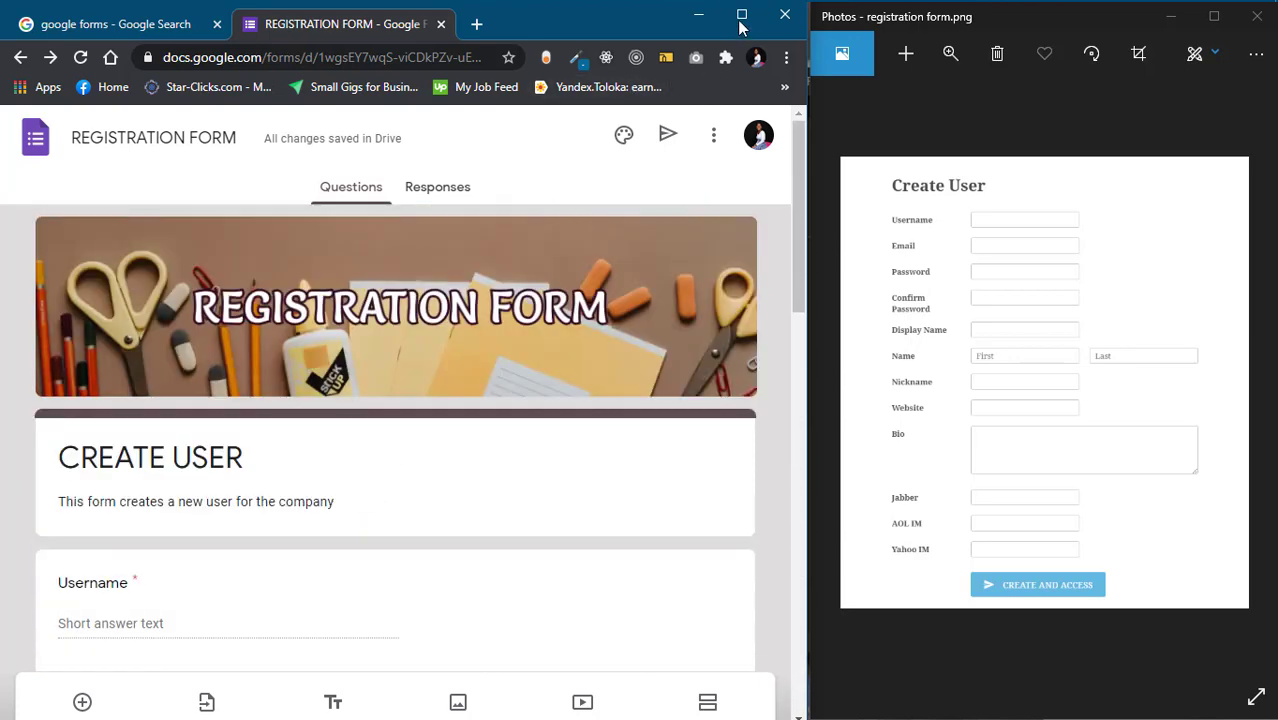
# Maximize Chrome and open the form's Preview, scrolling through its questions
pyautogui.click(741, 15)
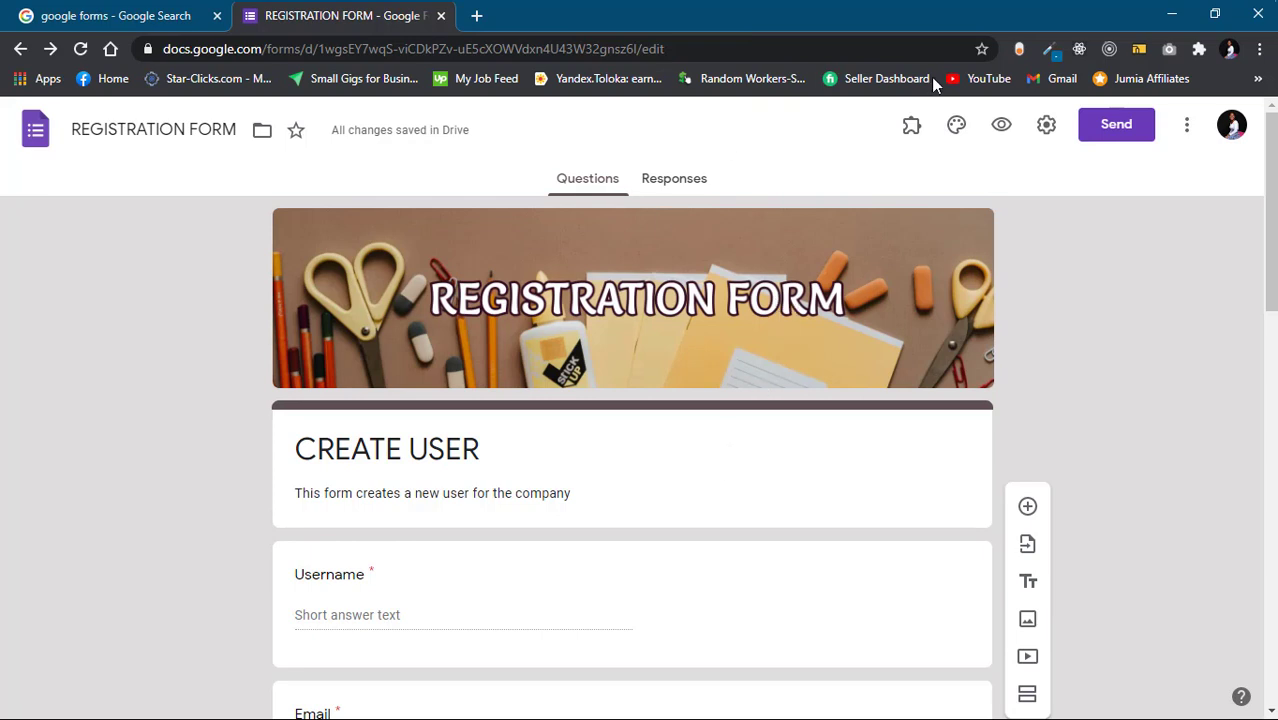
pyautogui.click(1001, 131)
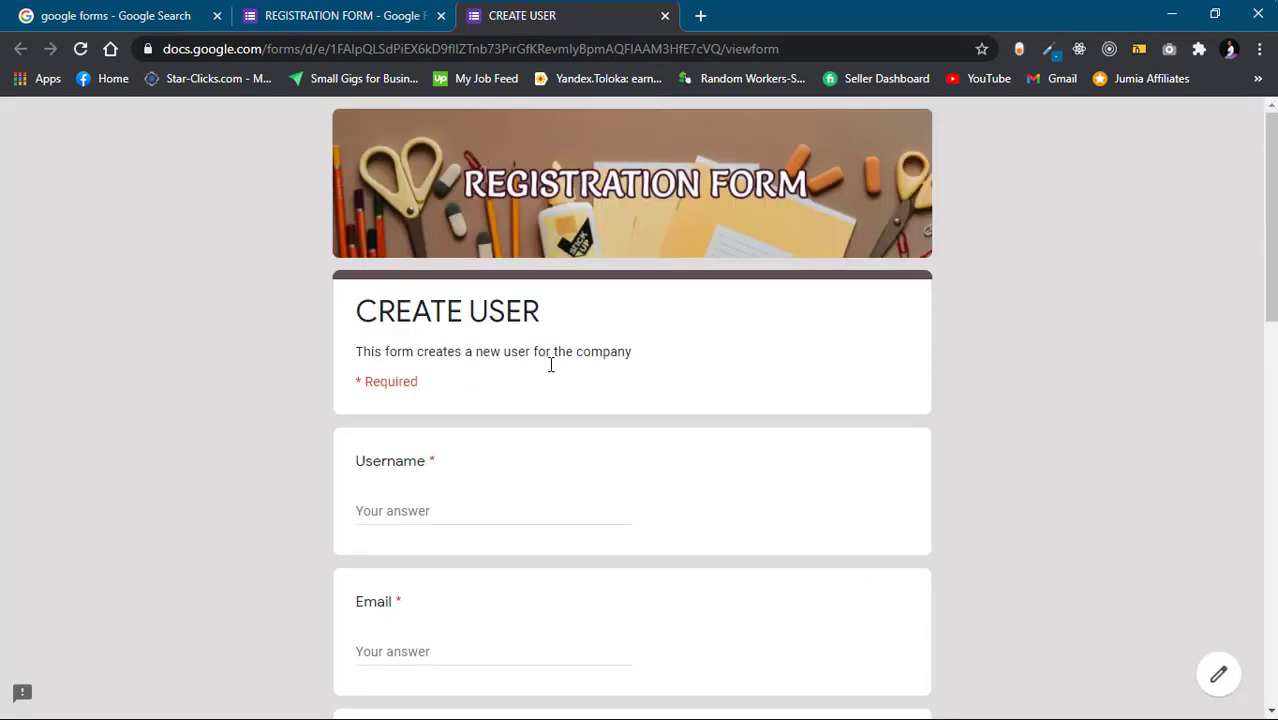
pyautogui.scroll(-2, 476, 416)
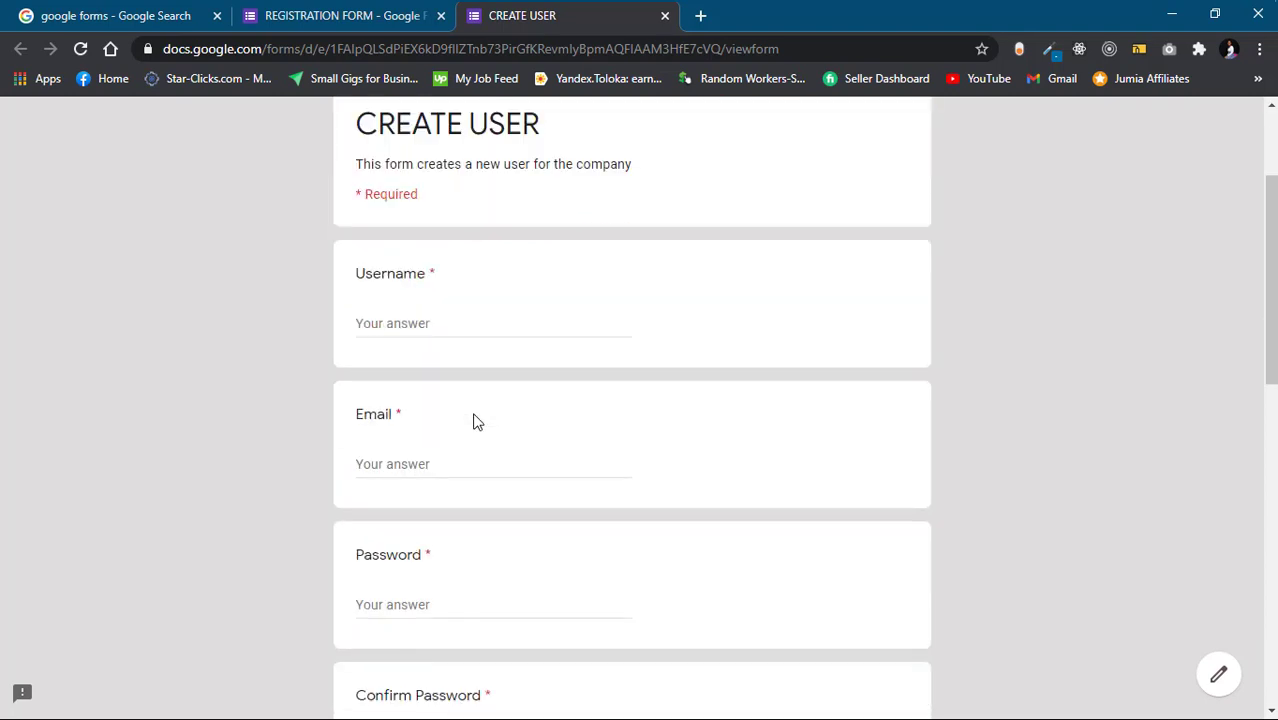
pyautogui.click(402, 323)
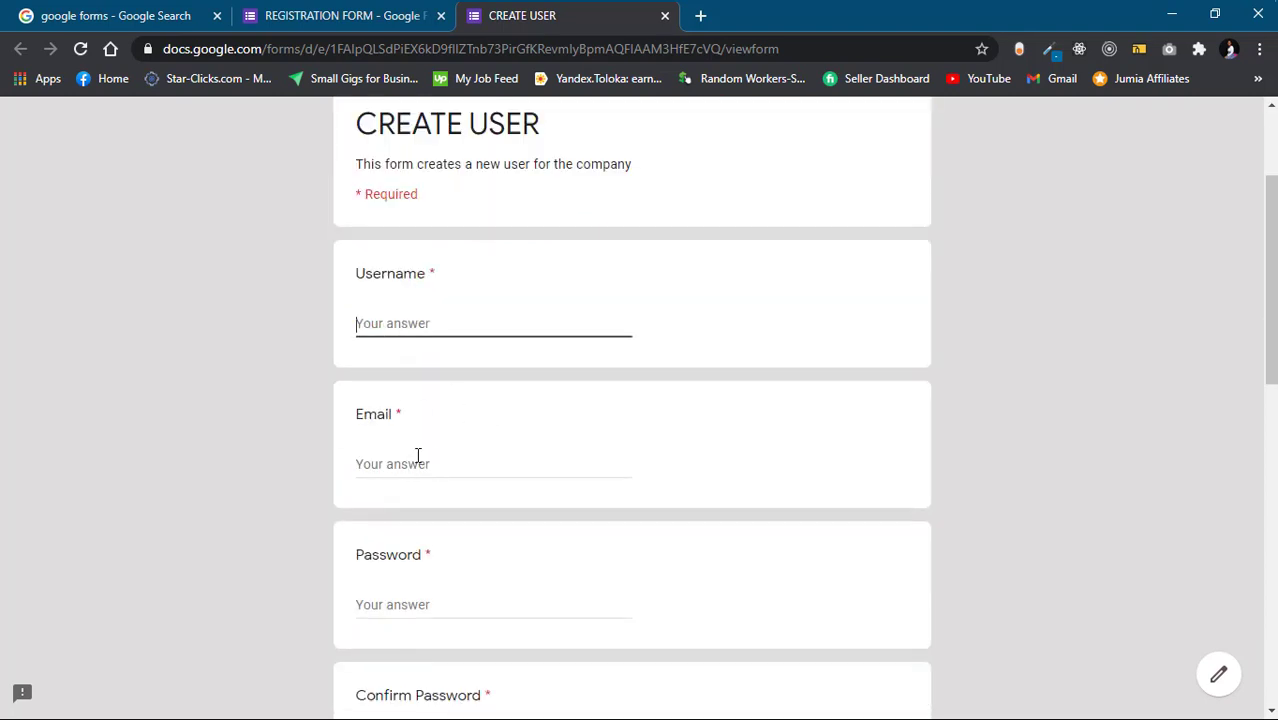
pyautogui.click(418, 455)
pyautogui.scroll(-7, 429, 537)
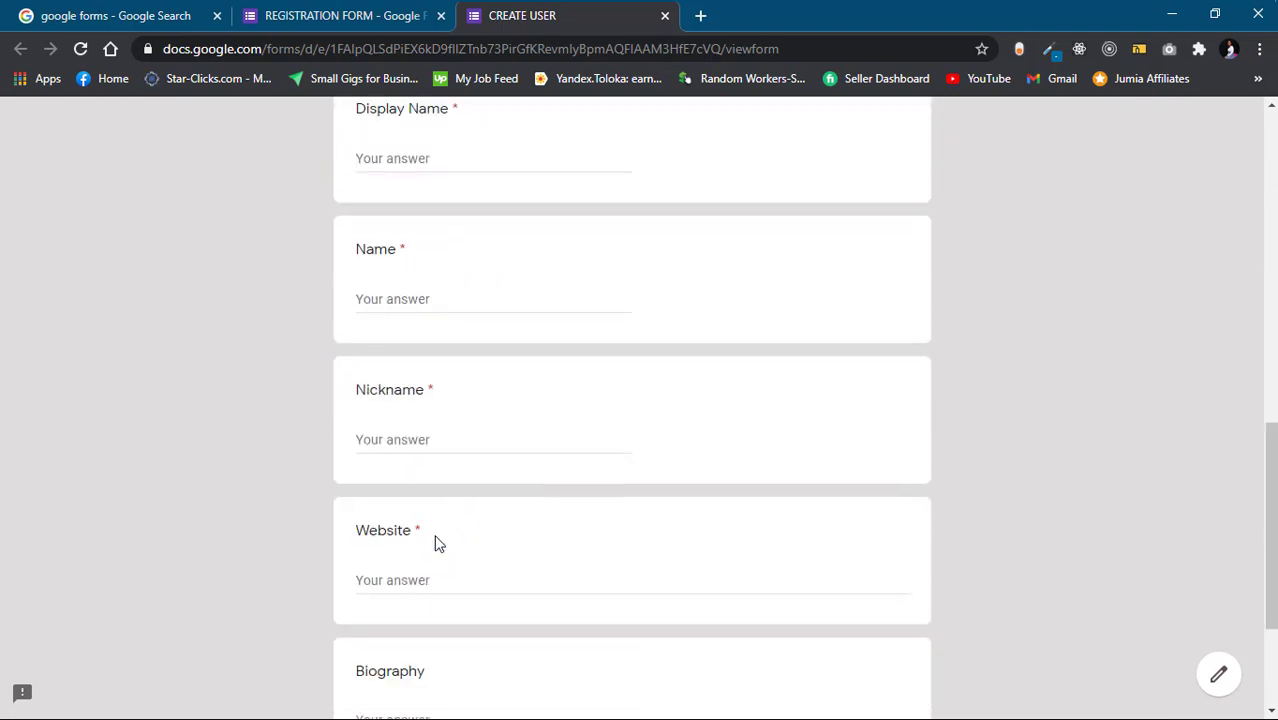
pyautogui.scroll(-3, 437, 540)
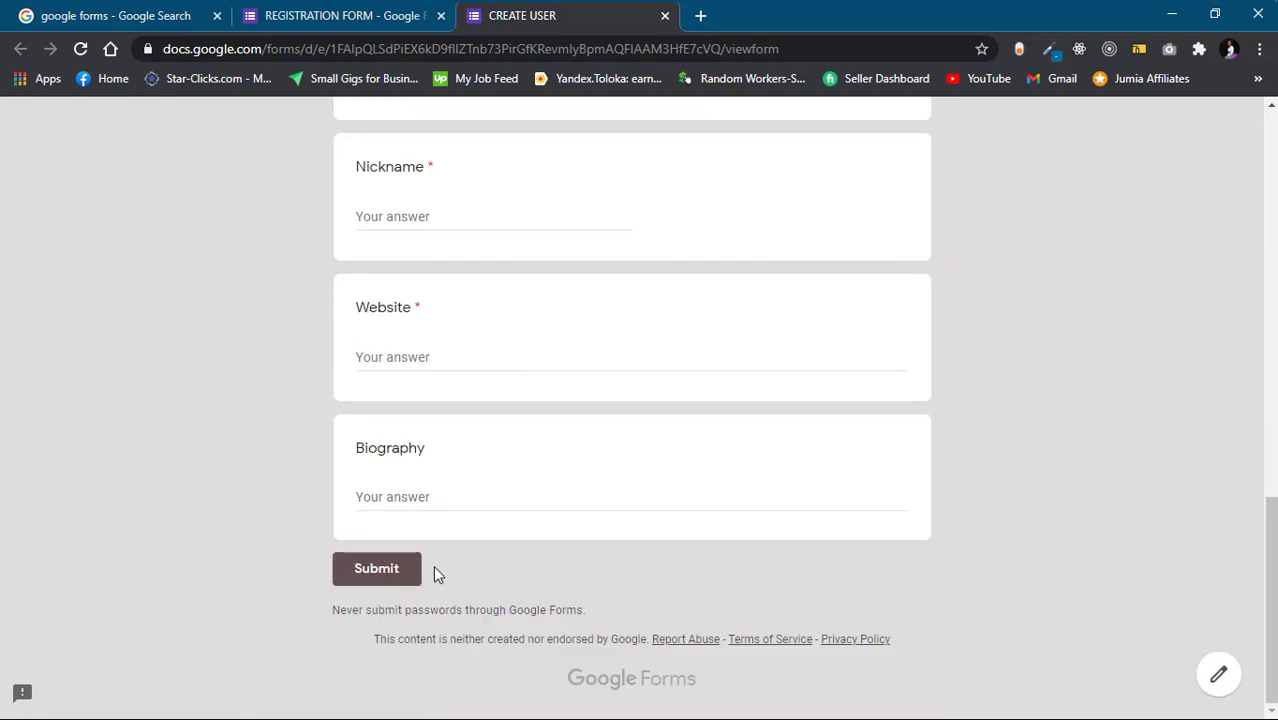
# Test-submit the empty form, then enter a test username, email address and password
pyautogui.click(433, 566)
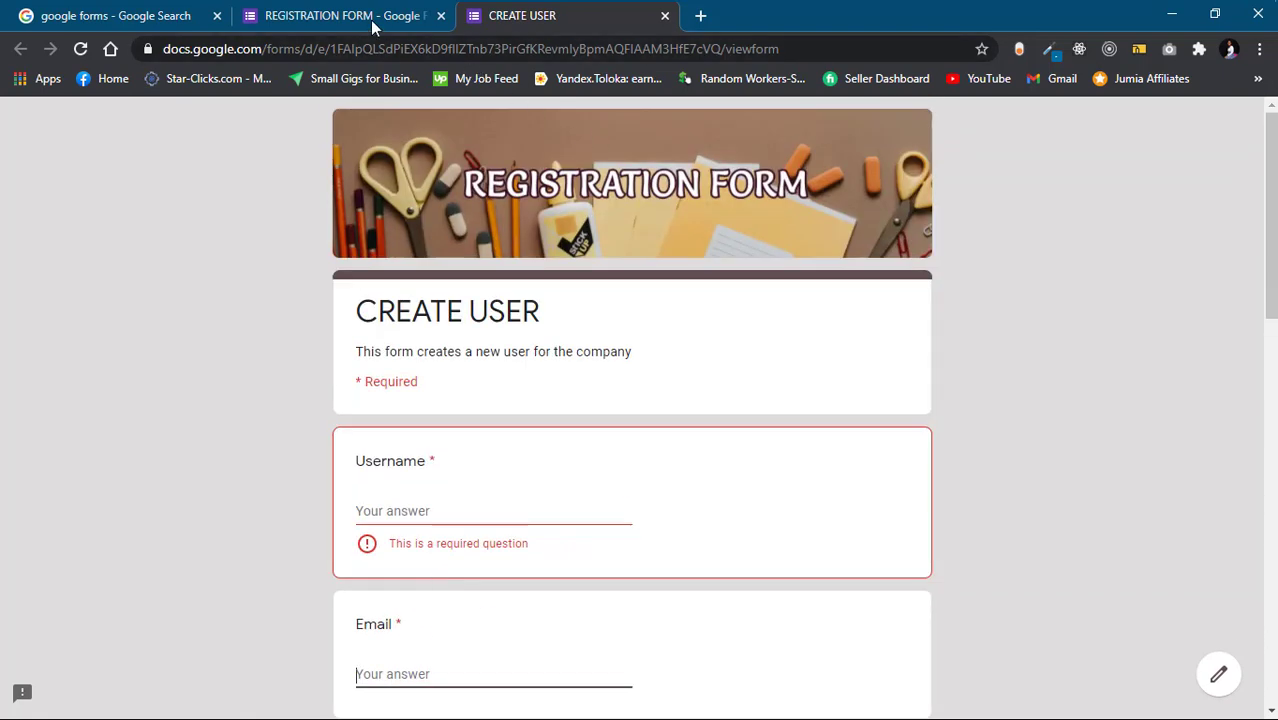
pyautogui.click(370, 22)
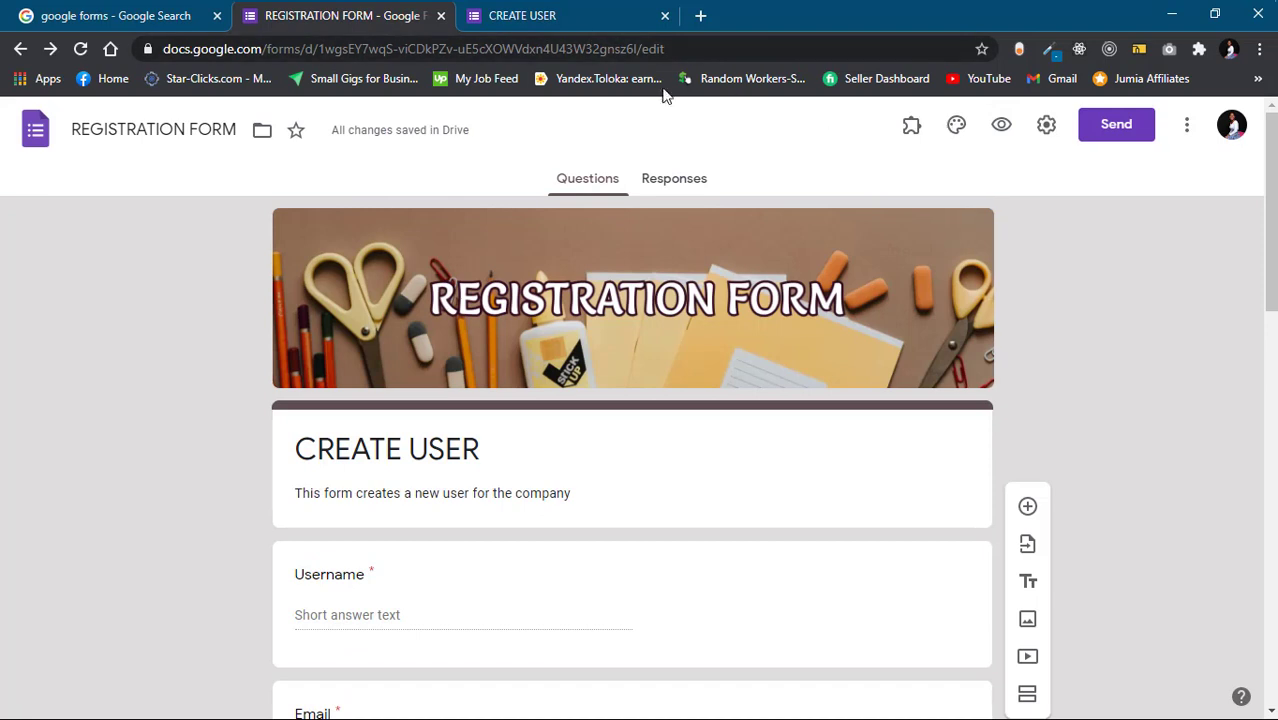
pyautogui.click(595, 18)
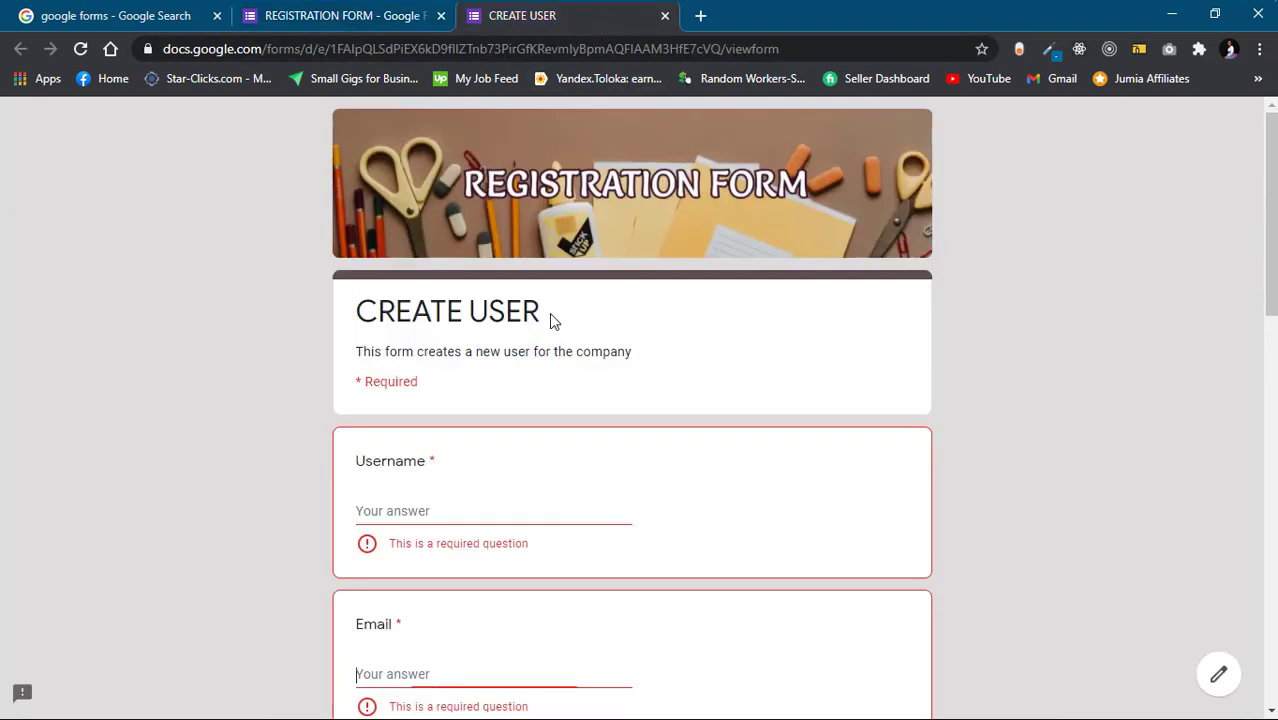
pyautogui.click(492, 508)
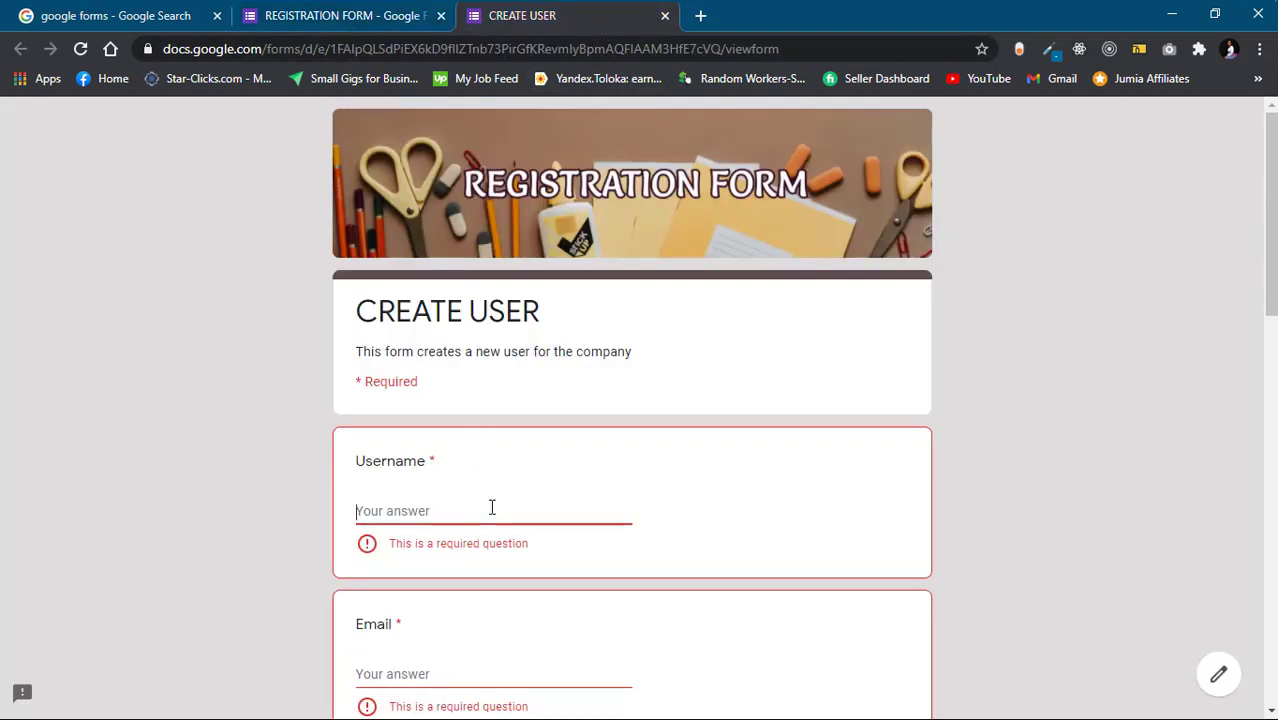
pyautogui.write('Racta')
pyautogui.scroll(-1, 491, 505)
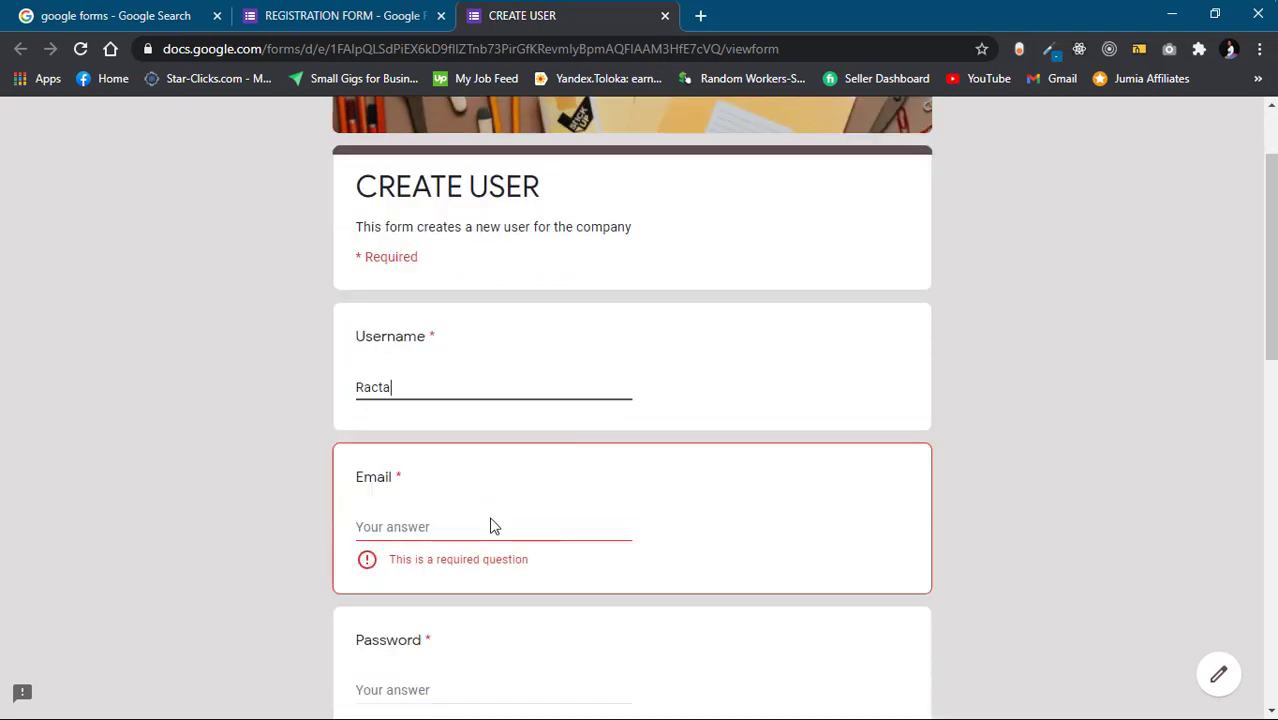
pyautogui.click(492, 526)
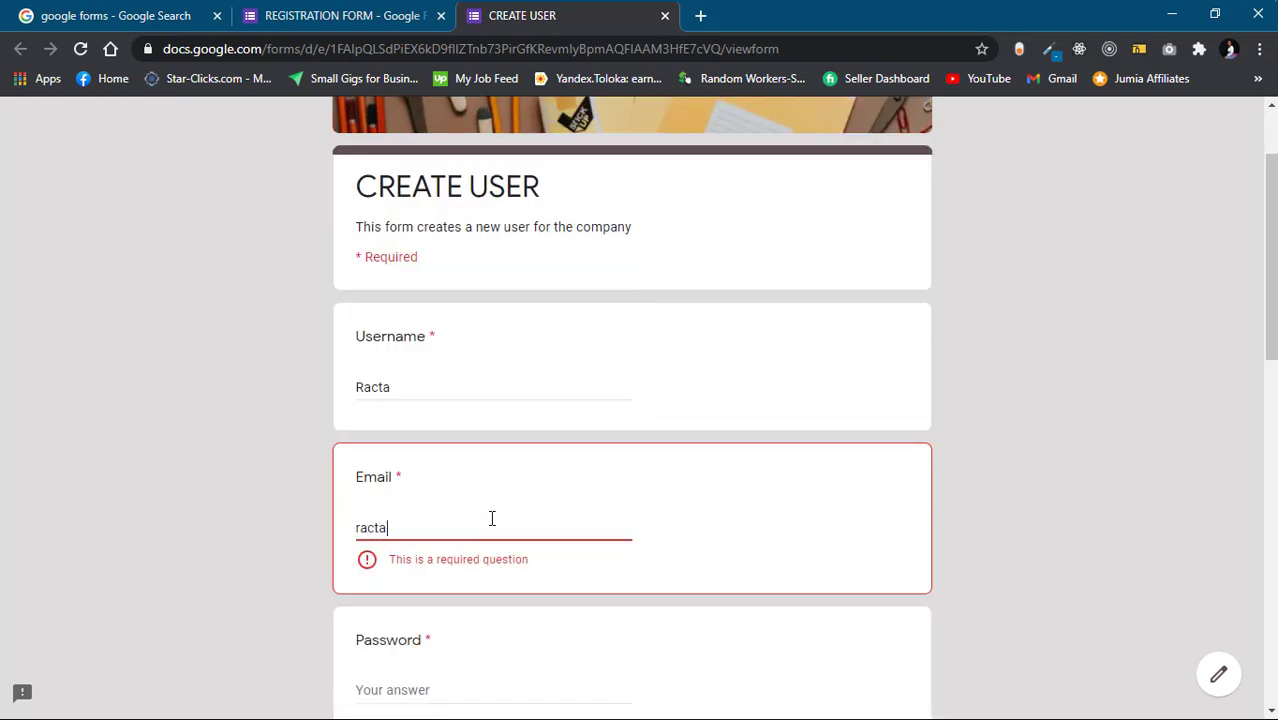
pyautogui.scroll(-2, 481, 585)
pyautogui.click(437, 498)
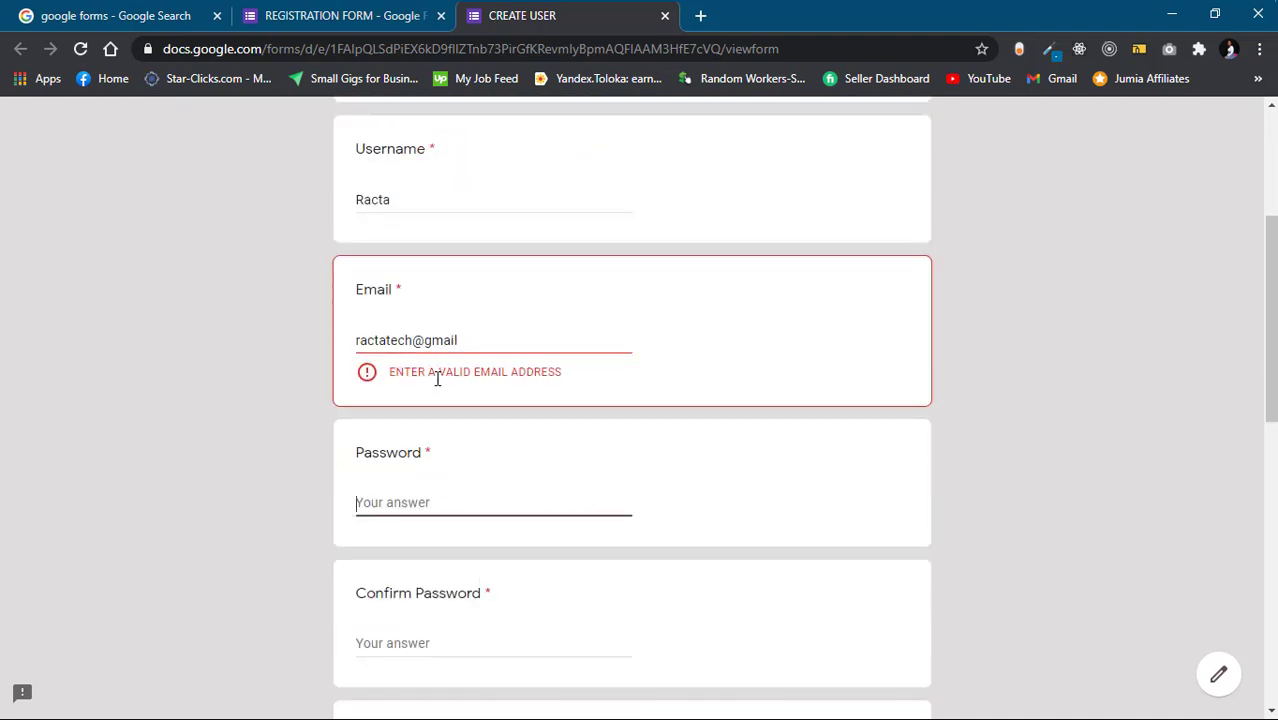
pyautogui.click(483, 342)
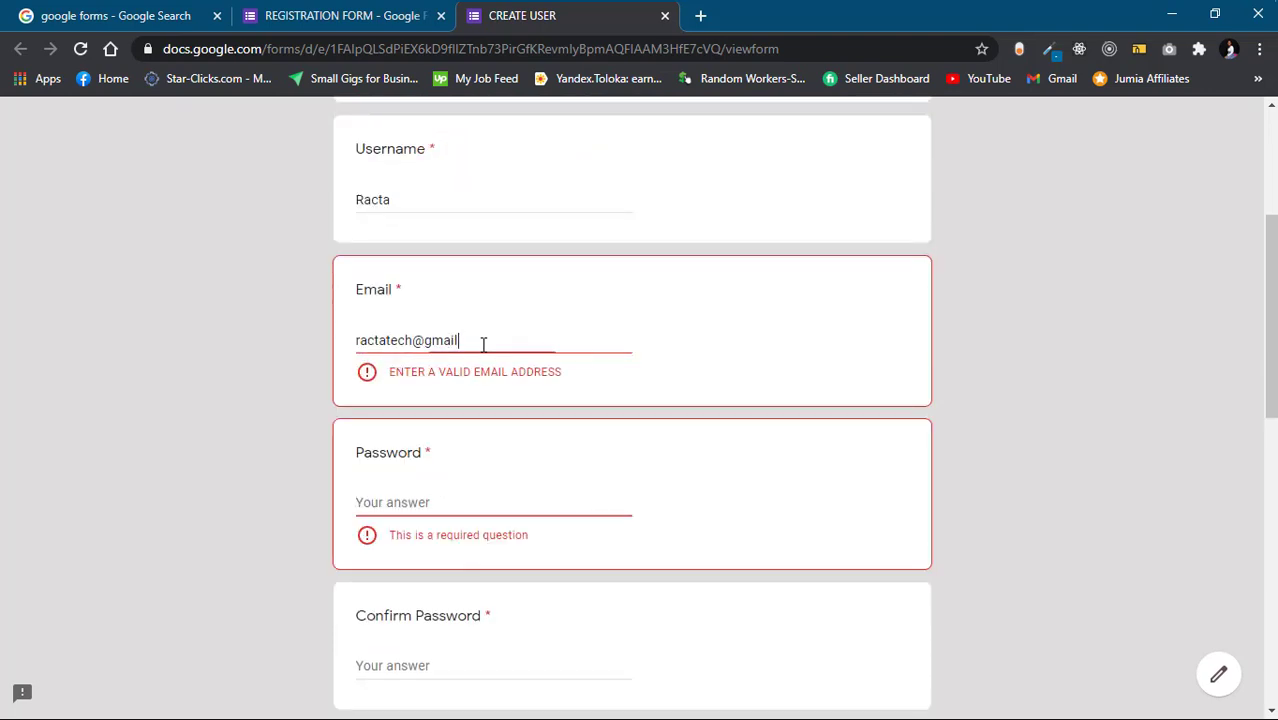
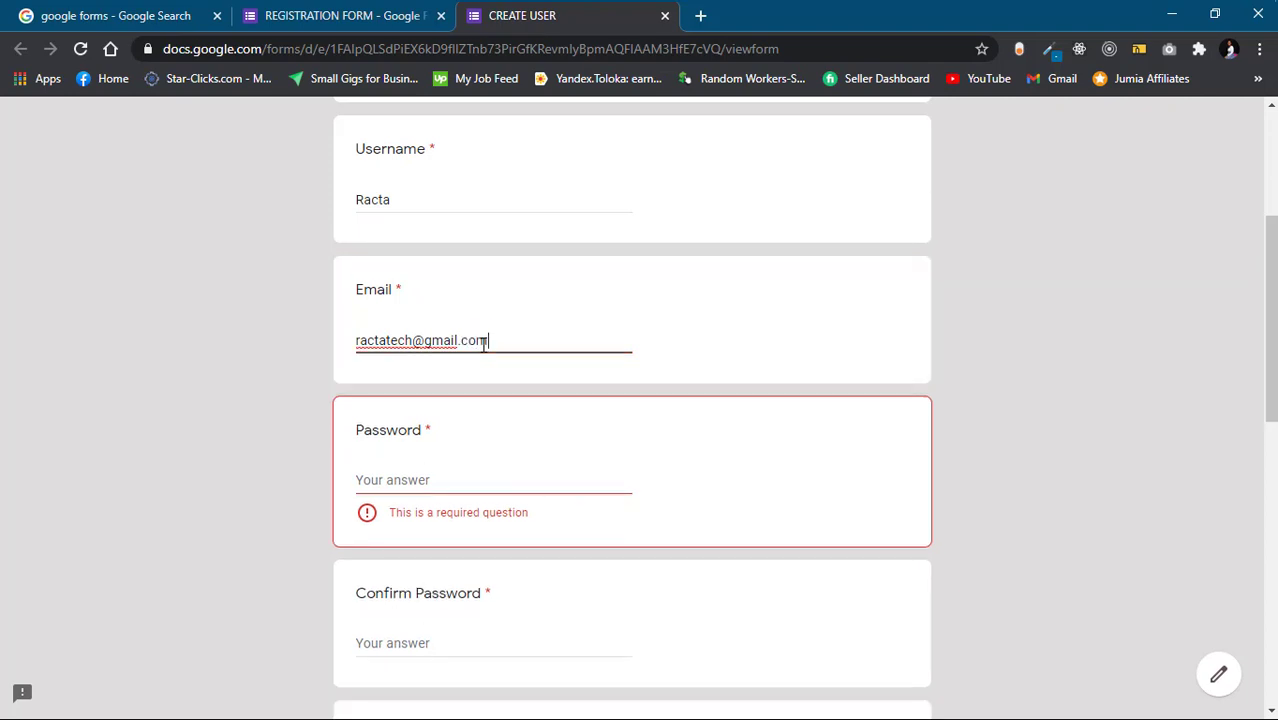
pyautogui.click(429, 471)
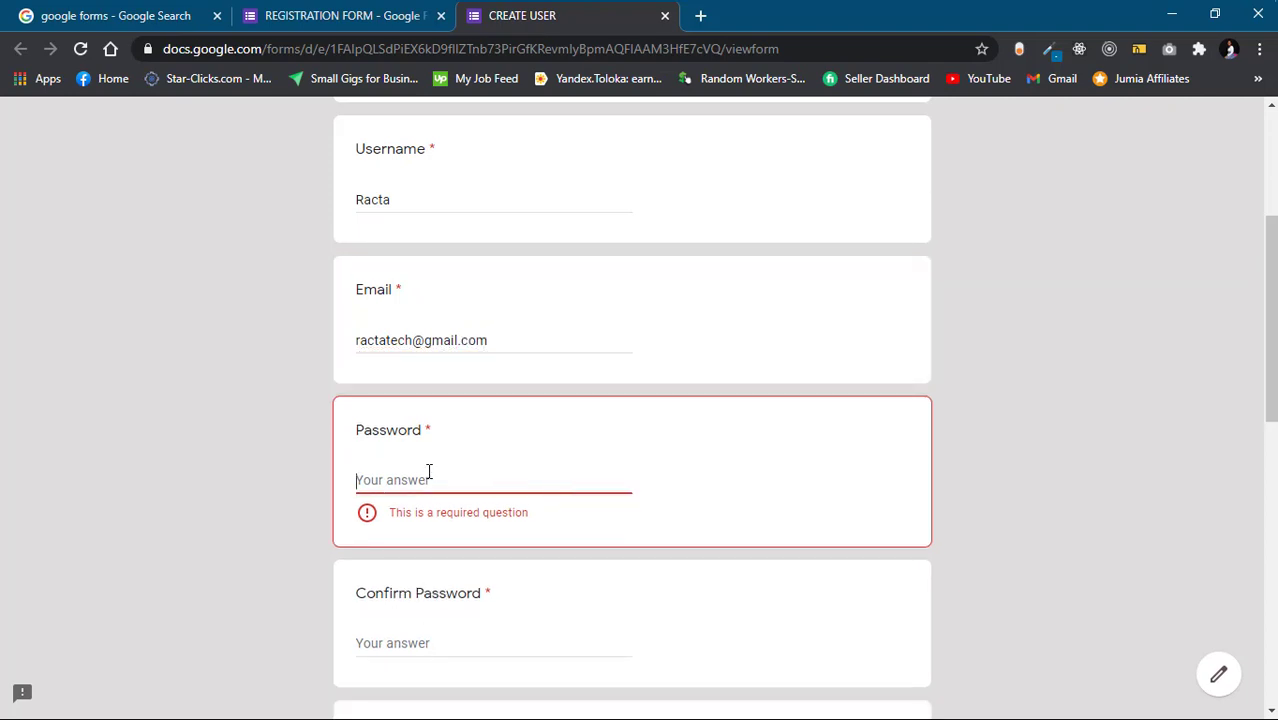
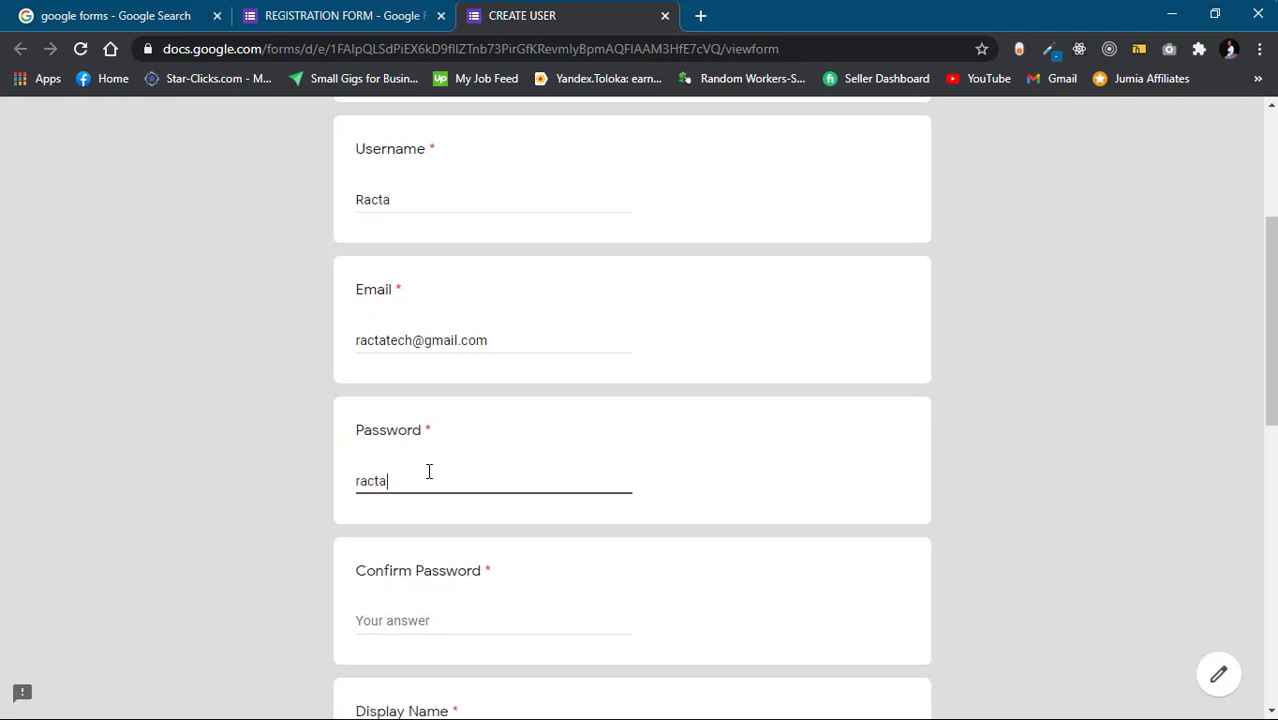
# Fill in test answers for Confirm Password, Display Name, Name, Nickname and Website
pyautogui.scroll(-2, 445, 466)
pyautogui.click(431, 497)
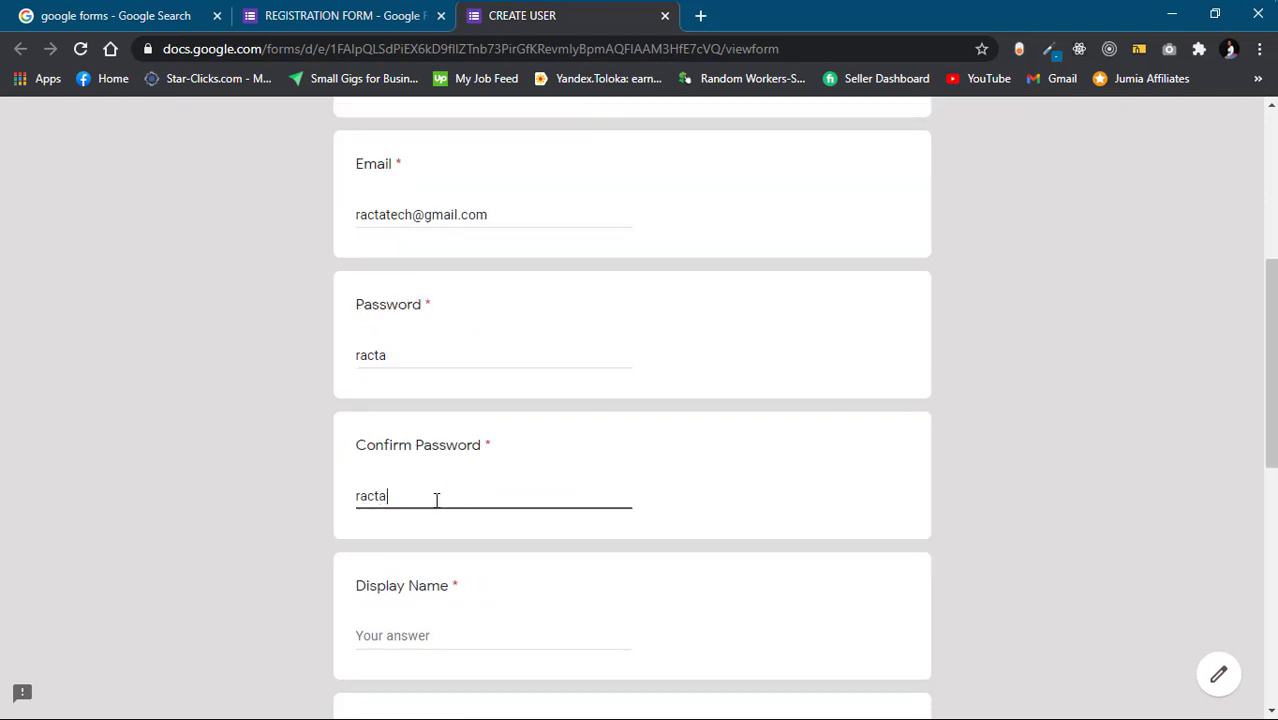
pyautogui.scroll(-2, 436, 500)
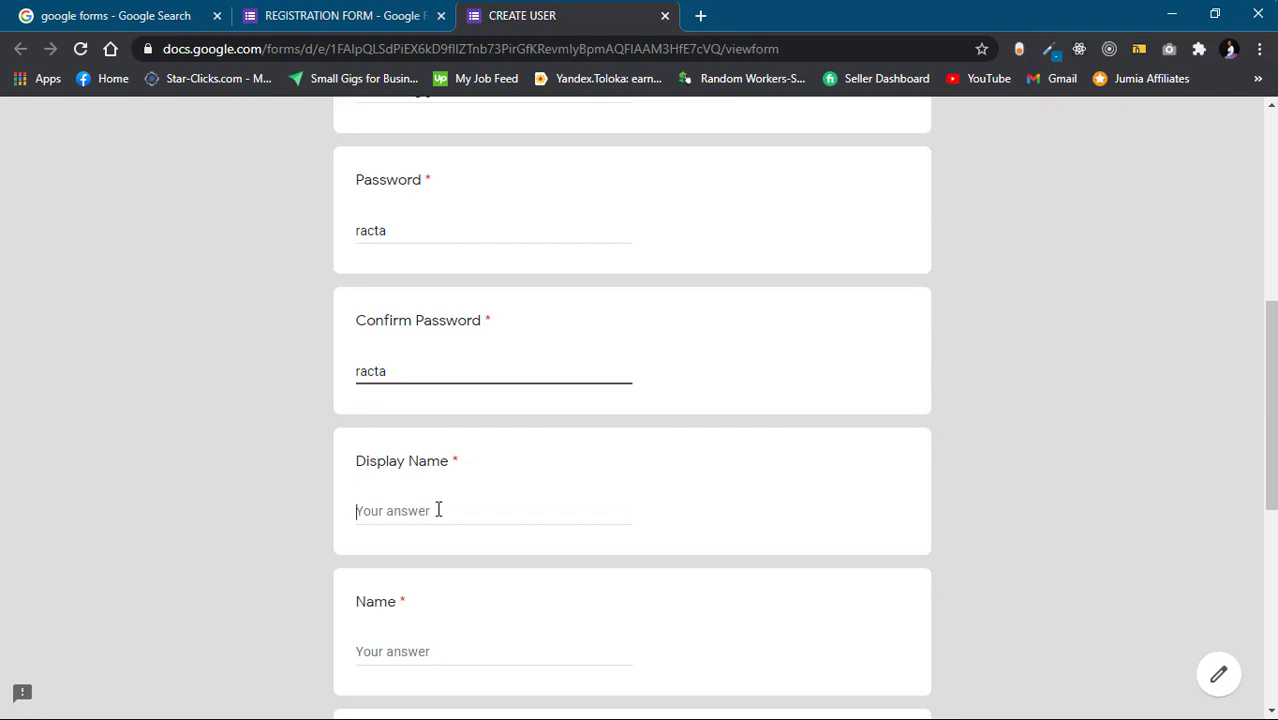
pyautogui.click(438, 509)
pyautogui.write('Racta')
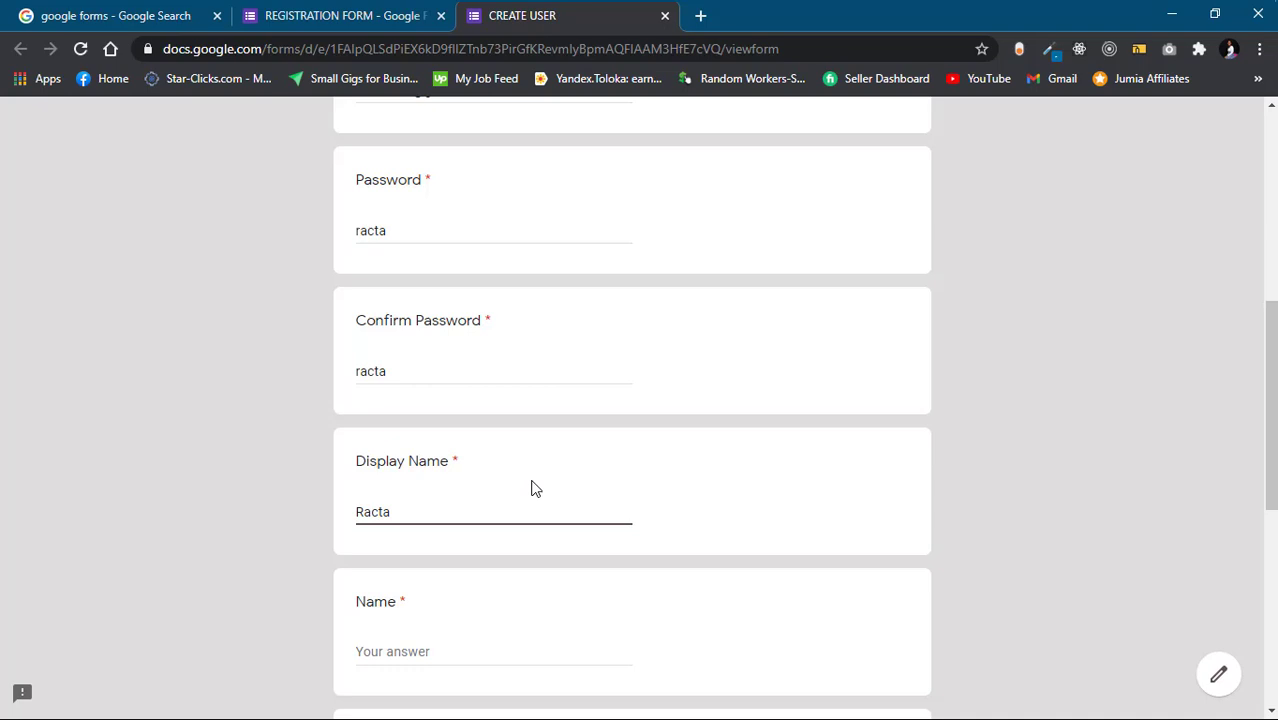
pyautogui.scroll(-3, 531, 488)
pyautogui.click(410, 462)
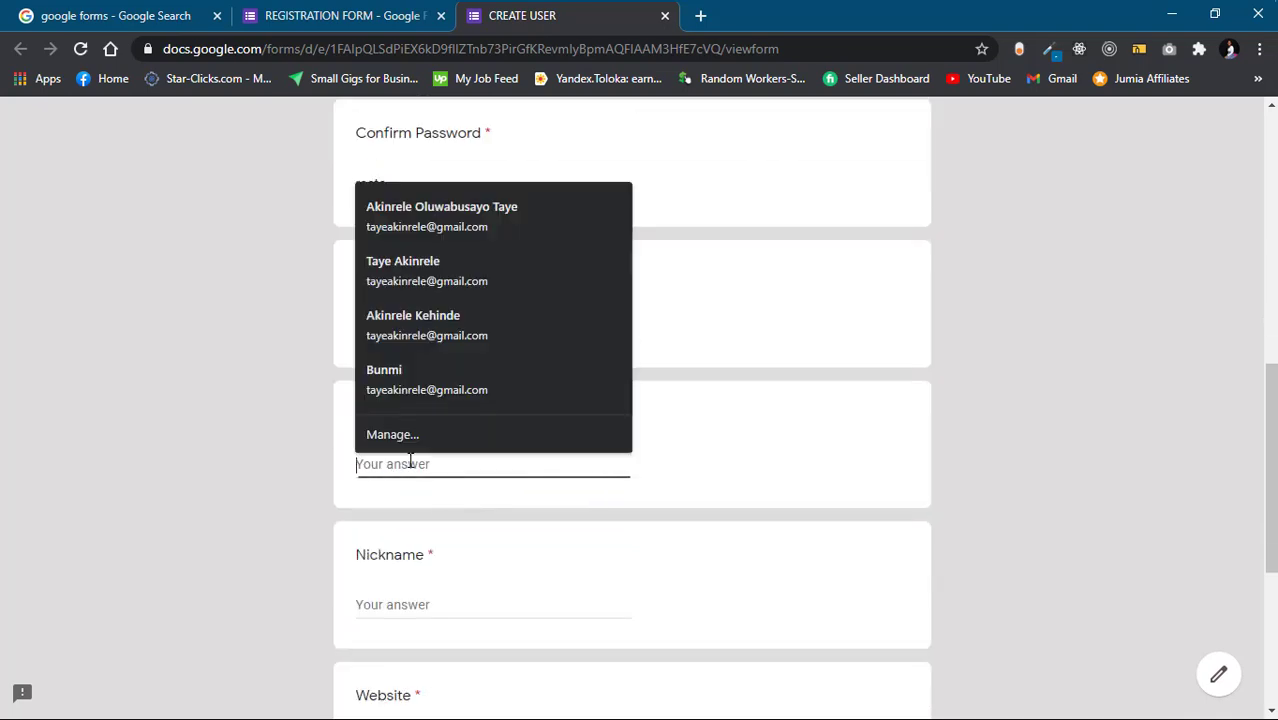
pyautogui.write('Racta Tech')
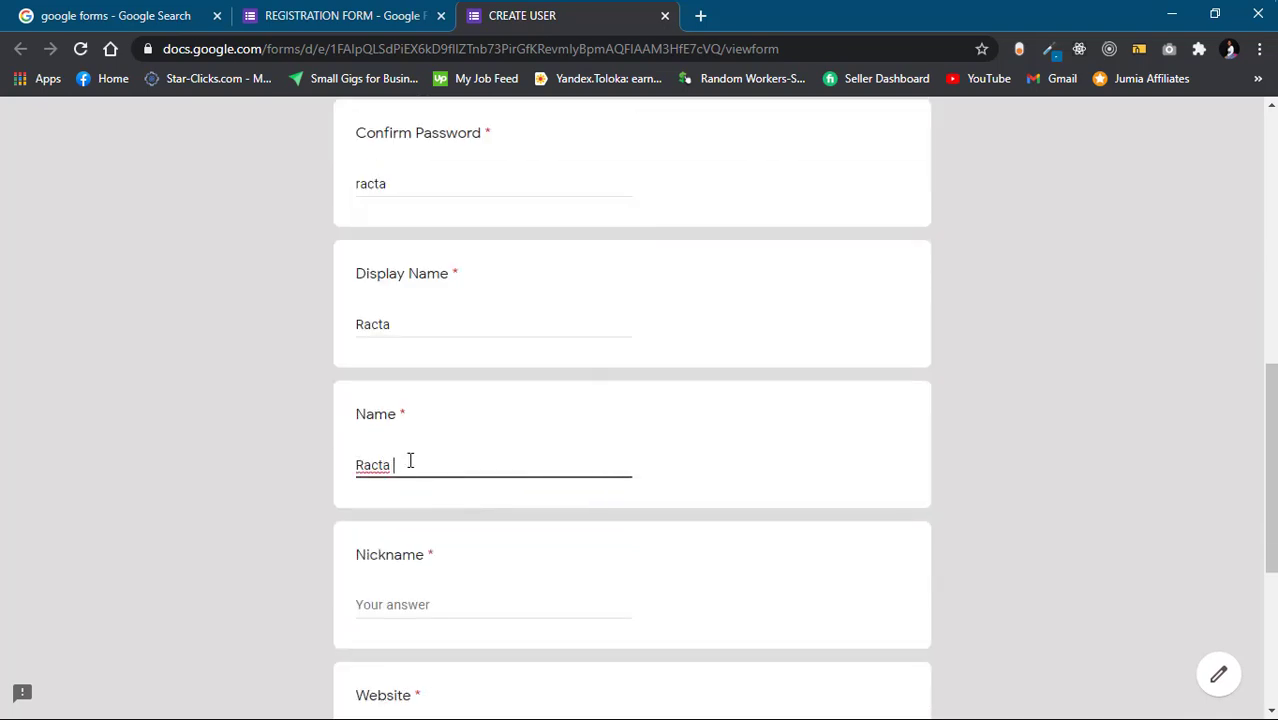
pyautogui.click(427, 603)
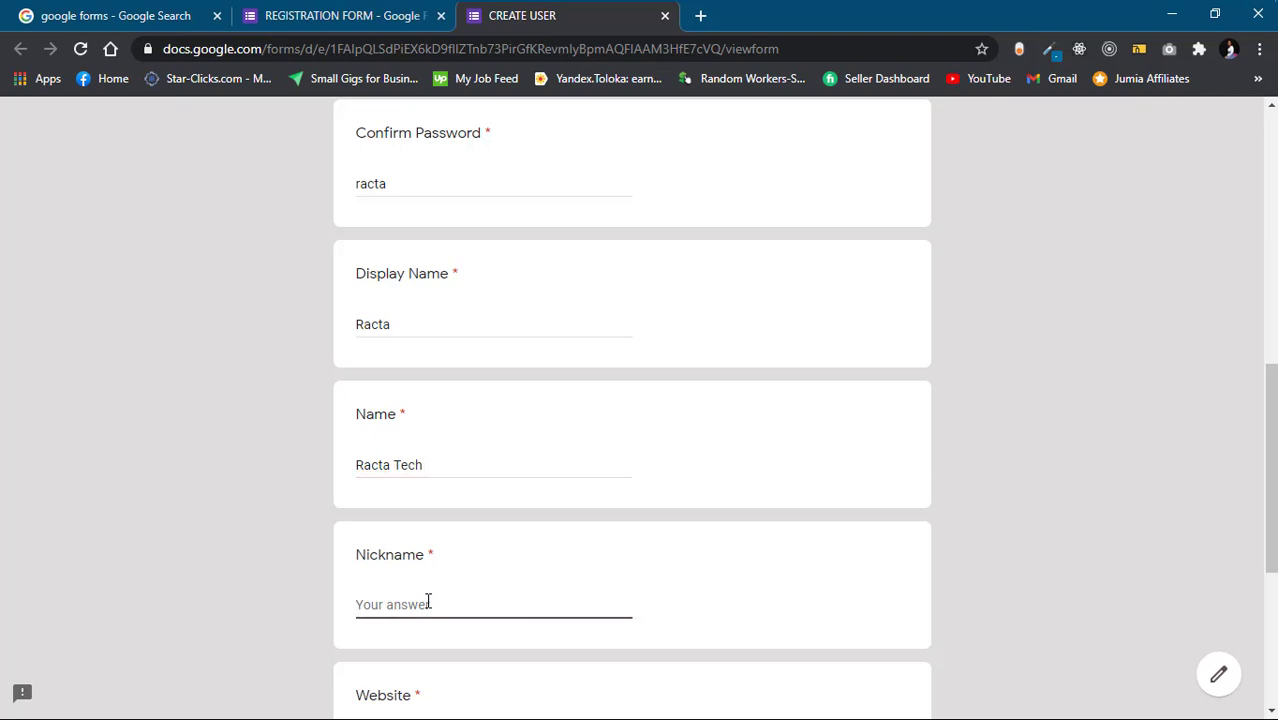
pyautogui.write('ractech')
pyautogui.scroll(-2, 476, 581)
pyautogui.click(474, 566)
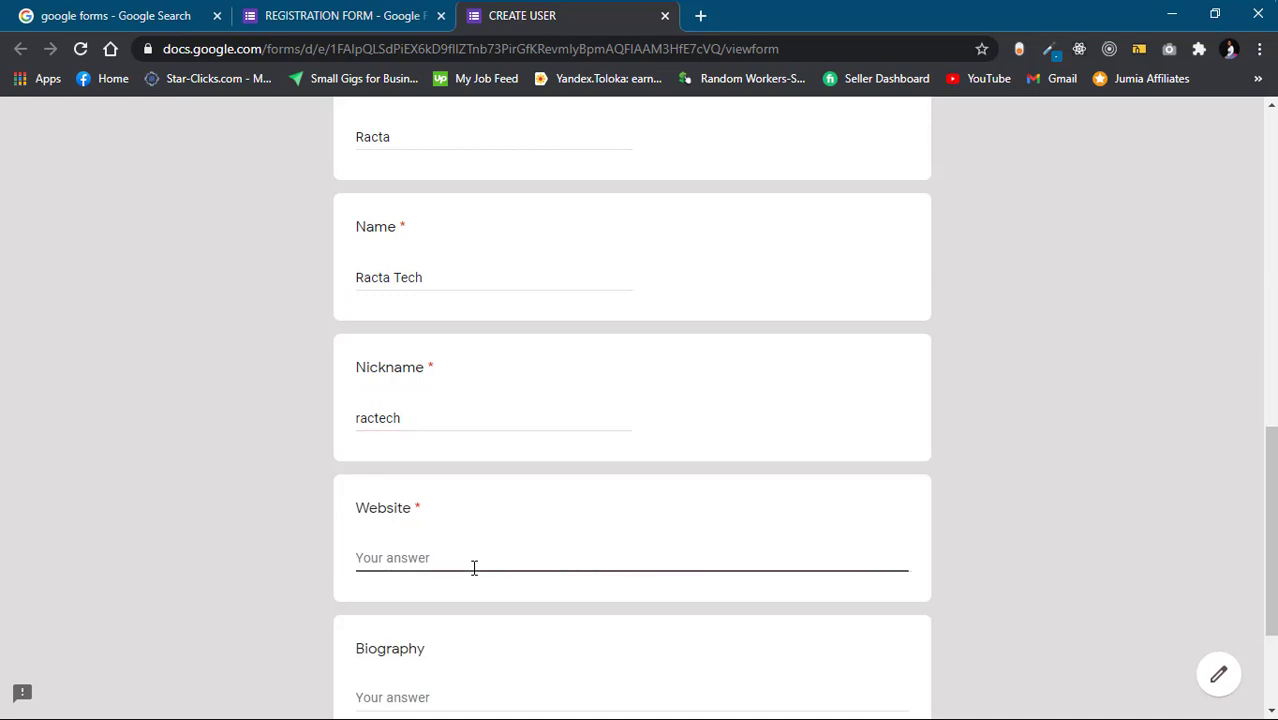
pyautogui.write('racta')
pyautogui.write('.com')
pyautogui.write('https')
pyautogui.write('://ww')
pyautogui.write('w')
# Trim the Website answer to test its URL validation, then undo back to the full URL
pyautogui.scroll(-1, 451, 631)
pyautogui.click(450, 626)
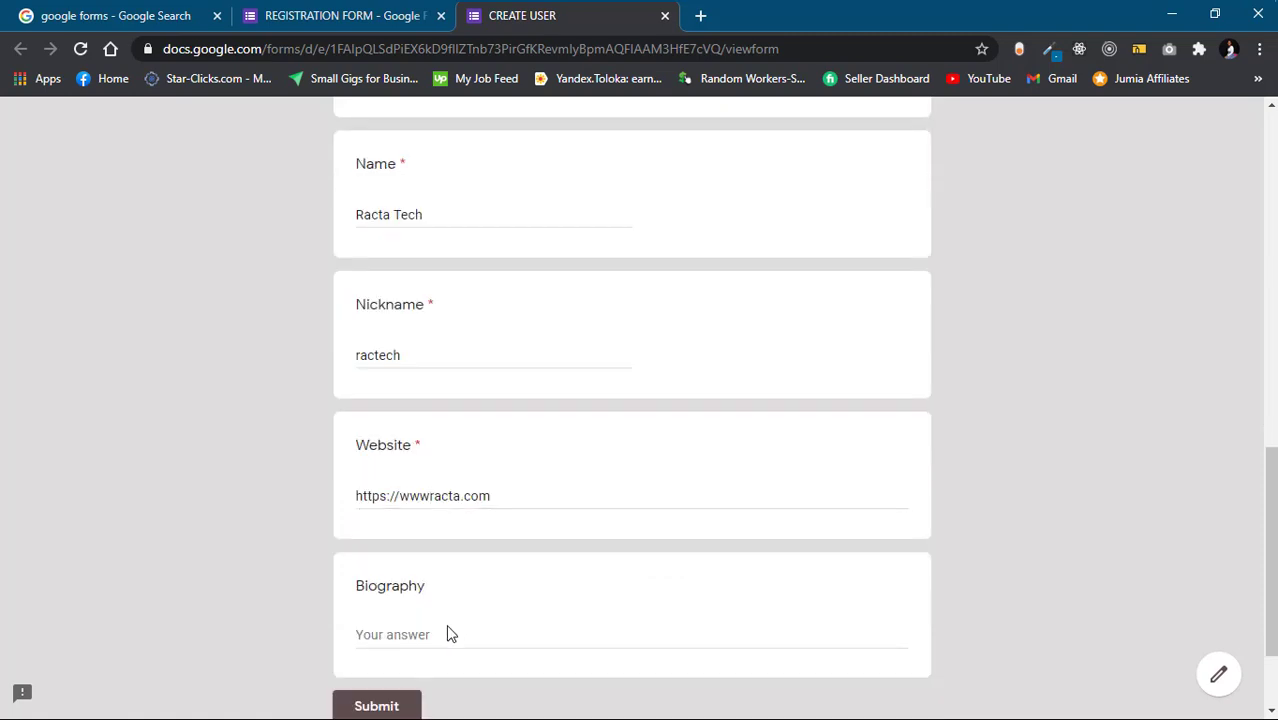
pyautogui.click(431, 496)
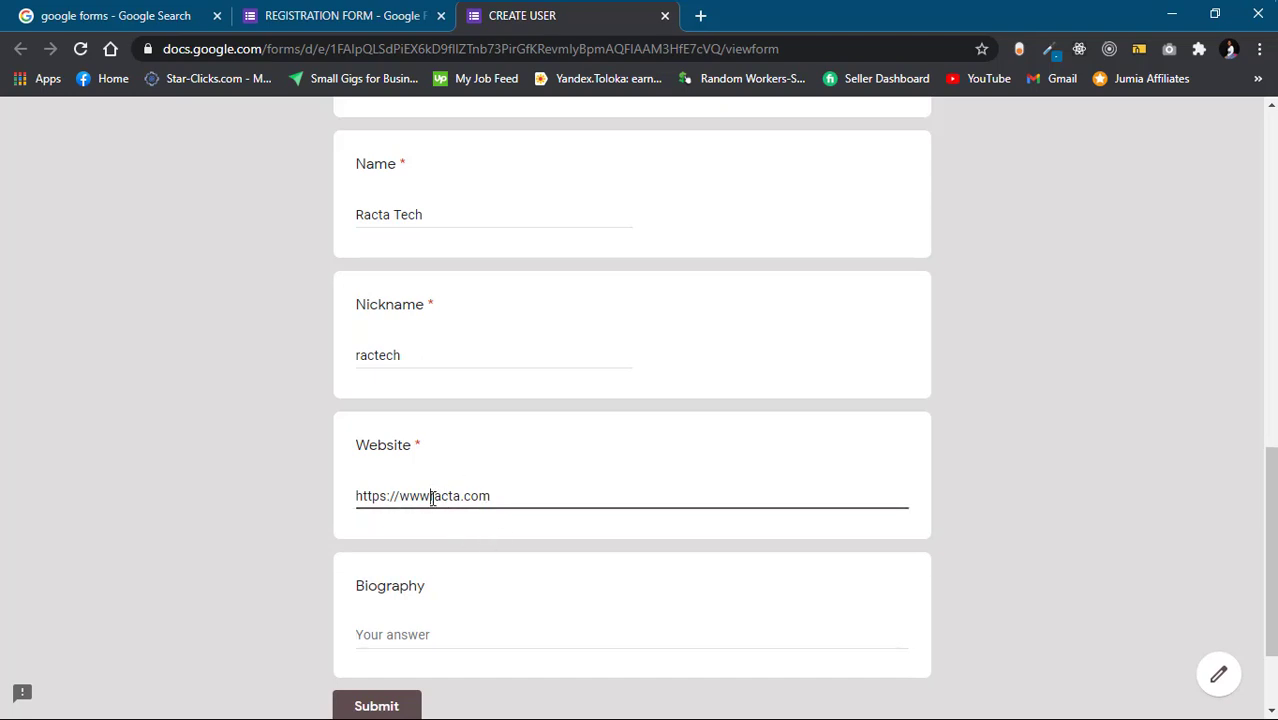
pyautogui.moveTo(400, 497); pyautogui.dragTo(311, 507)
pyautogui.press('BackSpace')
pyautogui.moveTo(452, 496); pyautogui.dragTo(421, 496)
pyautogui.press('BackSpace')
pyautogui.click(390, 633)
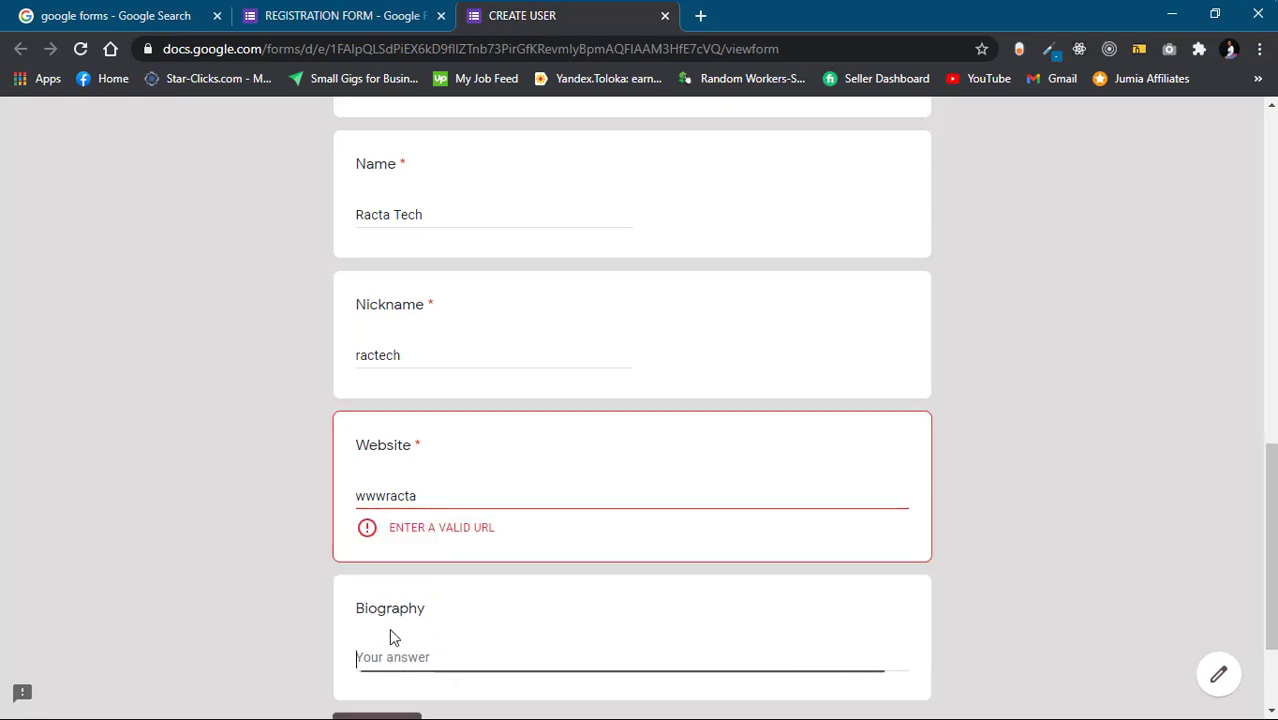
pyautogui.click(418, 497)
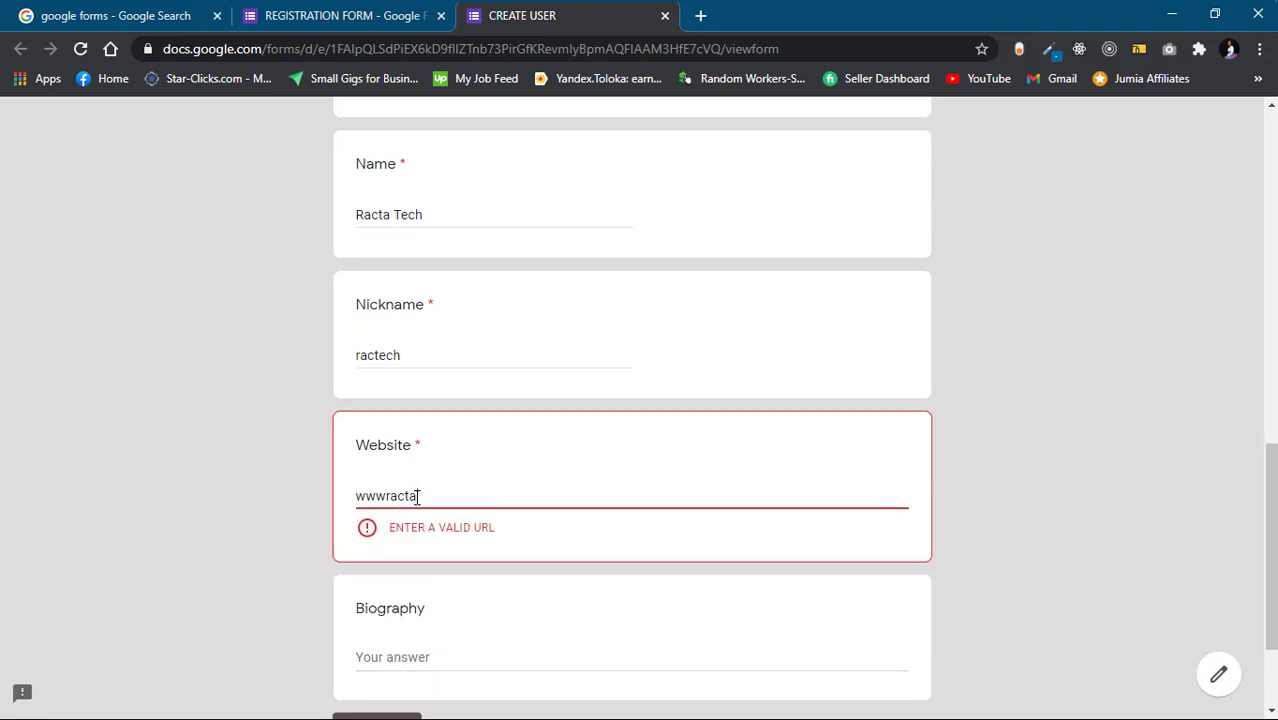
pyautogui.hotkey('ctrl', 'z')
pyautogui.hotkey('ctrl', 'z')
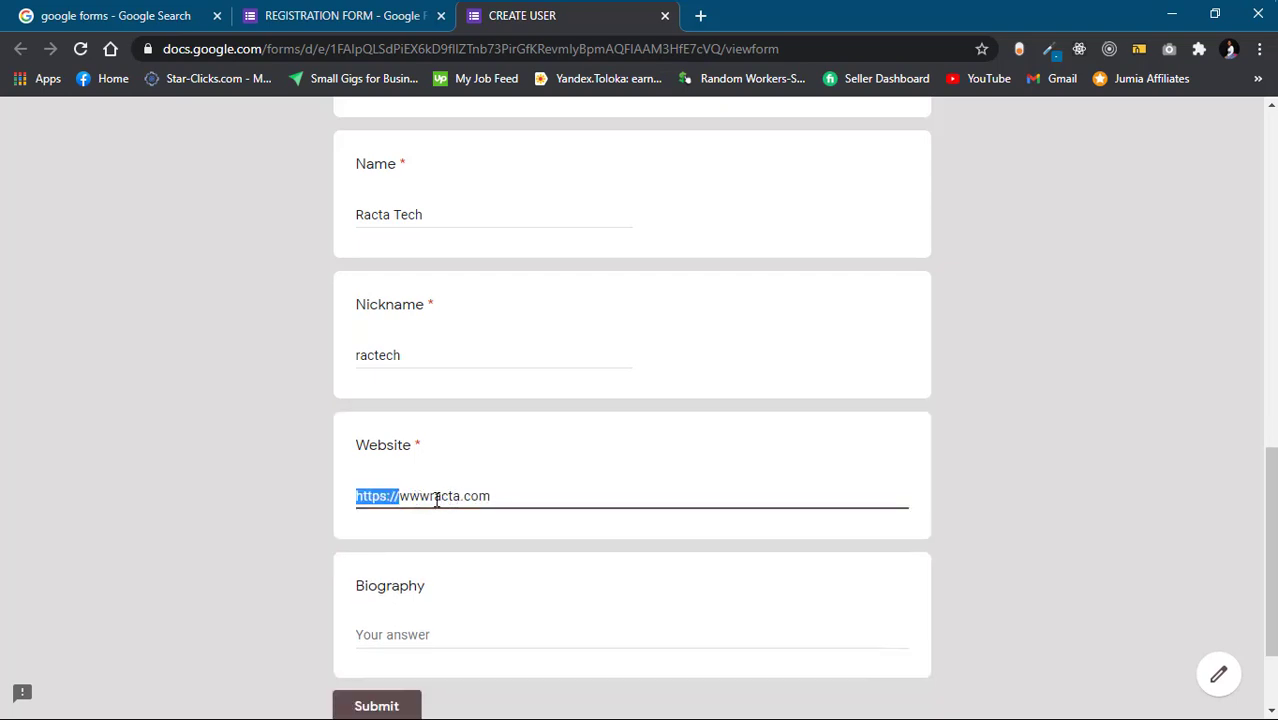
pyautogui.click(432, 500)
pyautogui.write('.')
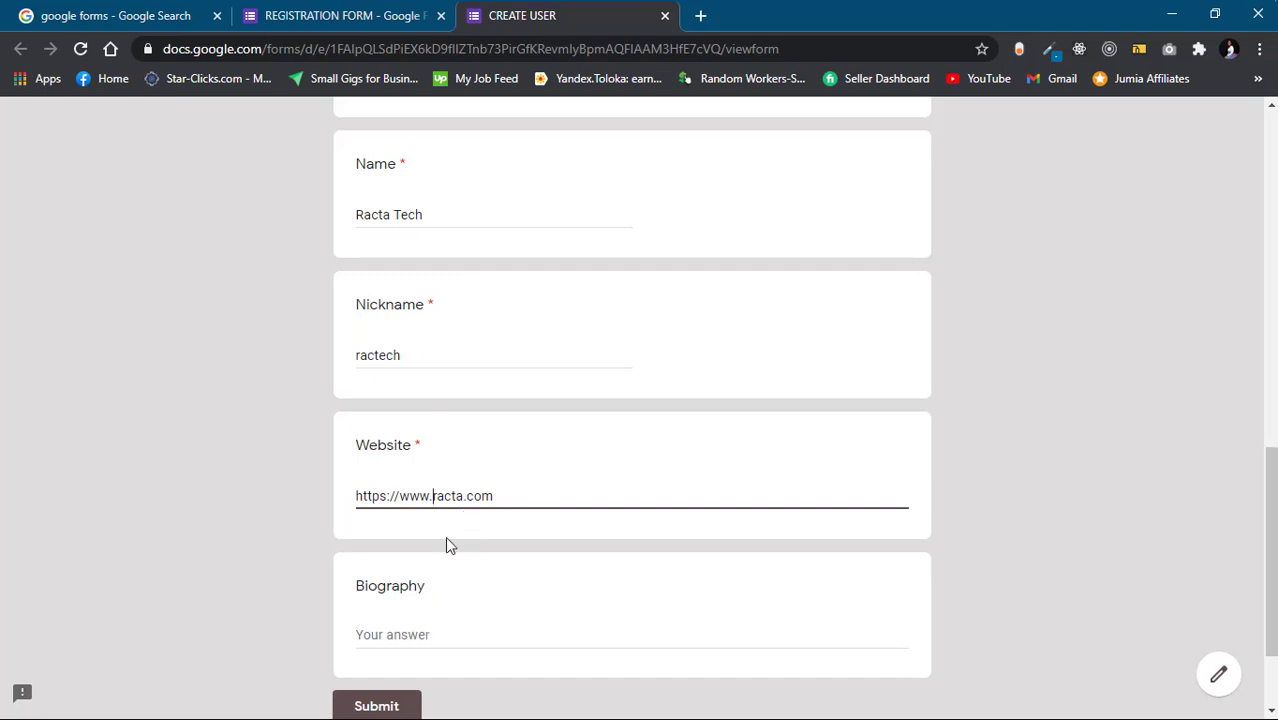
pyautogui.click(434, 632)
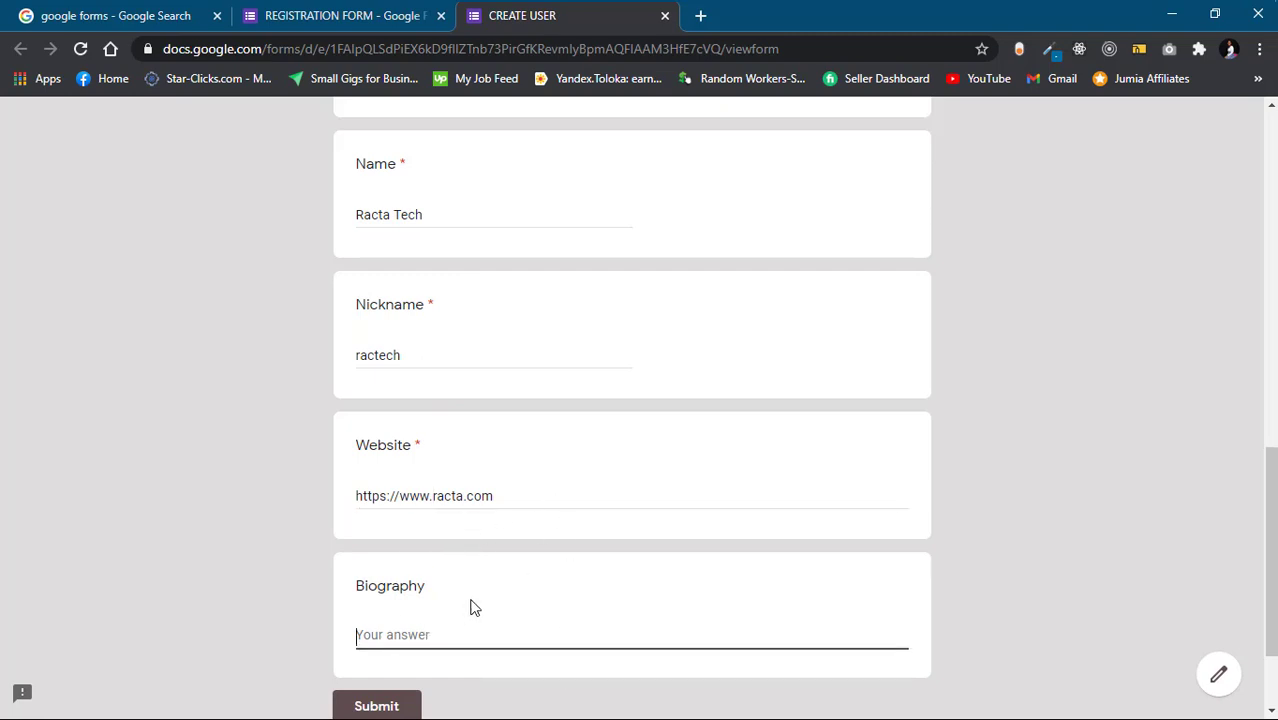
pyautogui.scroll(-2, 474, 607)
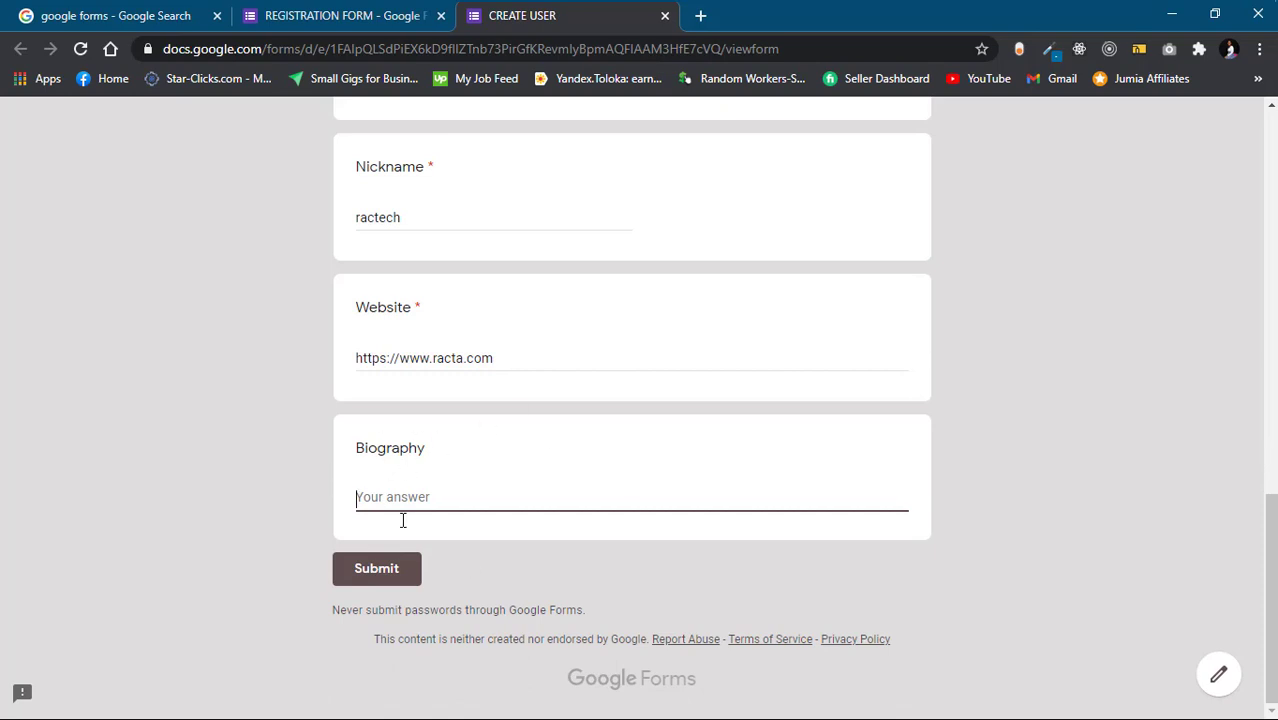
pyautogui.click(407, 575)
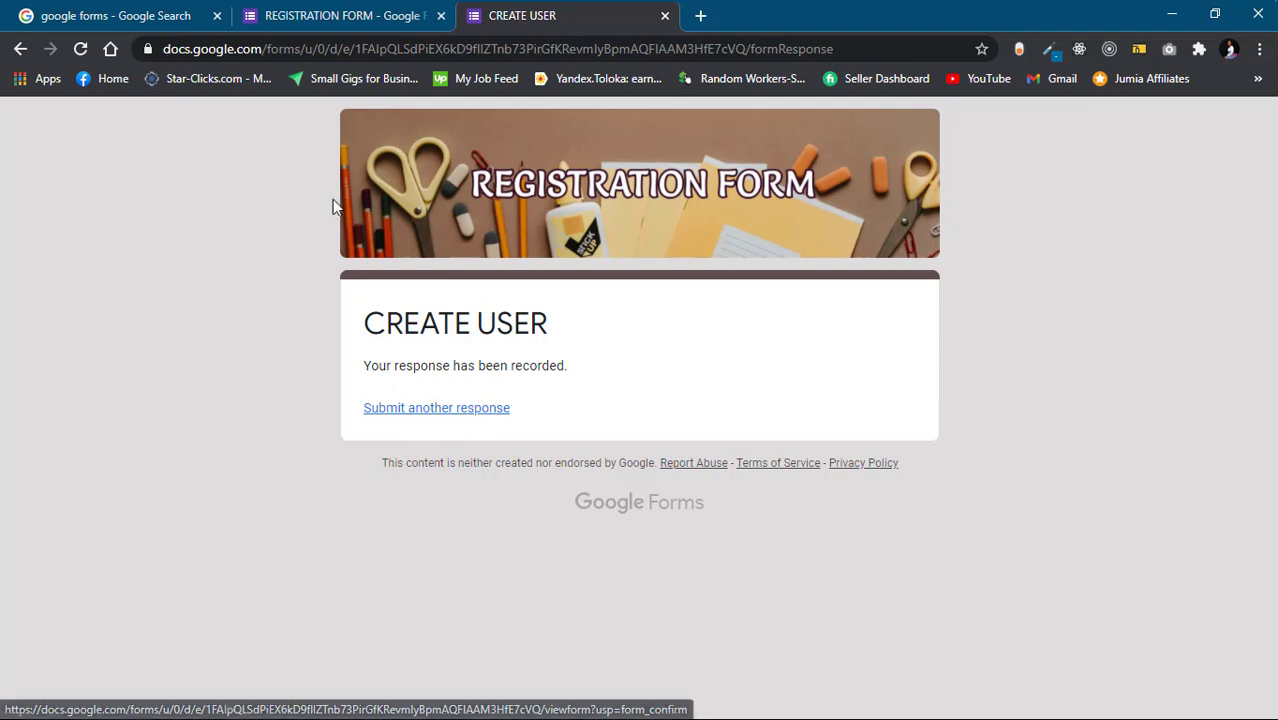
pyautogui.click(368, 22)
# Review the one recorded response under Responses and open the spreadsheet destination dialog
pyautogui.click(690, 186)
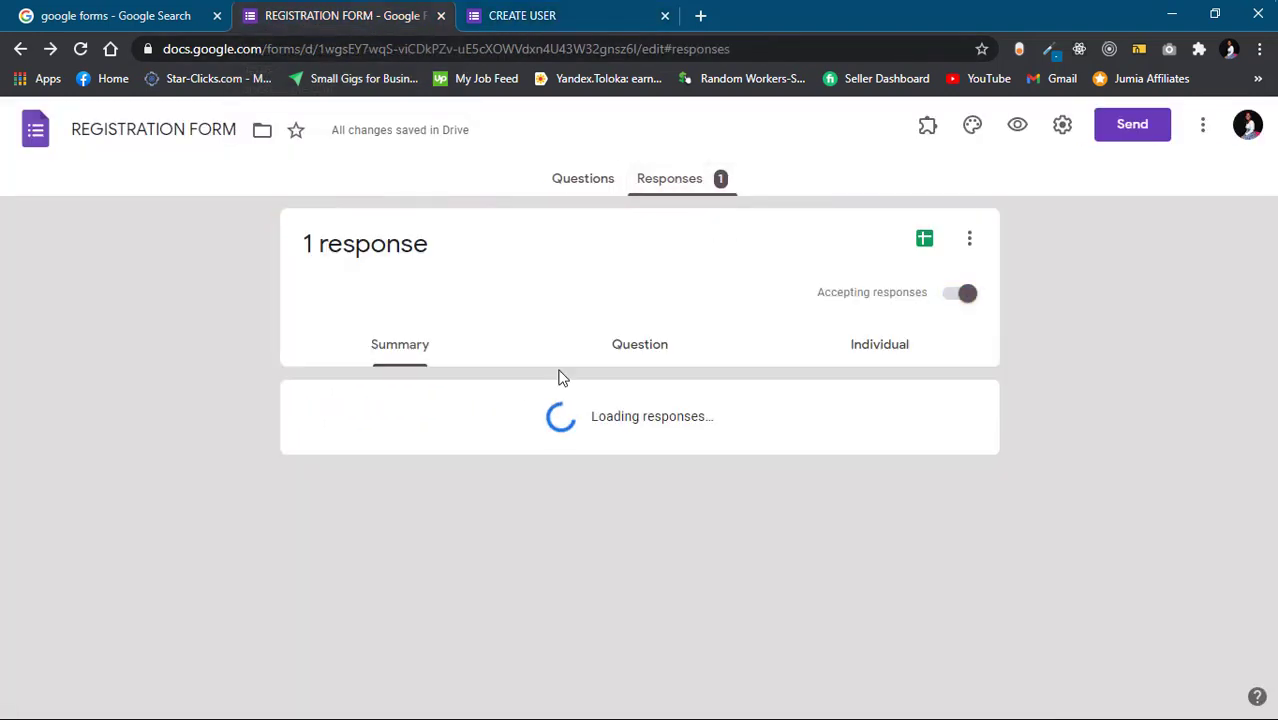
pyautogui.scroll(-10, 414, 494)
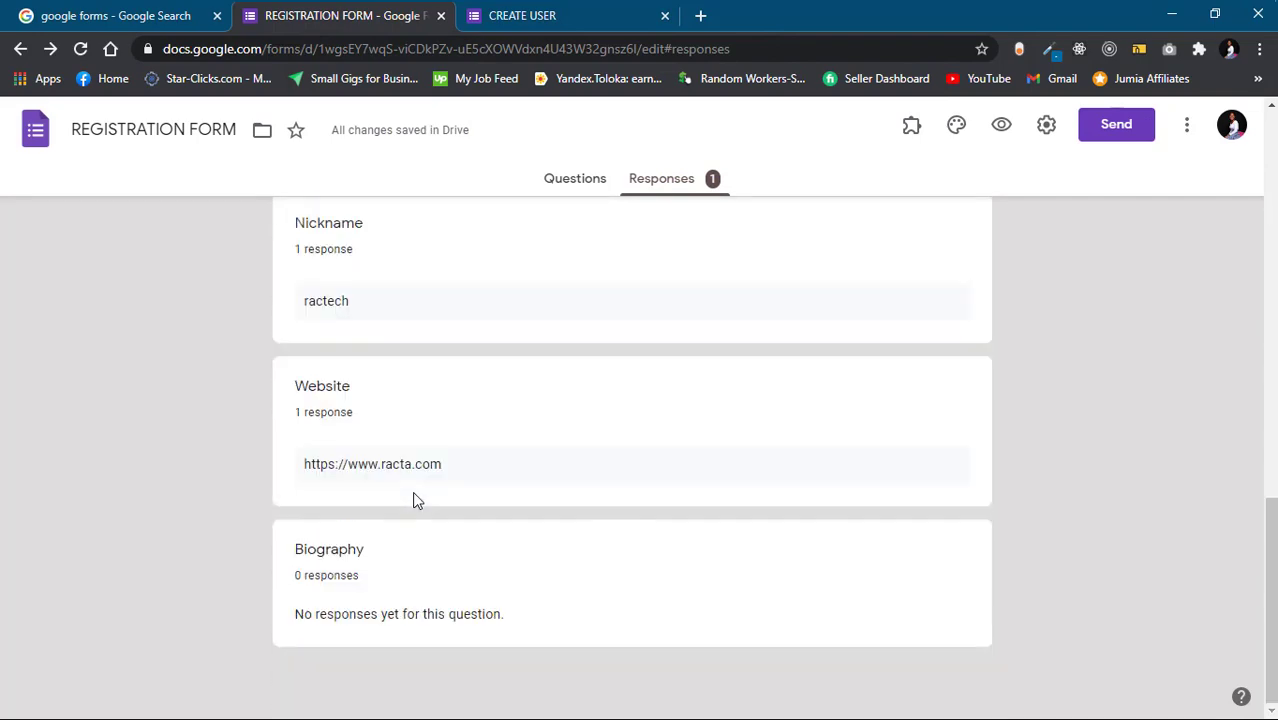
pyautogui.scroll(10, 412, 495)
pyautogui.click(574, 182)
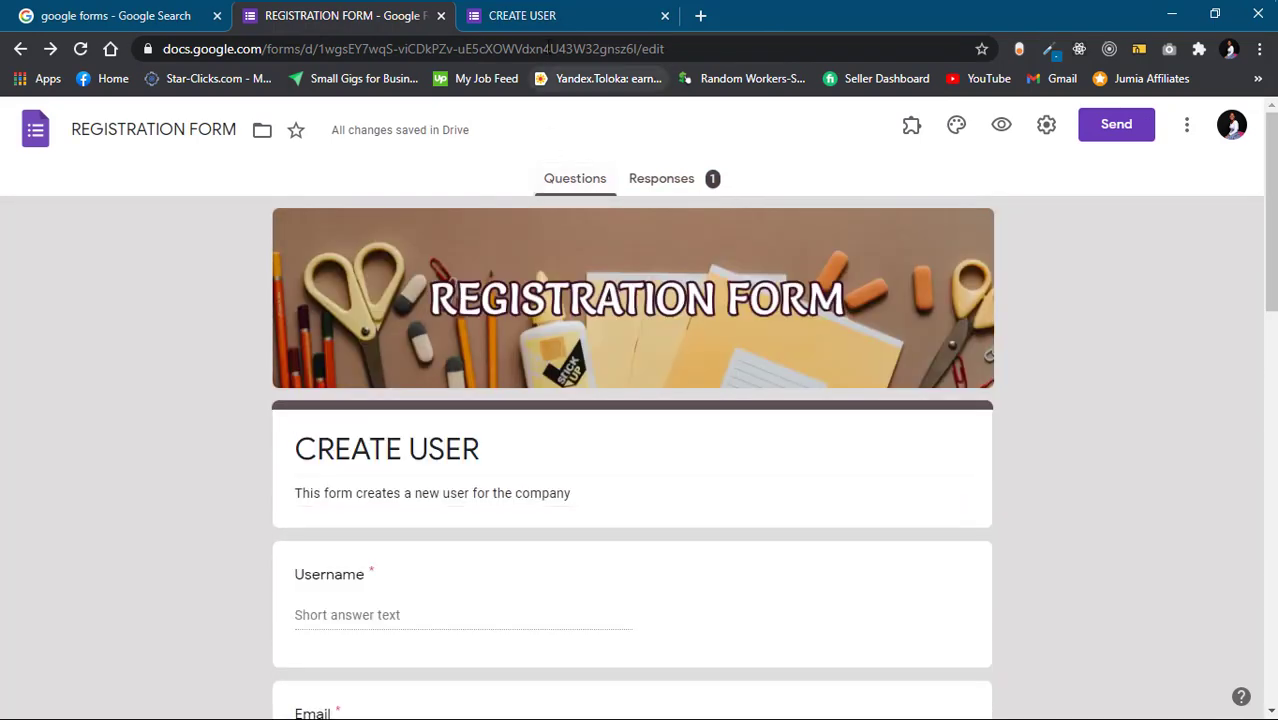
pyautogui.click(553, 28)
pyautogui.click(295, 20)
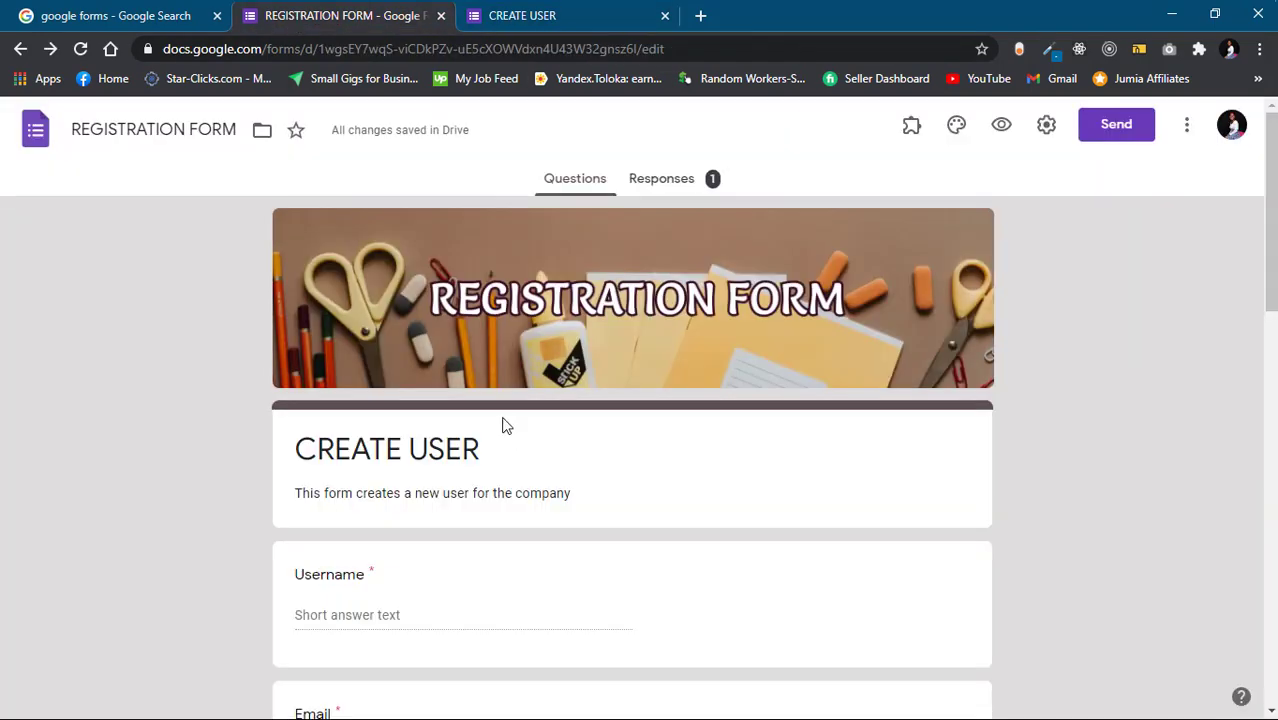
pyautogui.click(645, 200)
pyautogui.scroll(-7, 585, 446)
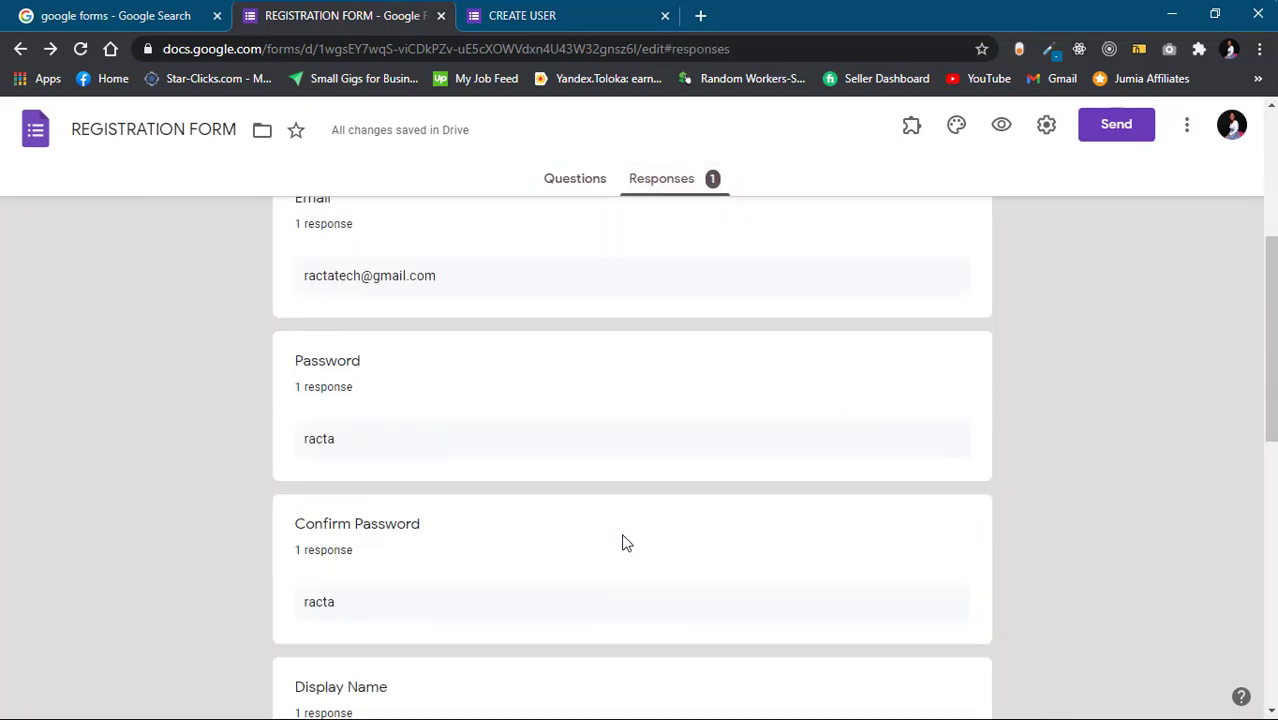
pyautogui.scroll(8, 621, 542)
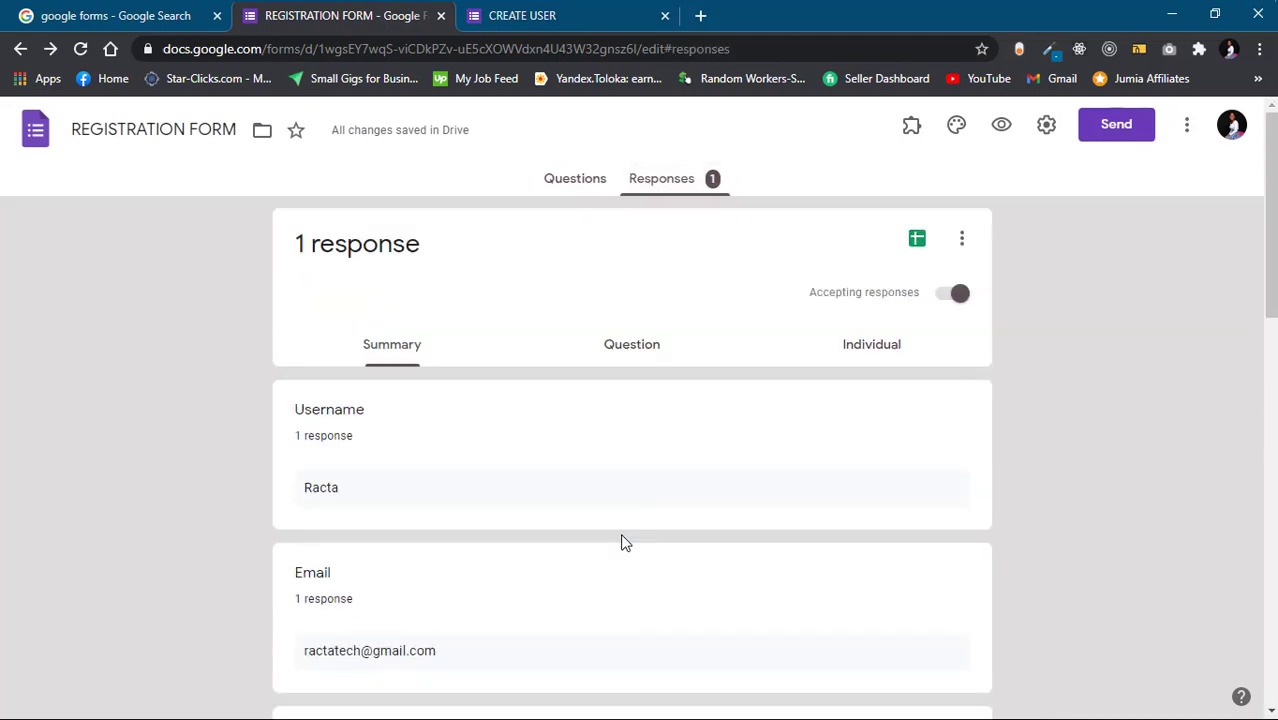
pyautogui.rightClick(917, 247)
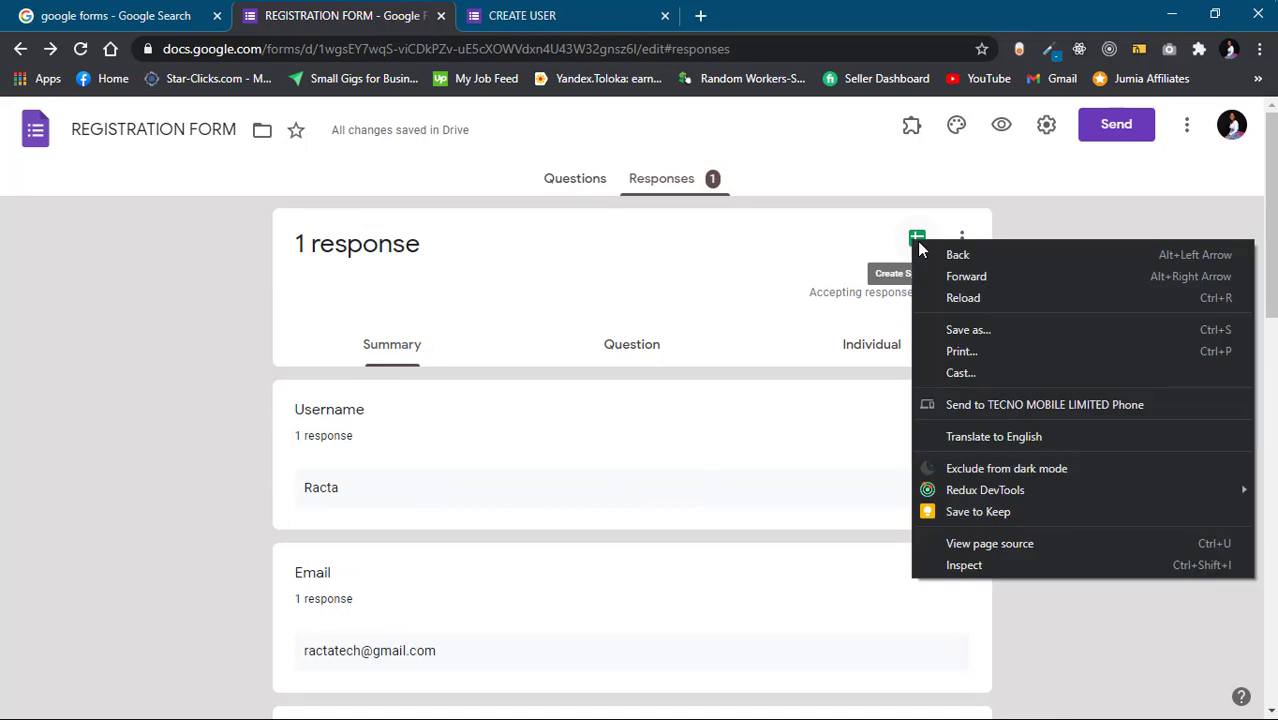
pyautogui.click(907, 242)
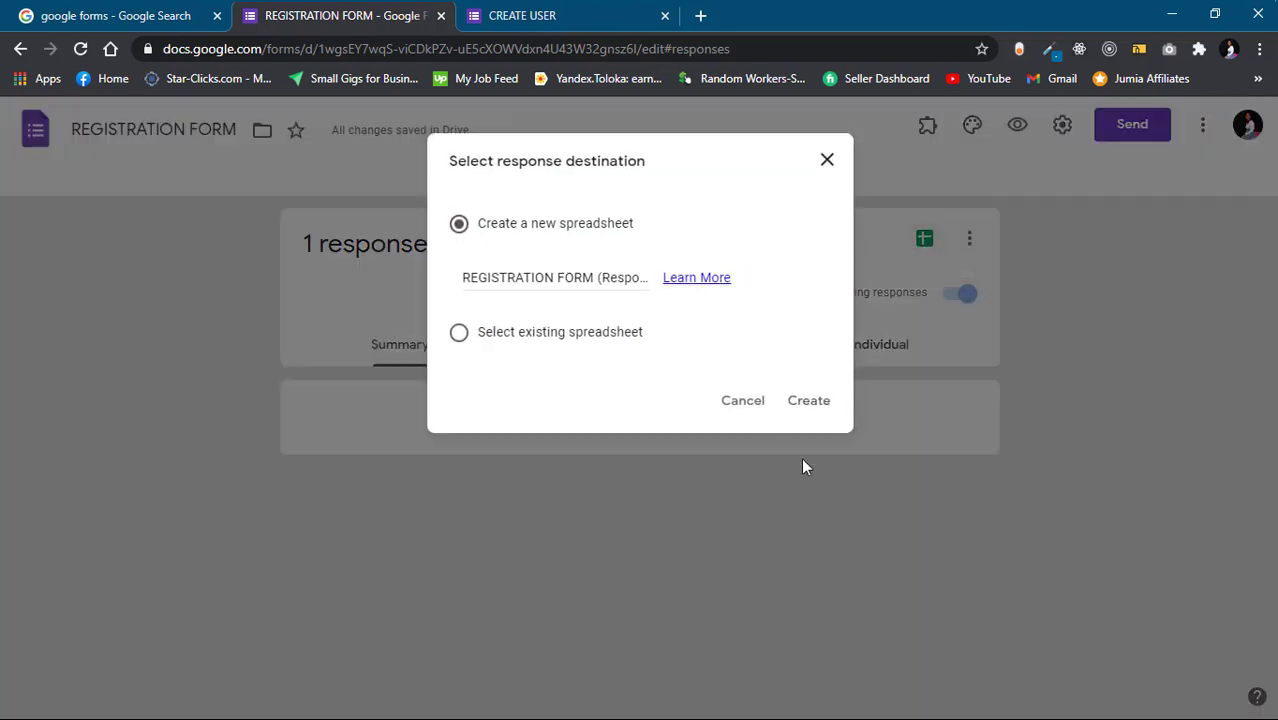
# Create the linked REGISTRATION FORM (Responses) spreadsheet, then return to the form's Questions view
pyautogui.click(812, 408)
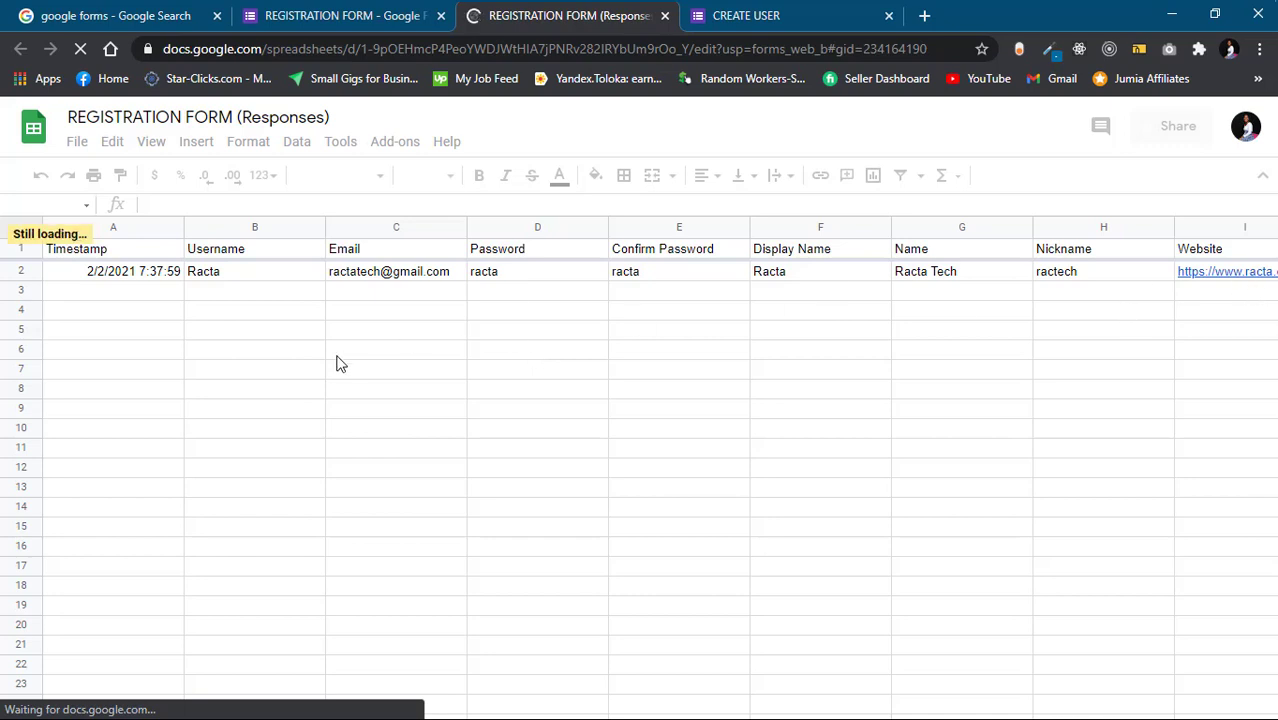
pyautogui.click(369, 16)
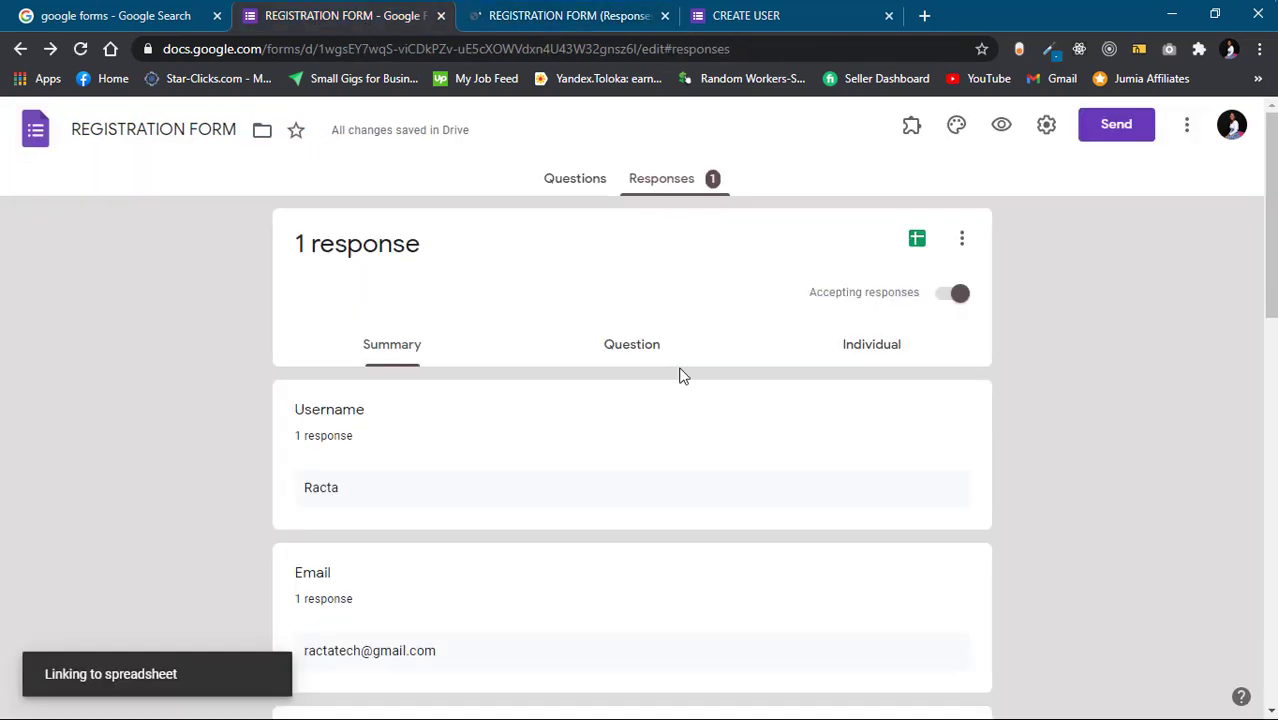
pyautogui.click(582, 192)
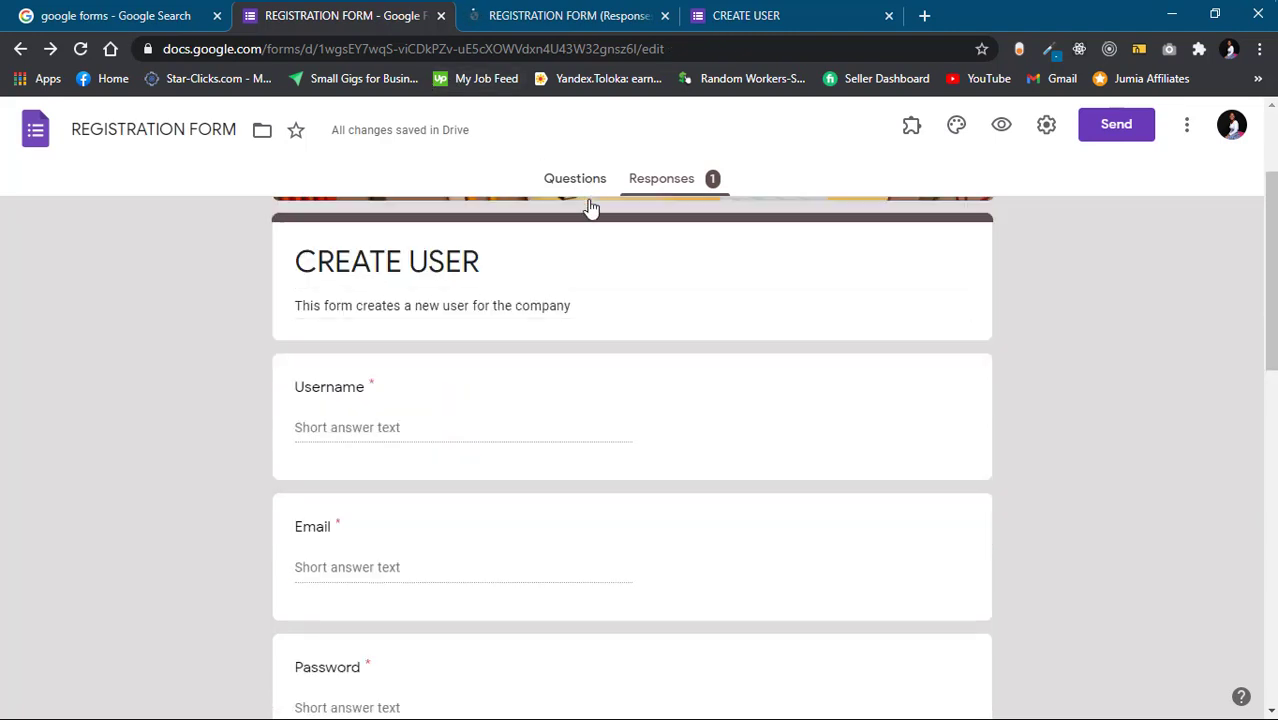
# In Presentation settings, hide the 'submit another response' link and show a progress bar
pyautogui.click(1046, 128)
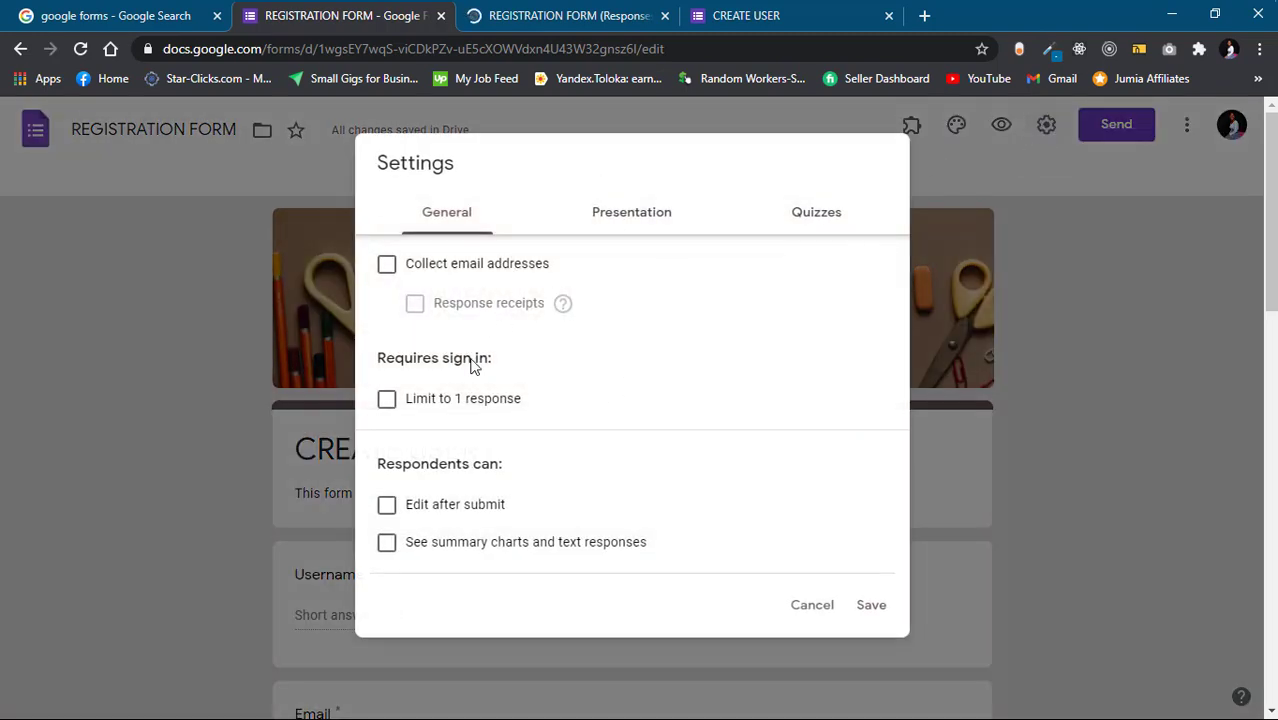
pyautogui.scroll(-2, 463, 550)
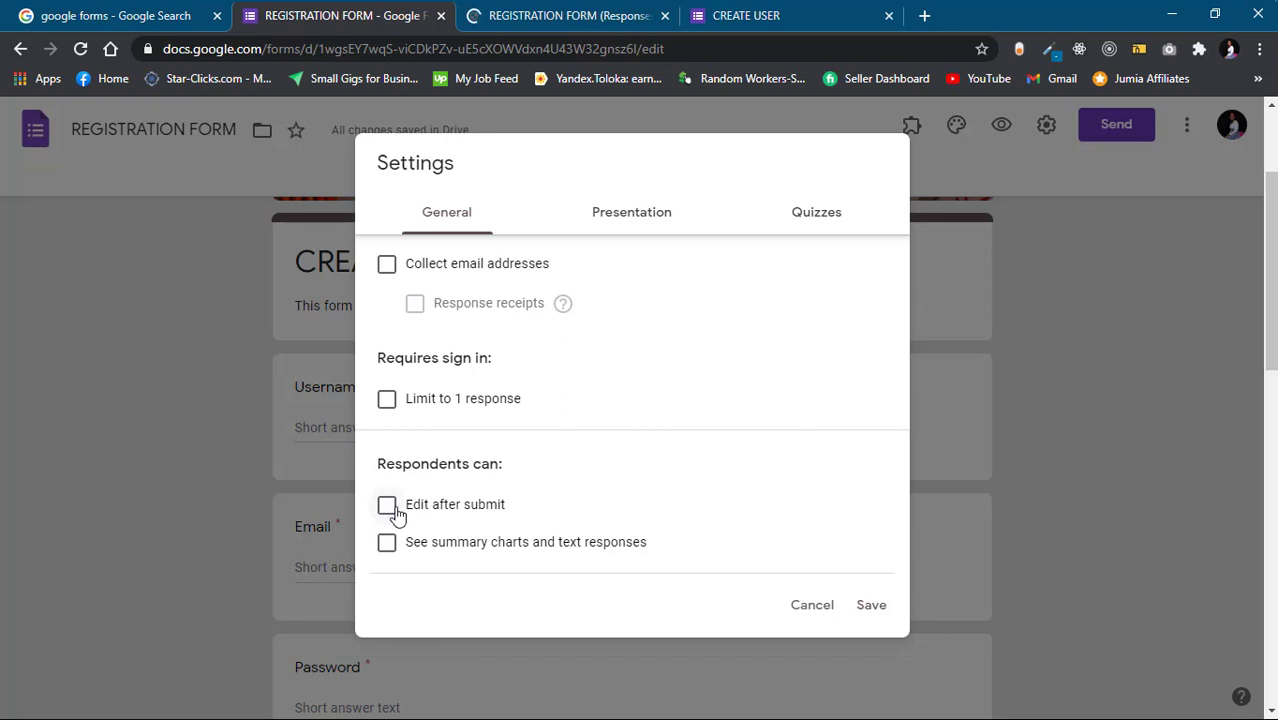
pyautogui.click(641, 215)
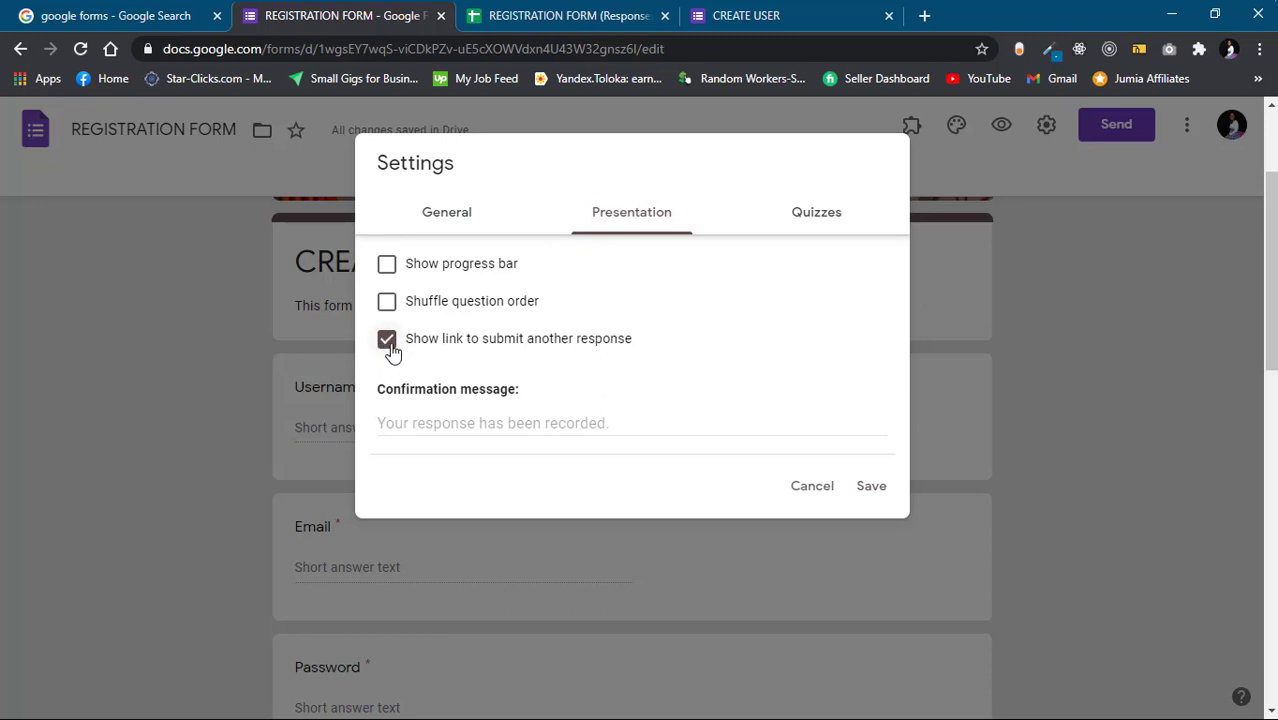
pyautogui.click(387, 340)
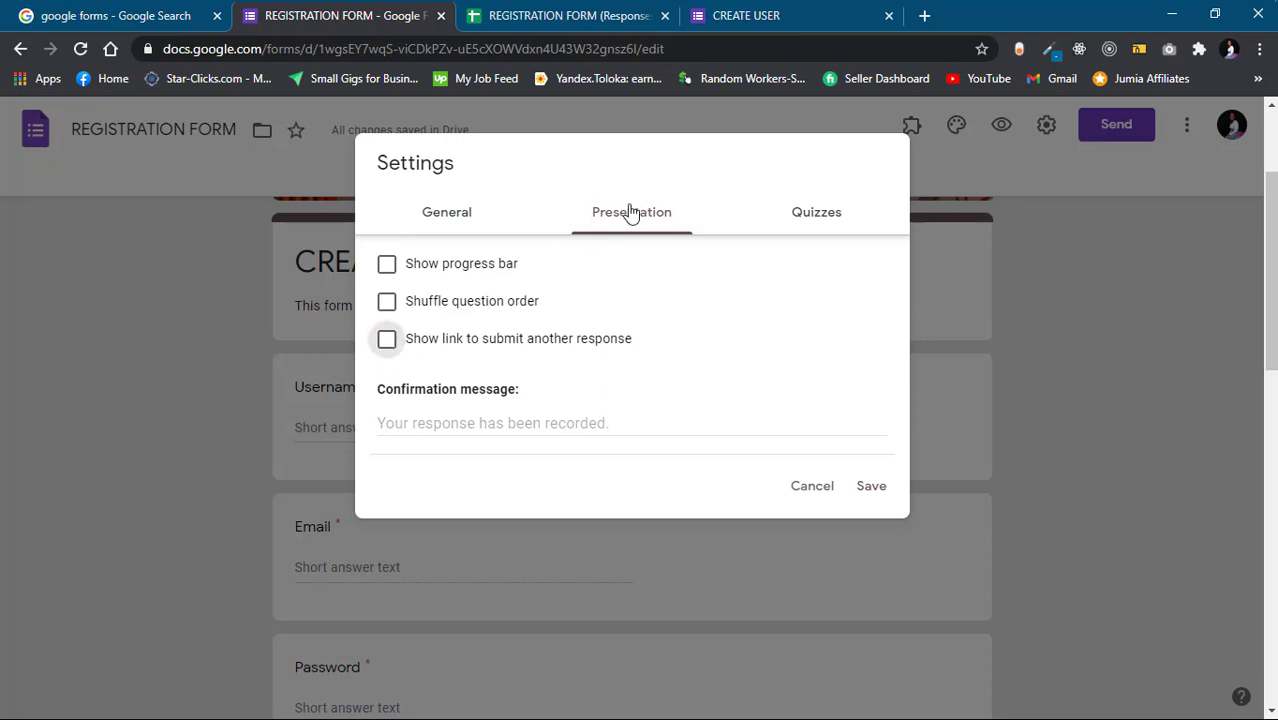
pyautogui.click(743, 24)
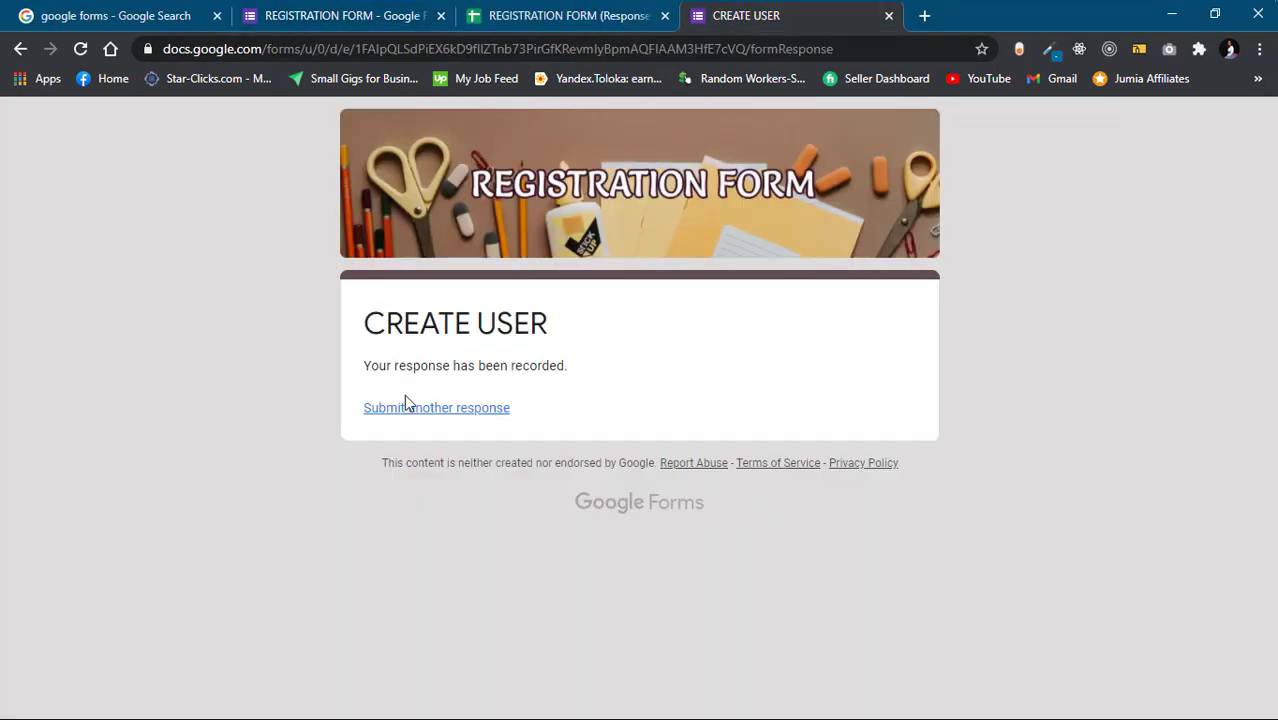
pyautogui.click(388, 36)
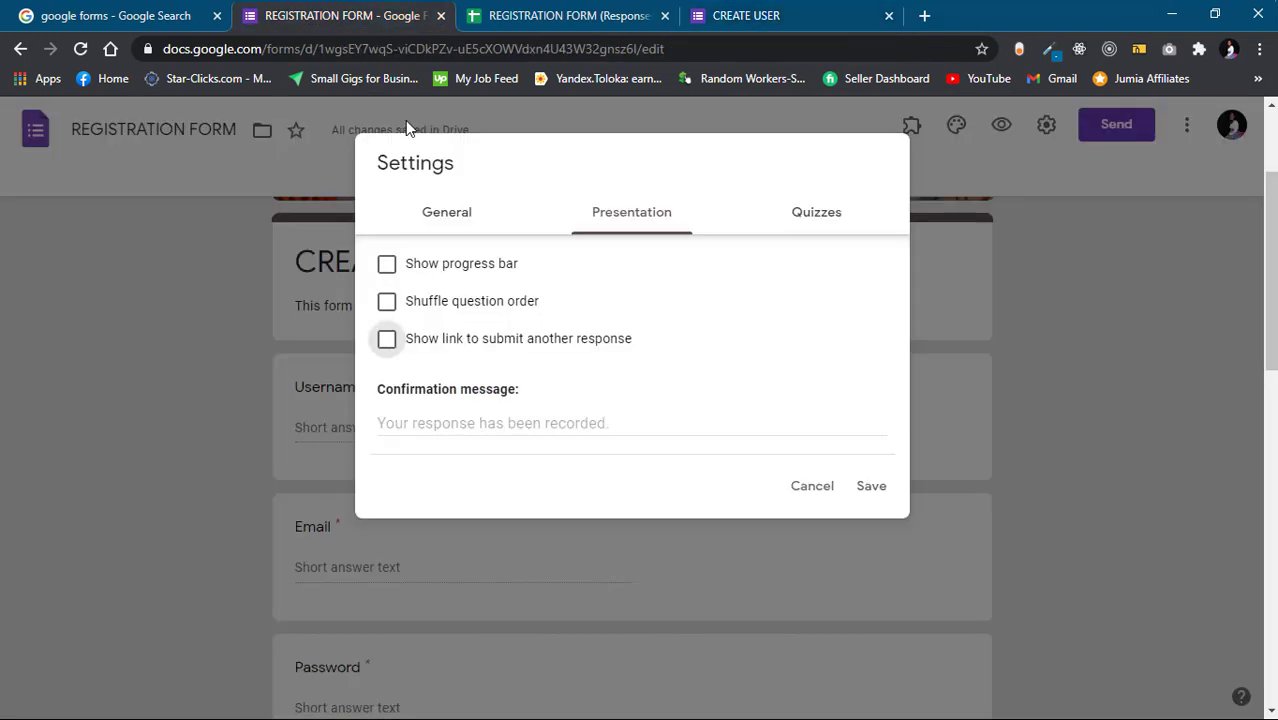
pyautogui.click(389, 266)
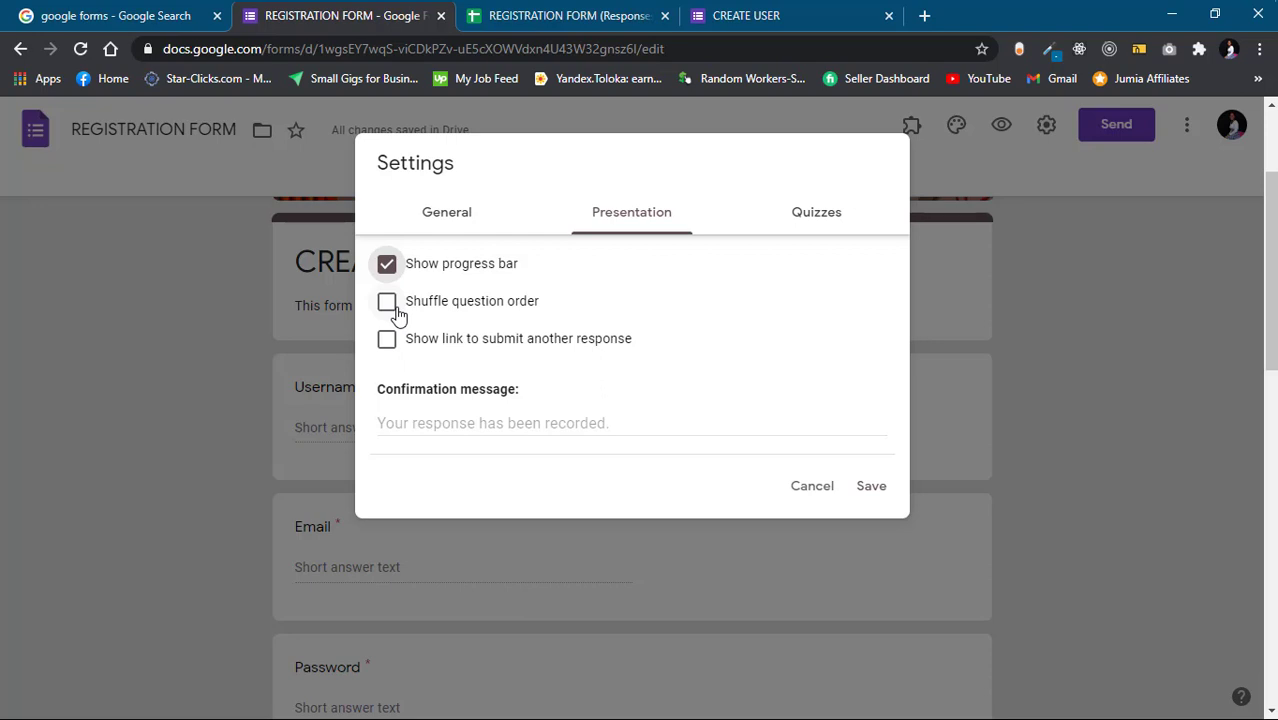
pyautogui.click(472, 423)
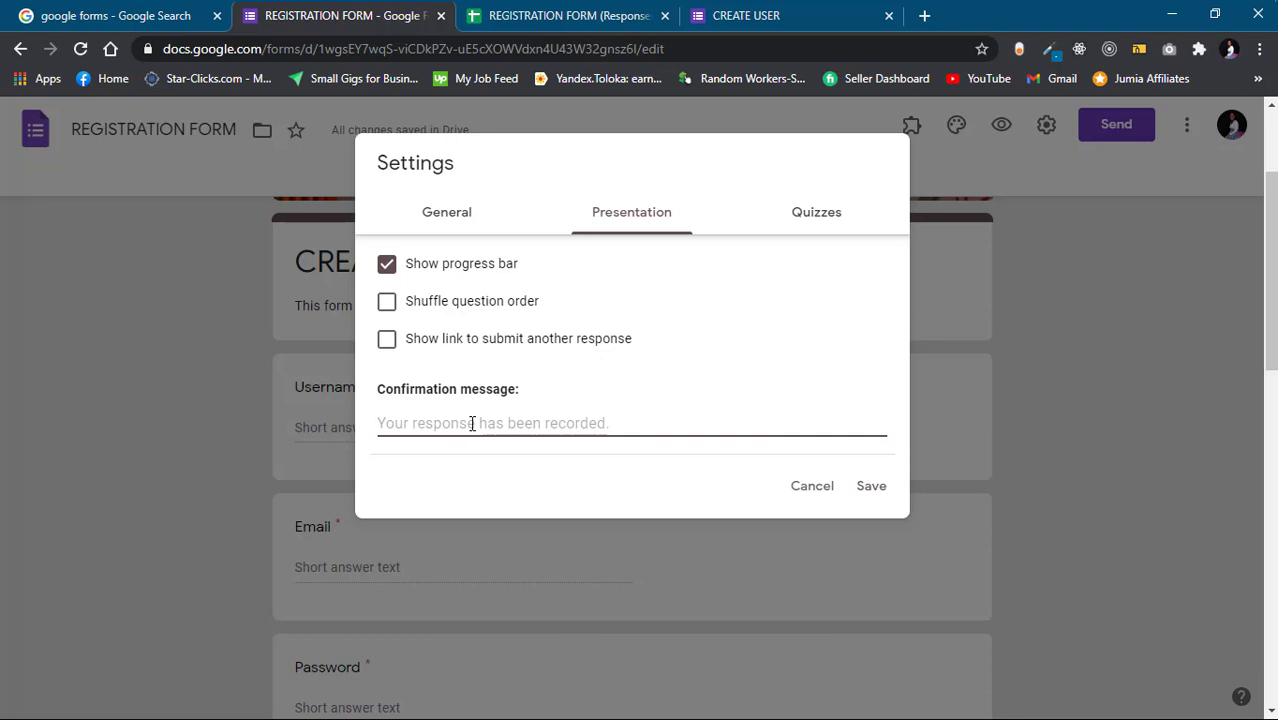
pyautogui.click(797, 27)
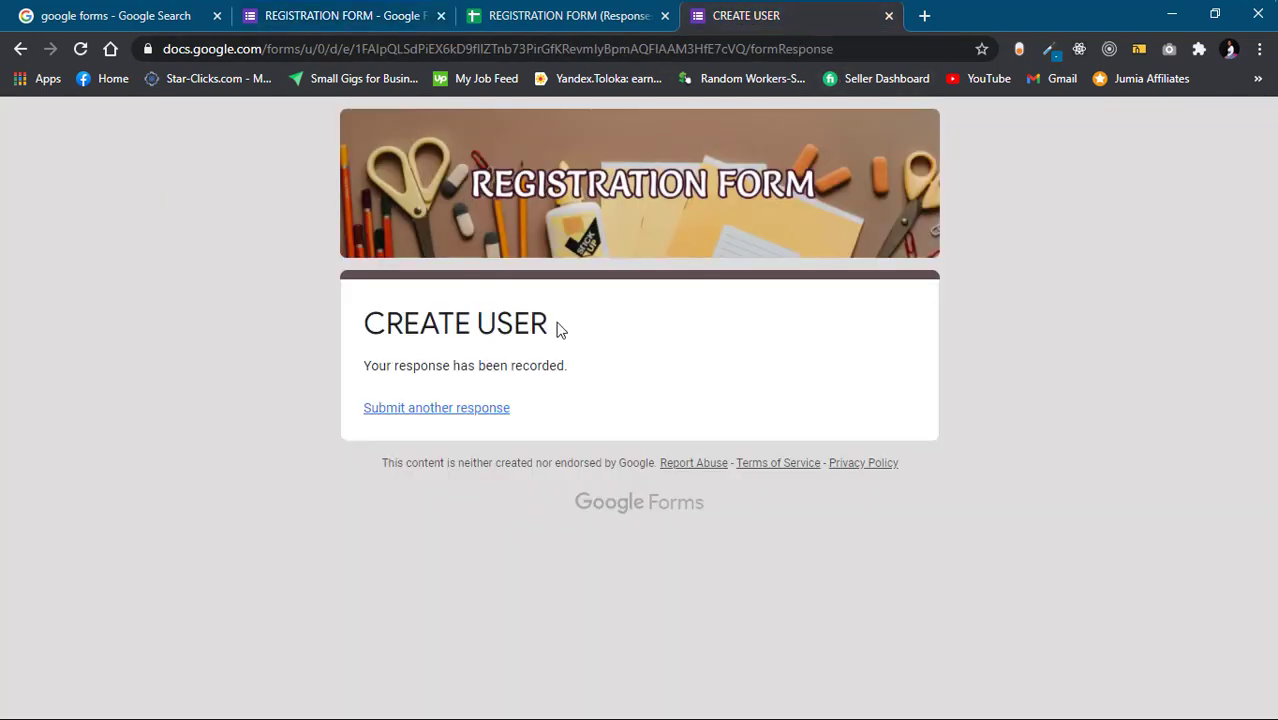
pyautogui.click(386, 22)
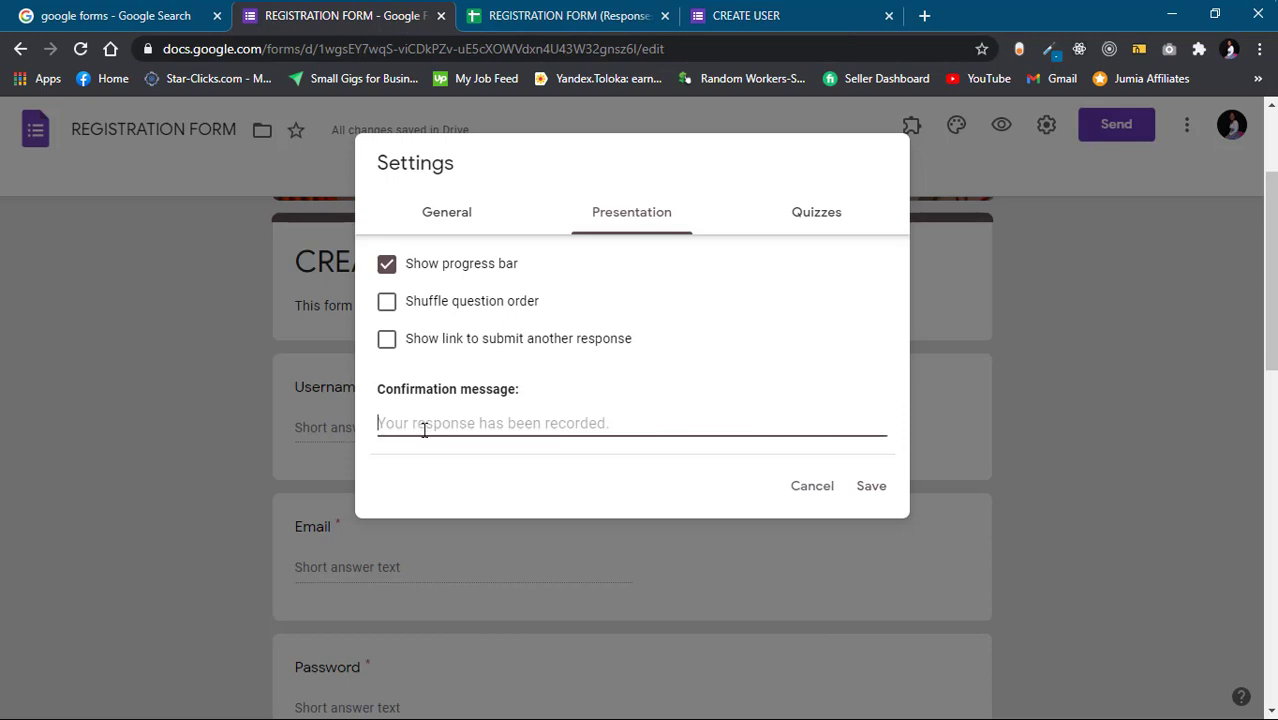
# Try the Quizzes toggle on and back off, then save the settings
pyautogui.click(824, 215)
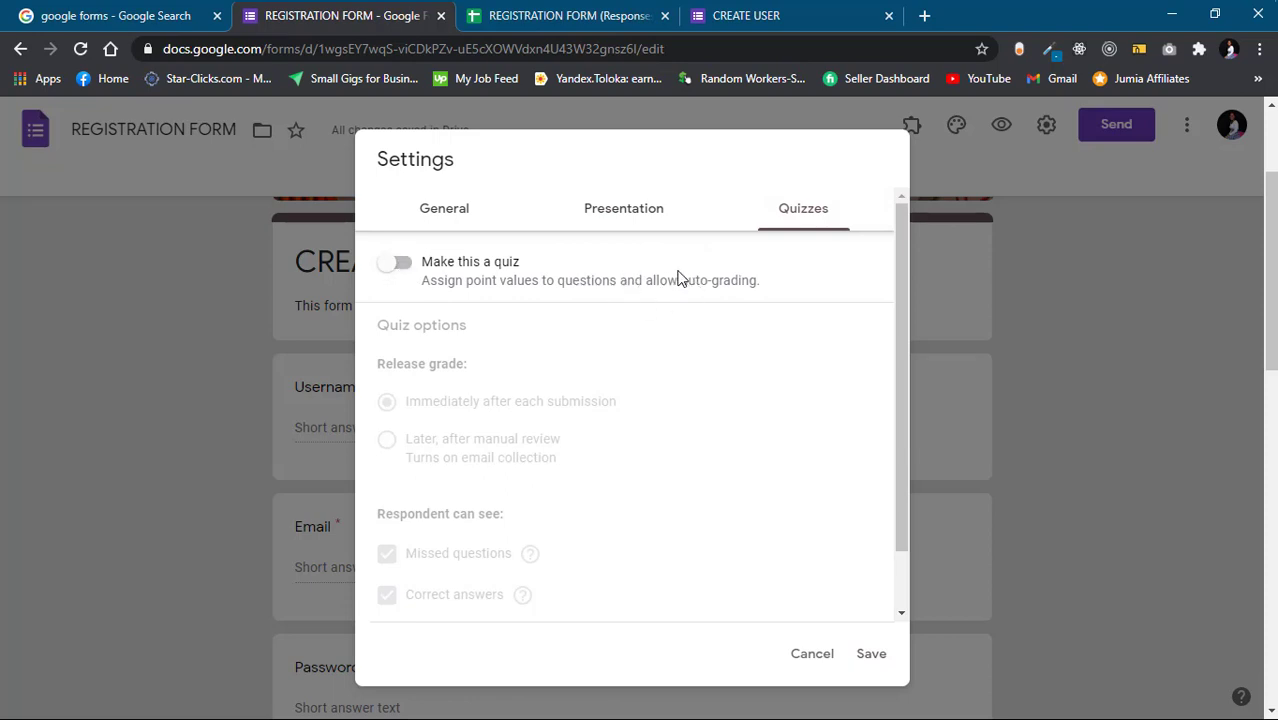
pyautogui.scroll(-2, 722, 436)
pyautogui.scroll(2, 720, 436)
pyautogui.click(400, 261)
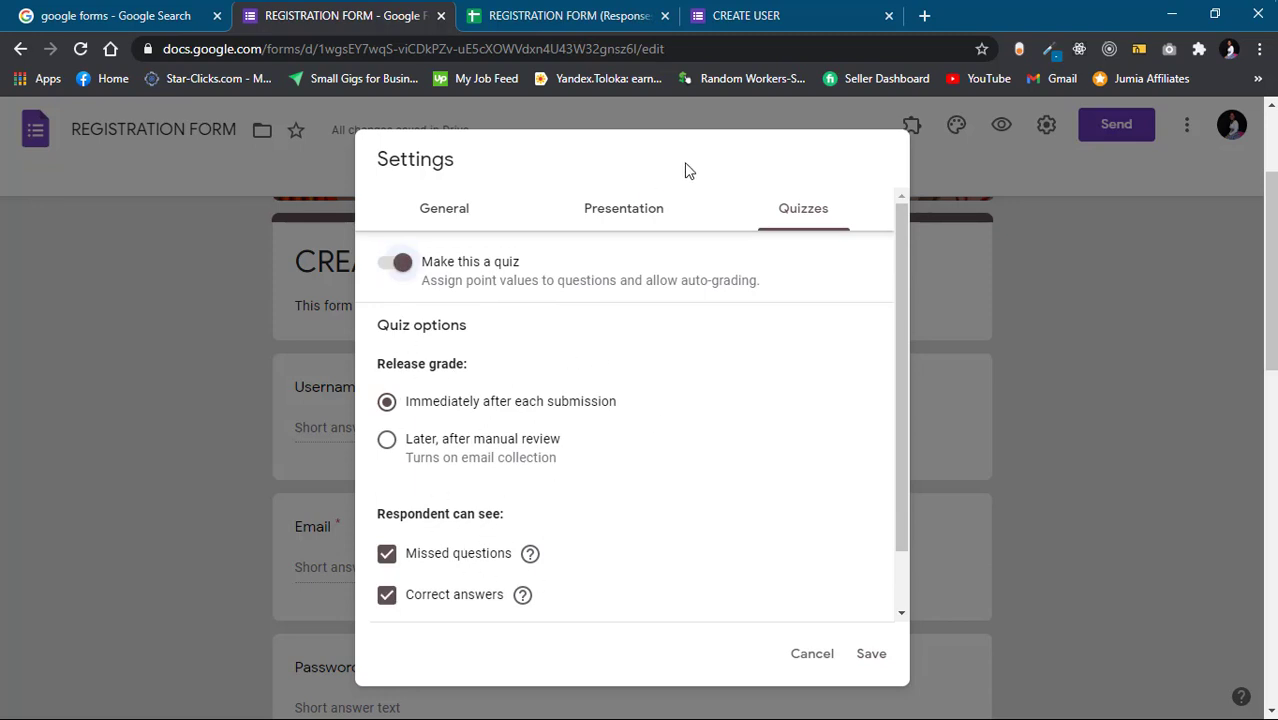
pyautogui.click(400, 262)
pyautogui.click(437, 208)
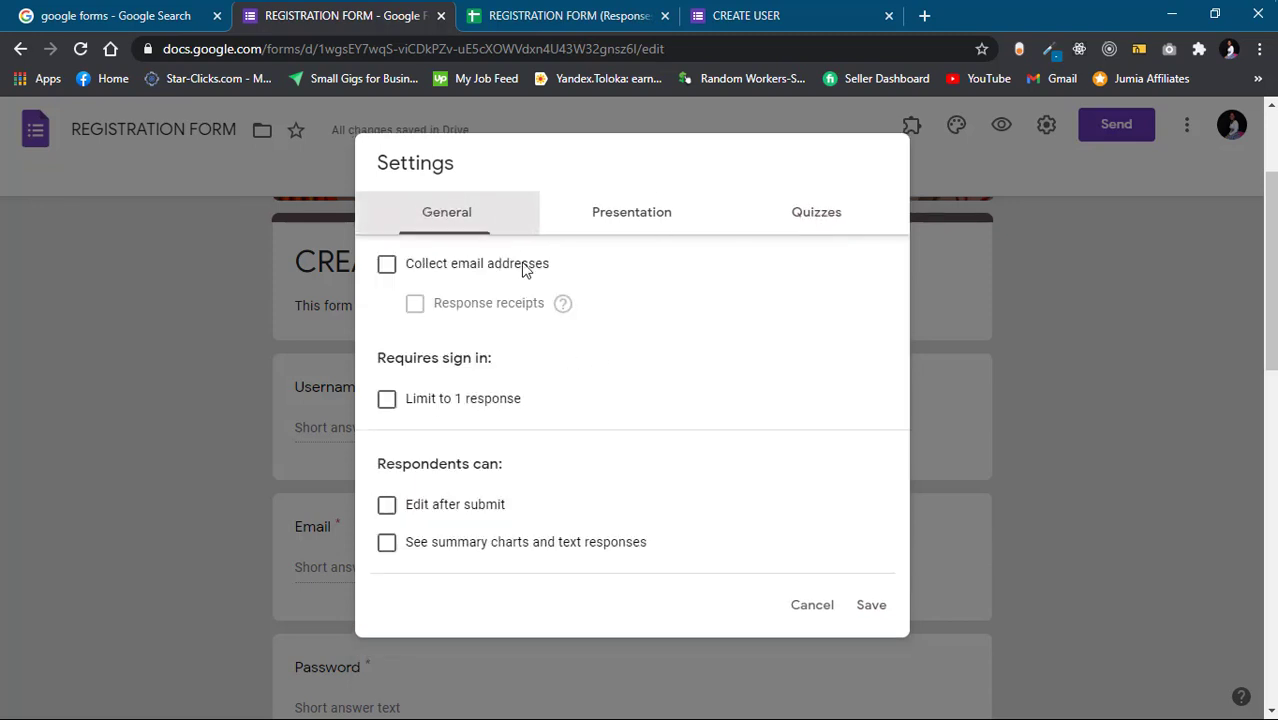
pyautogui.click(869, 606)
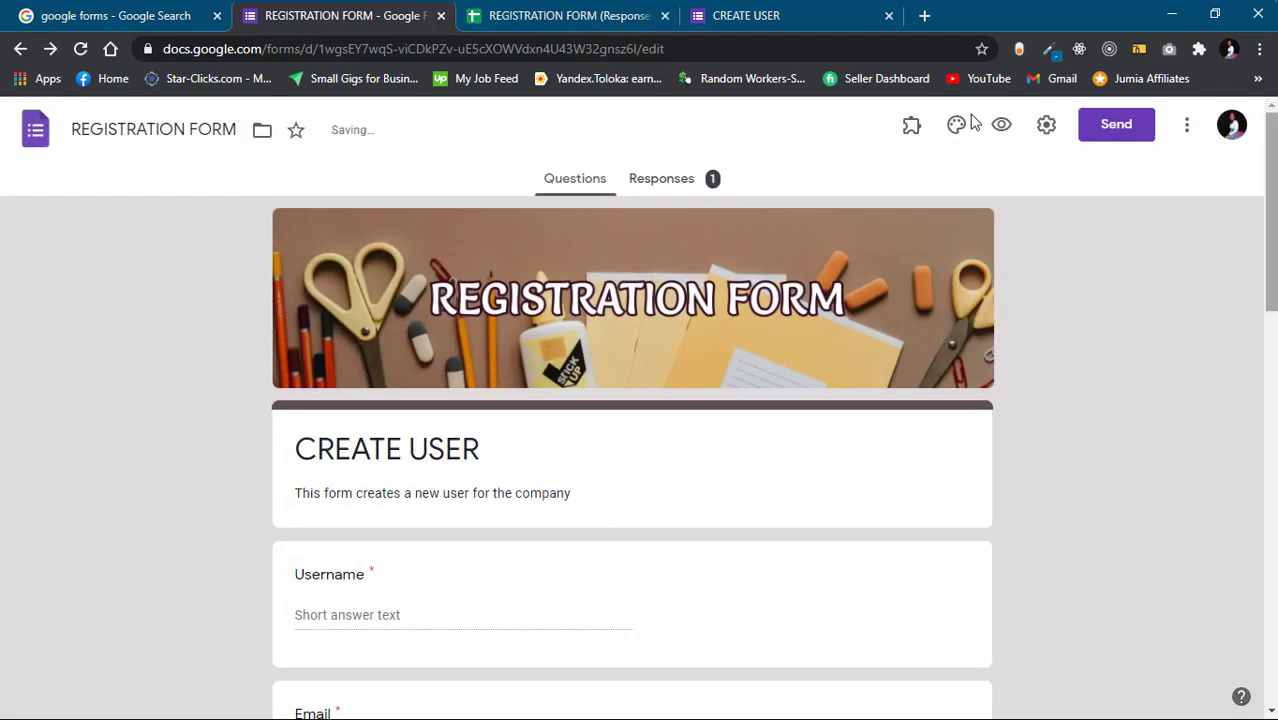
# Copy the CREATE USER form's shortened forms.gle share link
pyautogui.click(1105, 128)
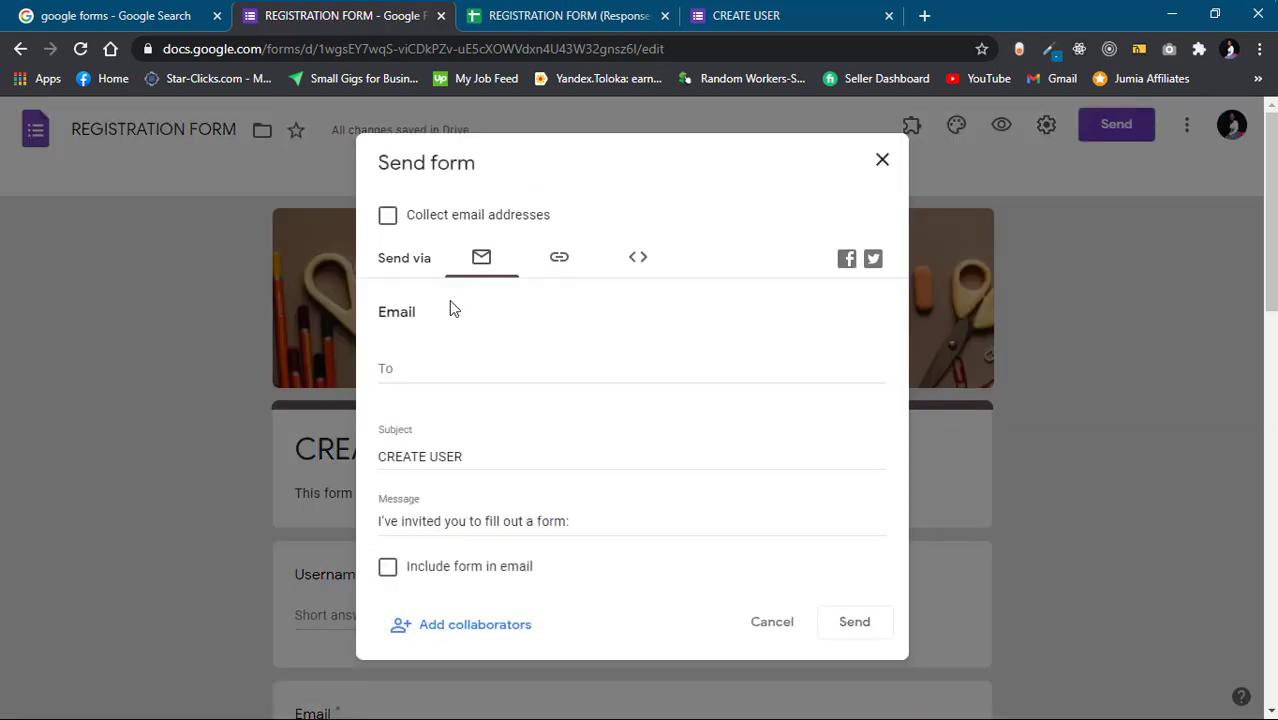
pyautogui.scroll(-2, 495, 500)
pyautogui.scroll(1, 492, 518)
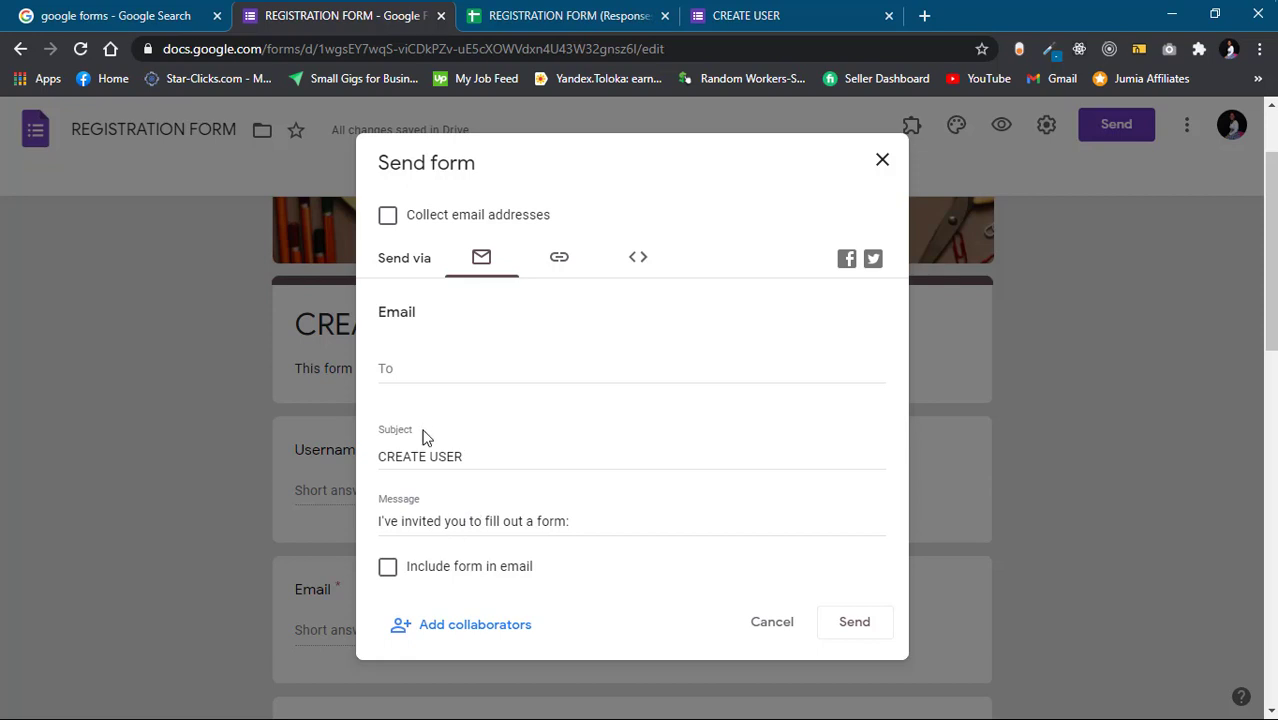
pyautogui.click(413, 365)
pyautogui.click(557, 262)
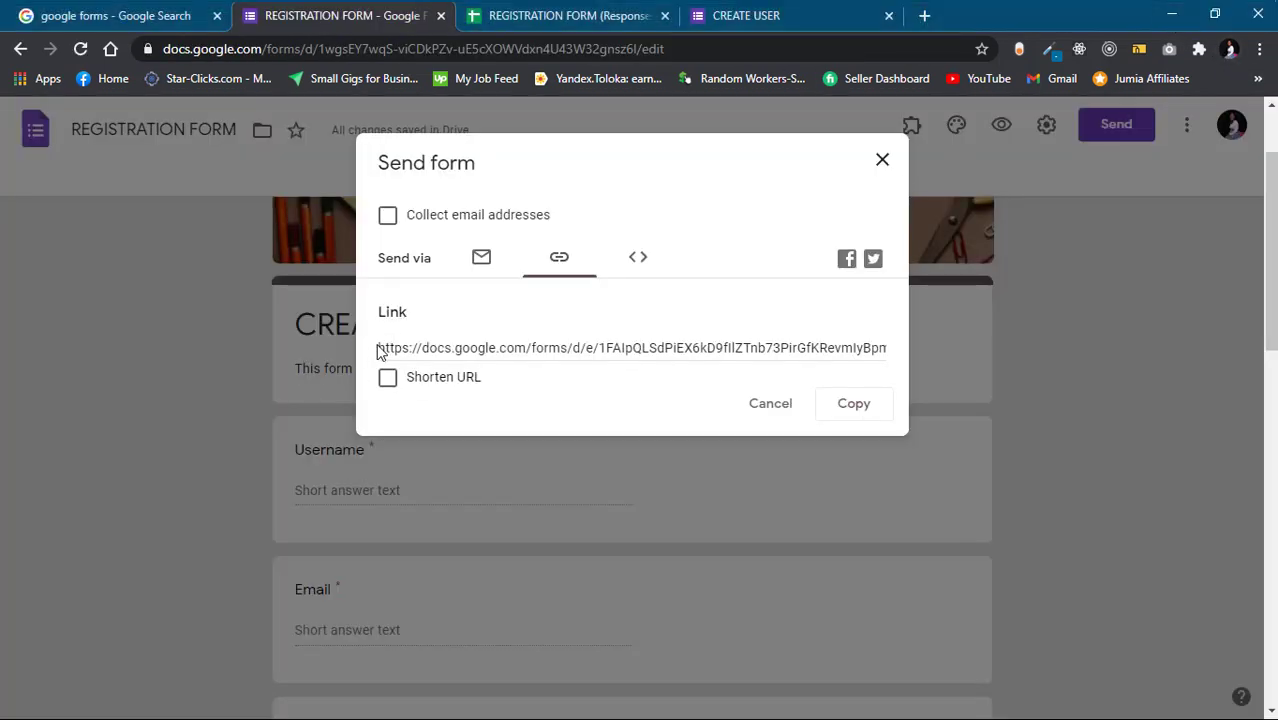
pyautogui.click(387, 380)
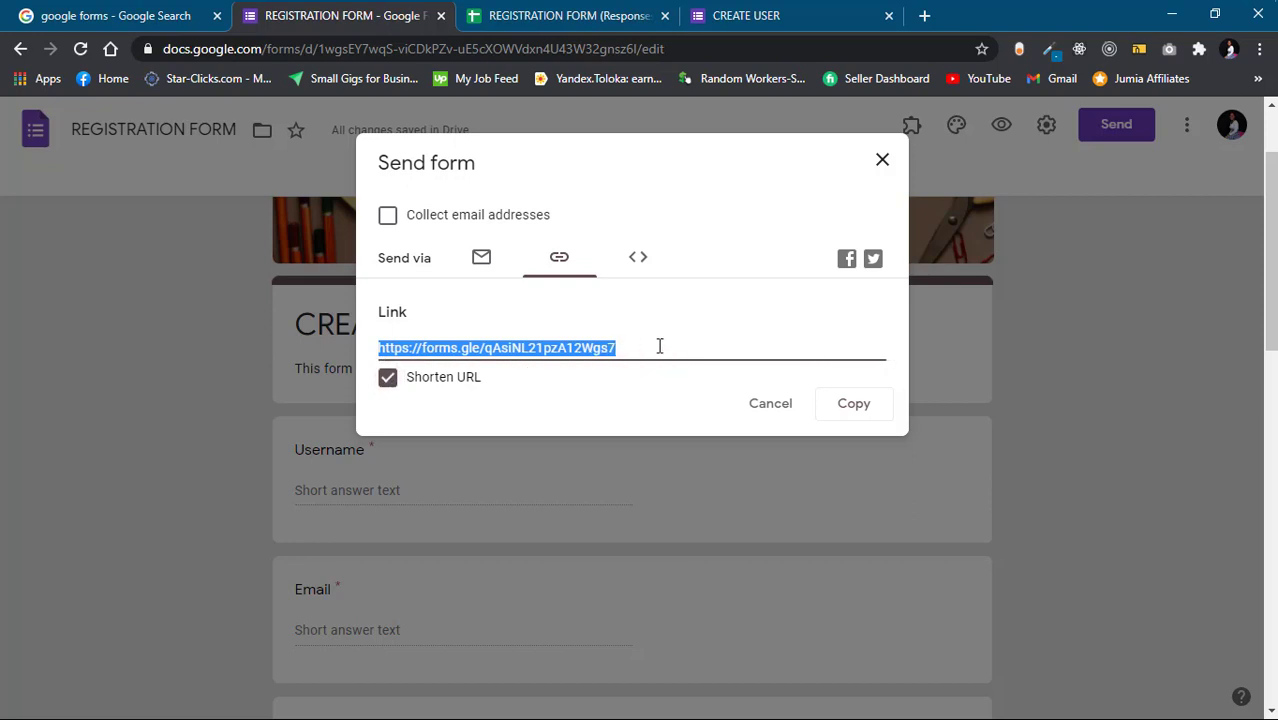
pyautogui.click(845, 413)
# Close the Send dialog and bring up the bit.ly dashboard in a new Chrome tab
pyautogui.click(881, 161)
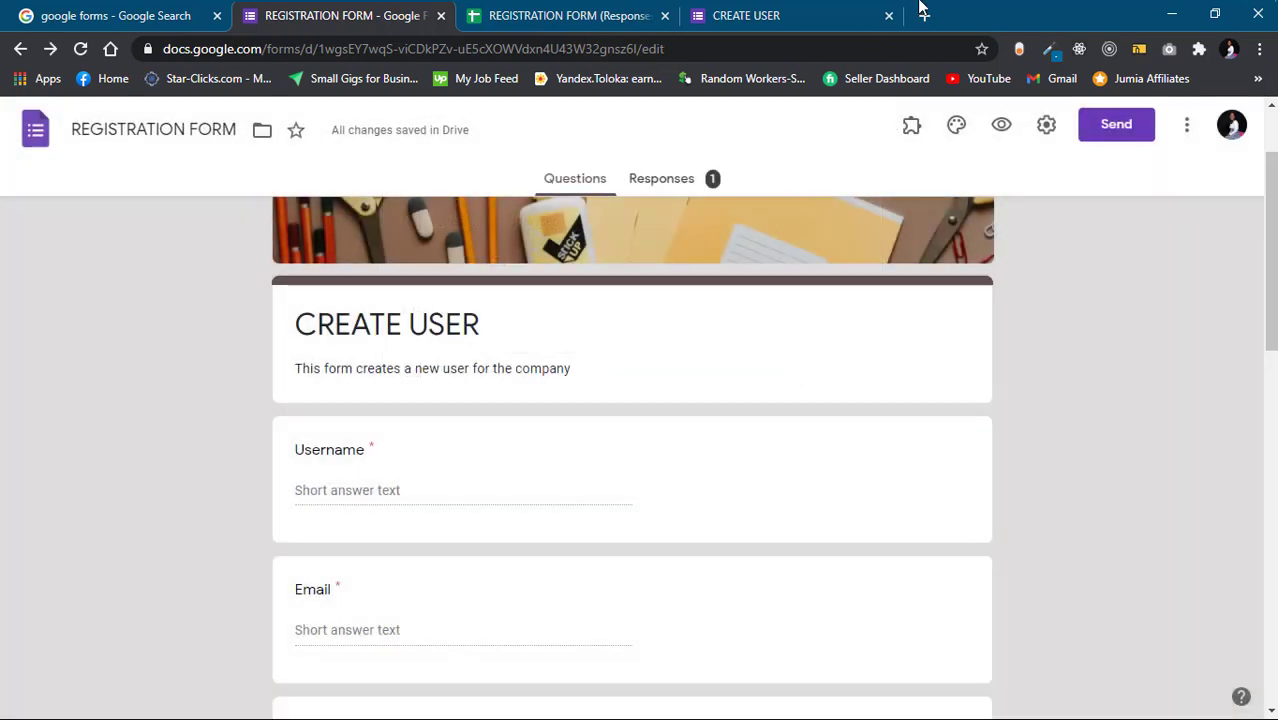
pyautogui.click(921, 17)
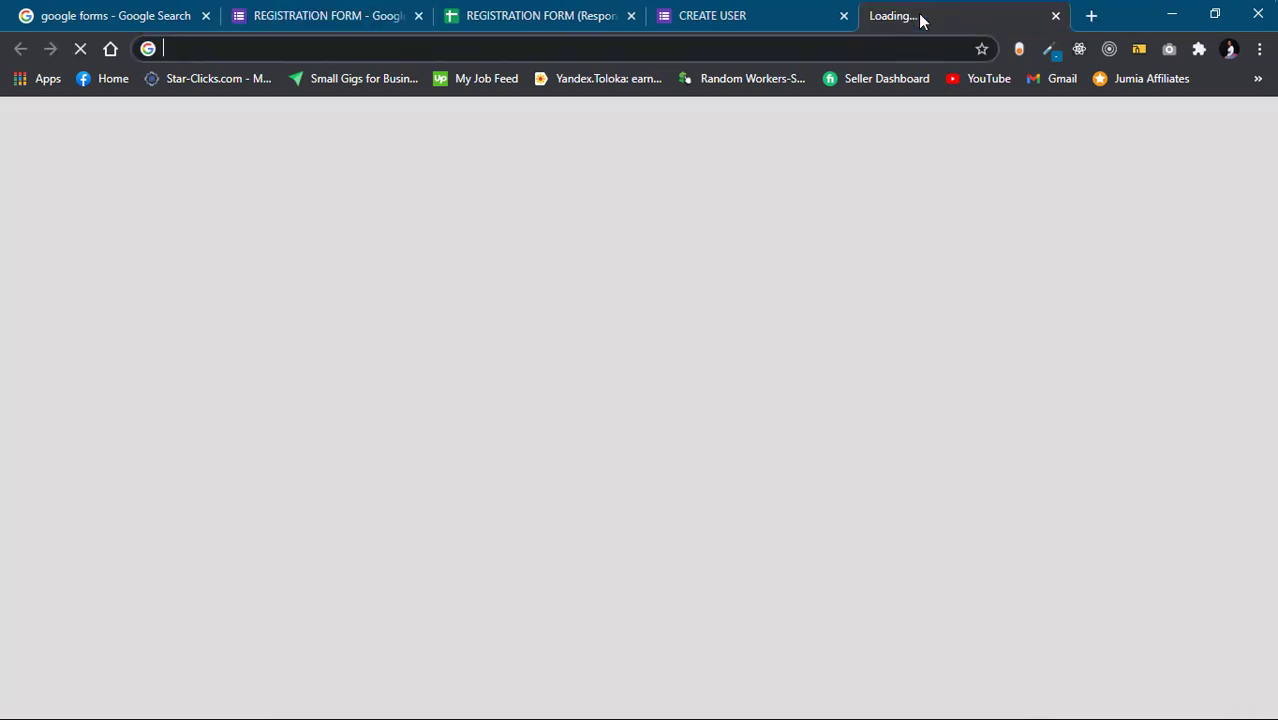
pyautogui.write('bi')
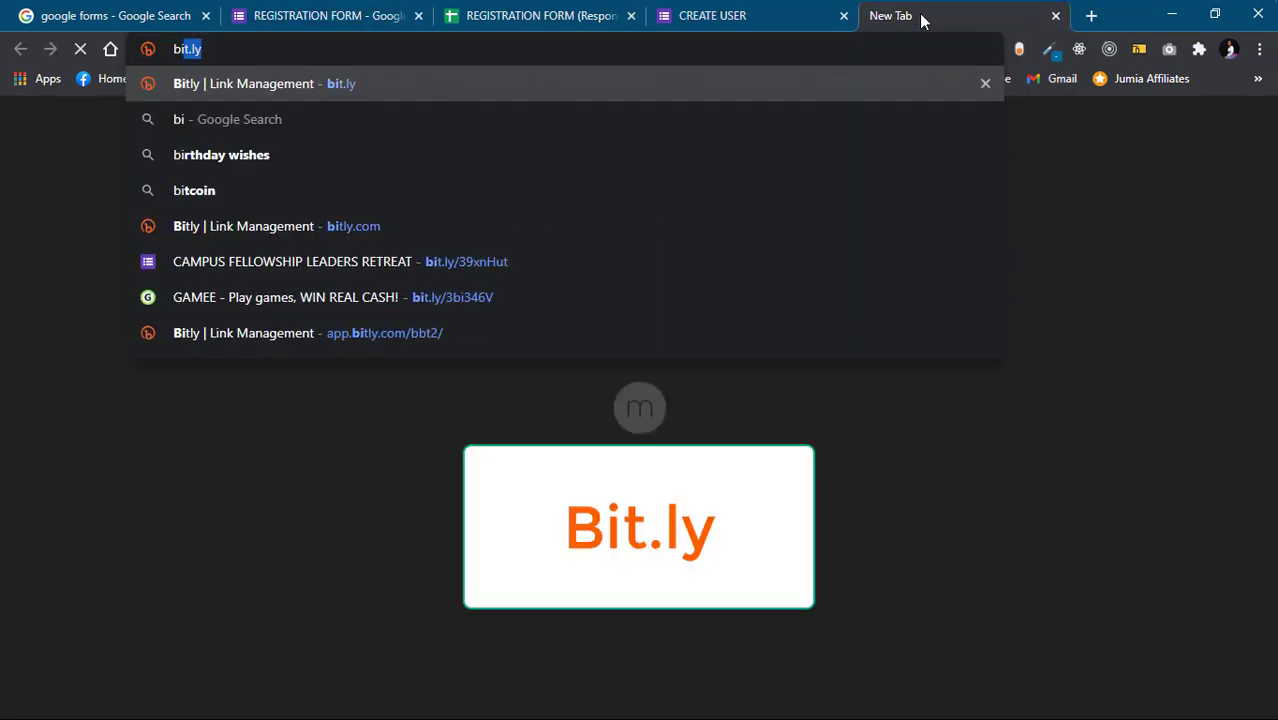
pyautogui.press('Return')
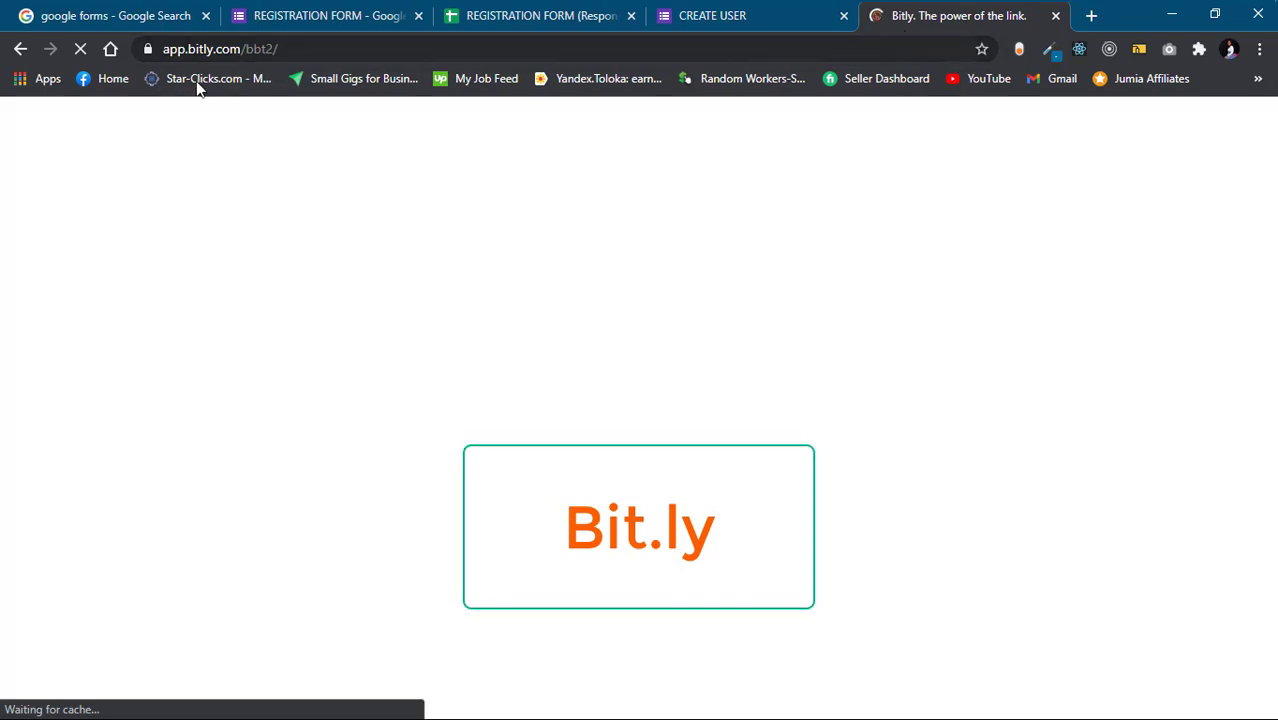
pyautogui.click(1091, 18)
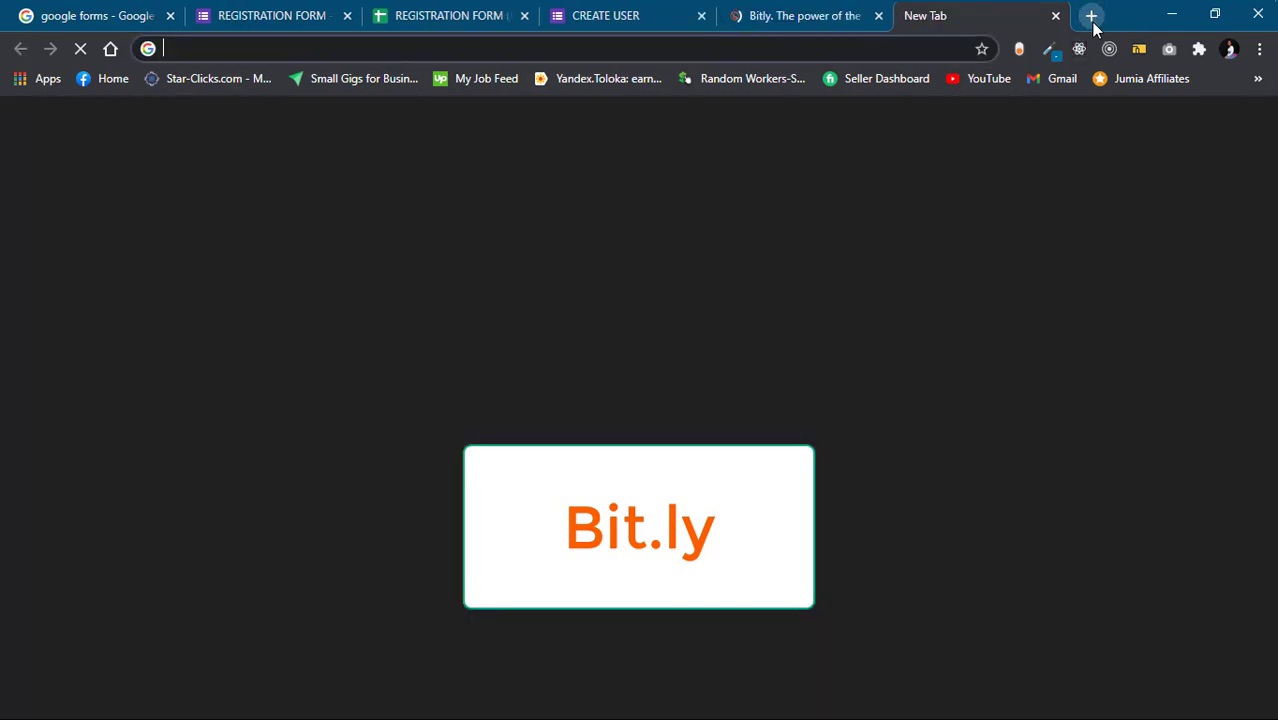
pyautogui.write('bit.ly')
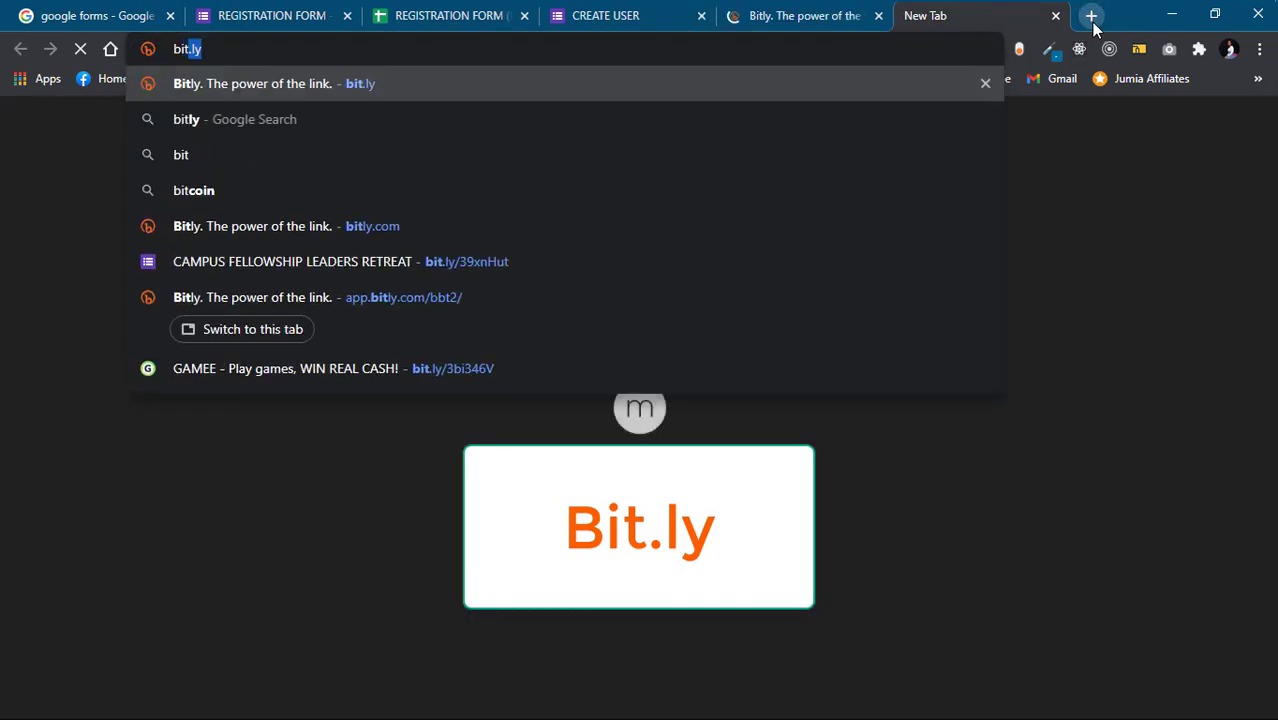
pyautogui.press('BackSpace')
pyautogui.press('BackSpace')
pyautogui.press('BackSpace')
pyautogui.press('BackSpace')
pyautogui.press('BackSpace')
pyautogui.press('BackSpace')
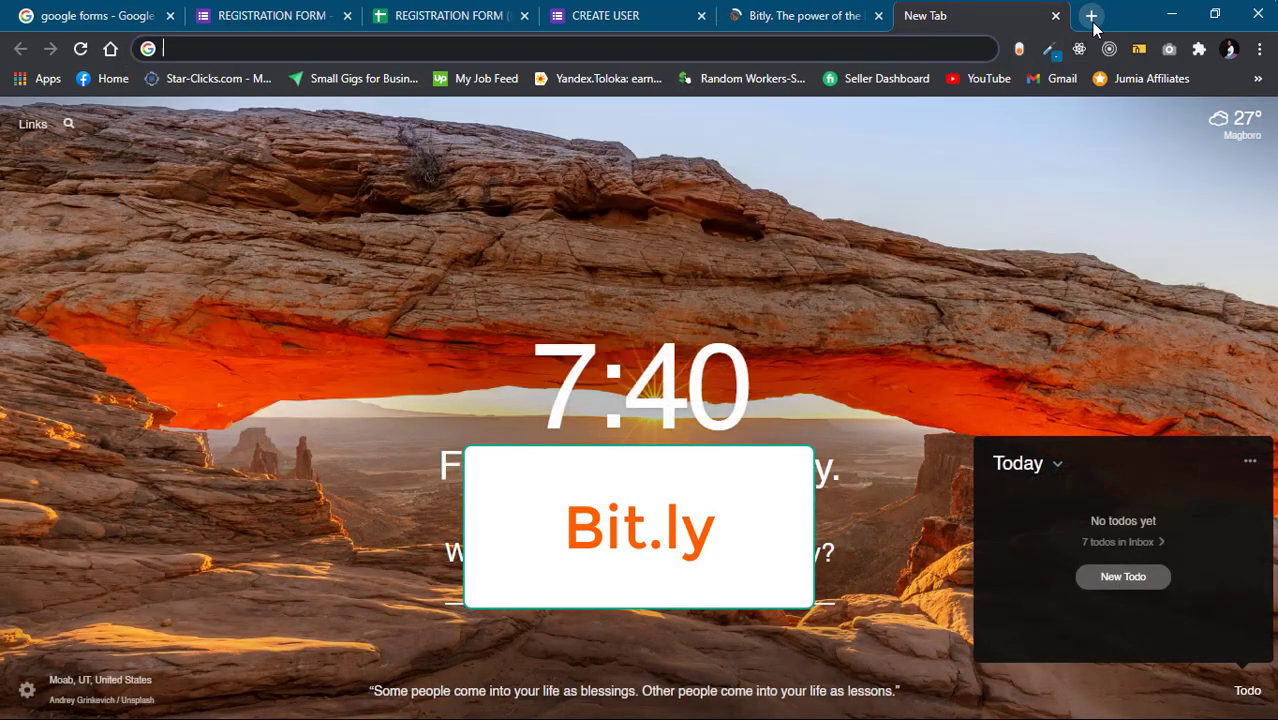
pyautogui.moveTo(1167, 8)
pyautogui.click(767, 31)
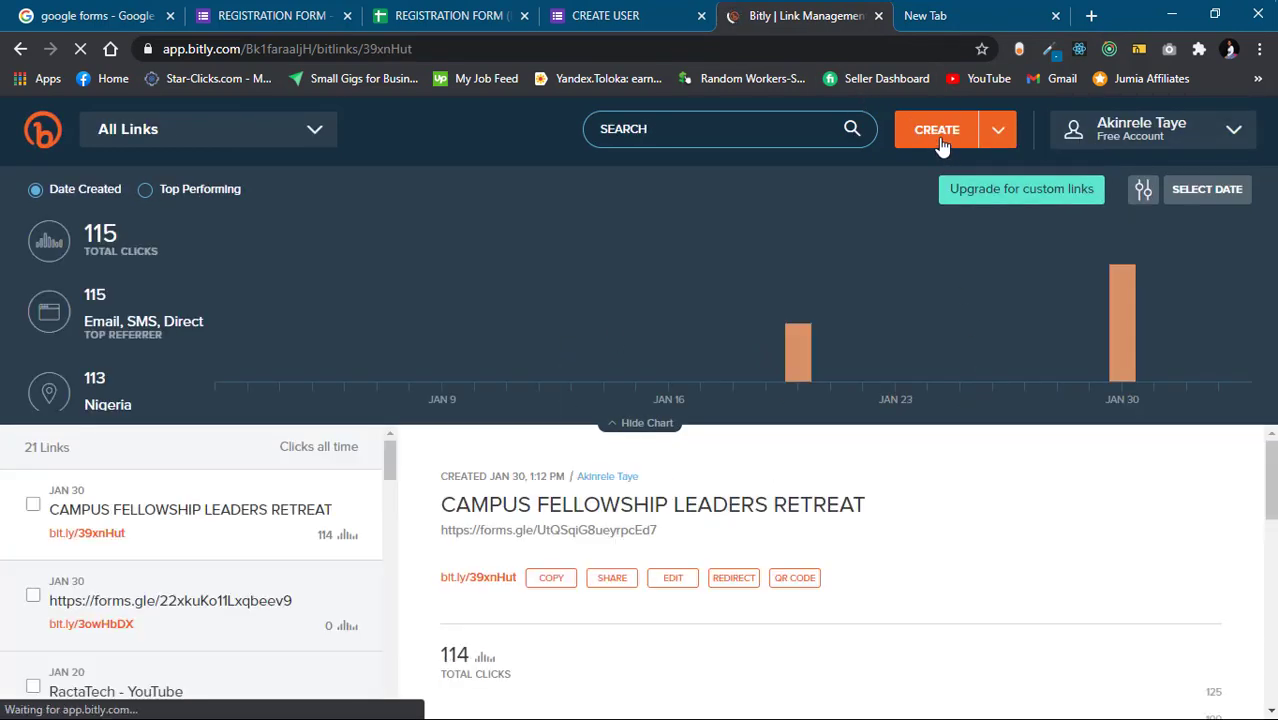
# Shorten the pasted forms.gle URL to bit.ly/2MgMTwJ in Bitly, copy it, and return to the form tab
pyautogui.click(940, 145)
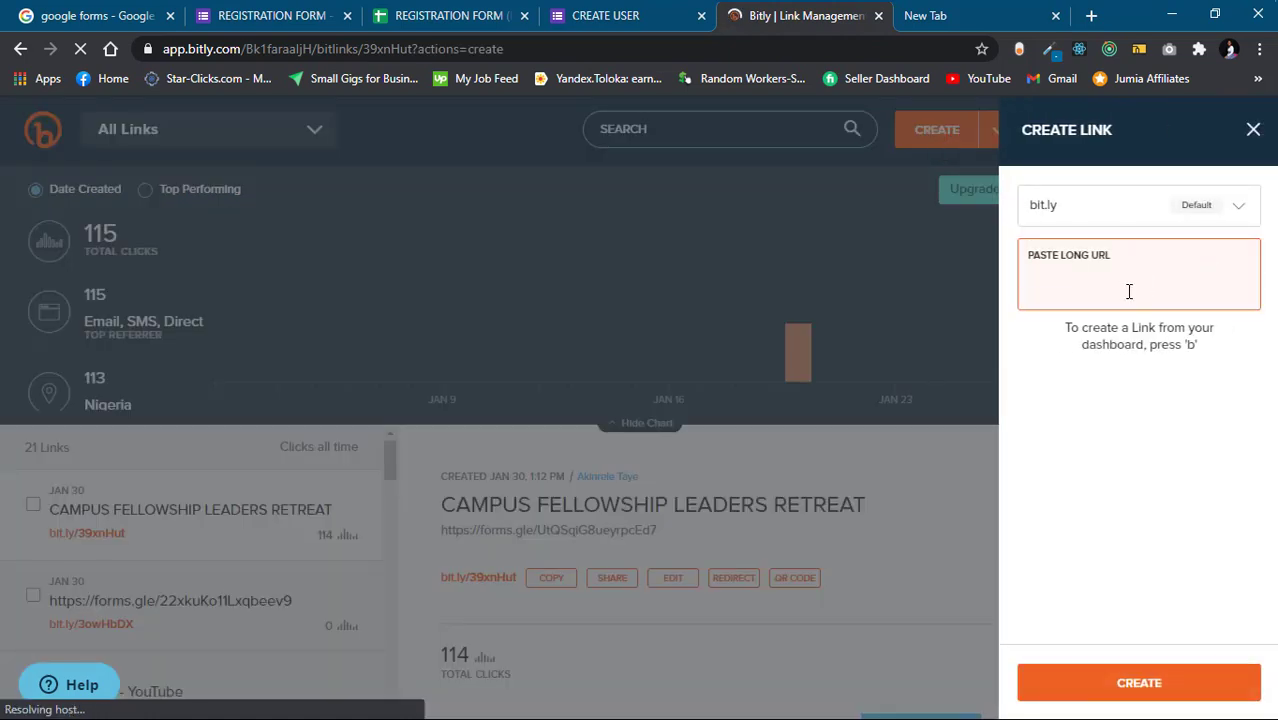
pyautogui.hotkey('ctrl', 'v')
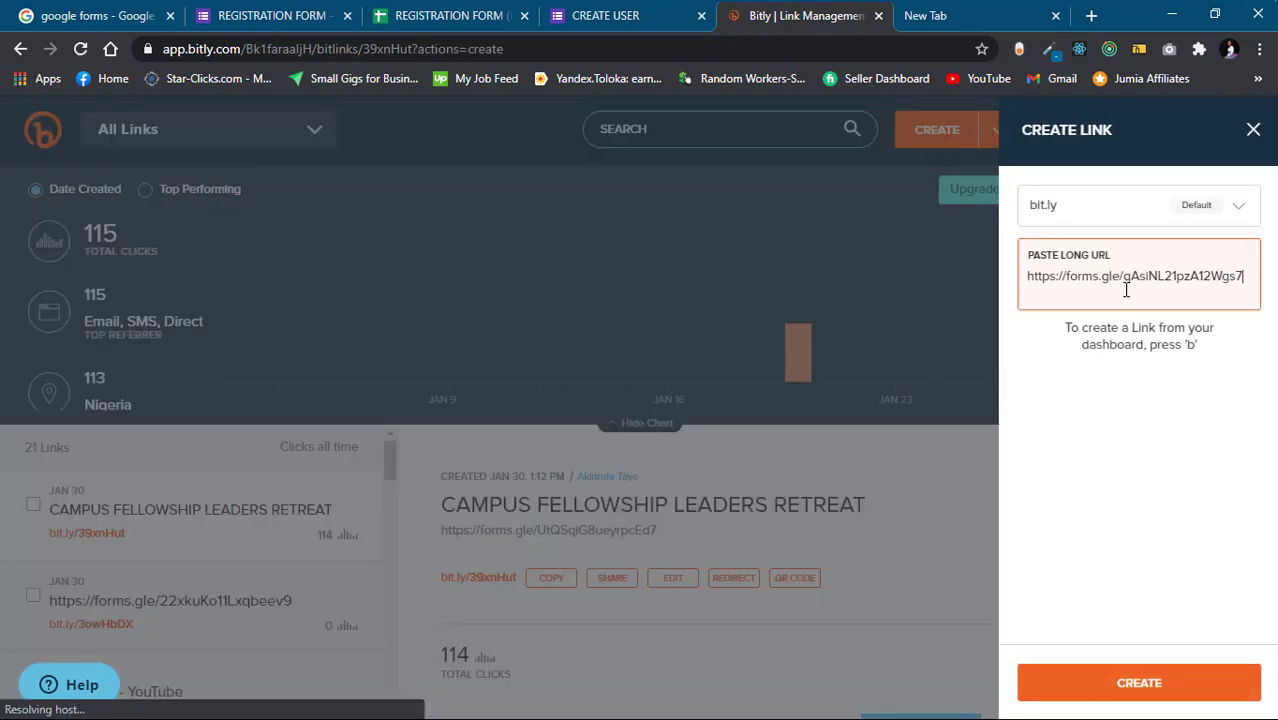
pyautogui.click(1184, 664)
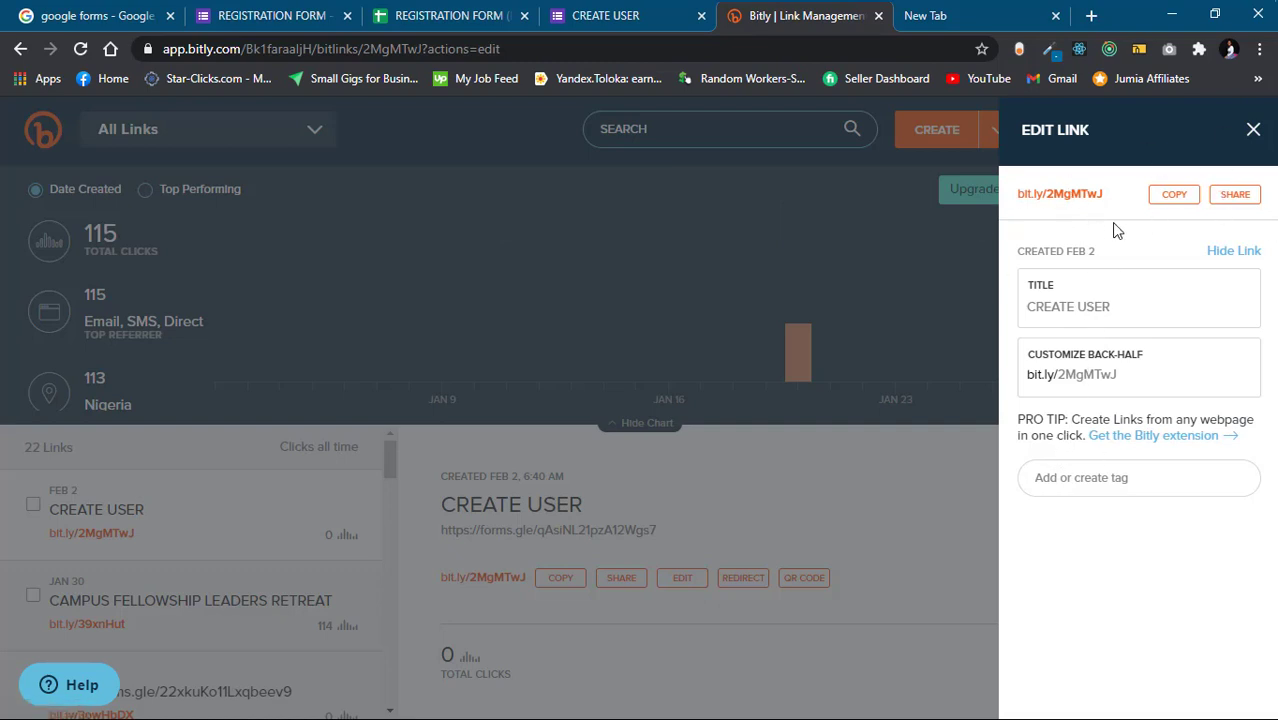
pyautogui.click(1180, 204)
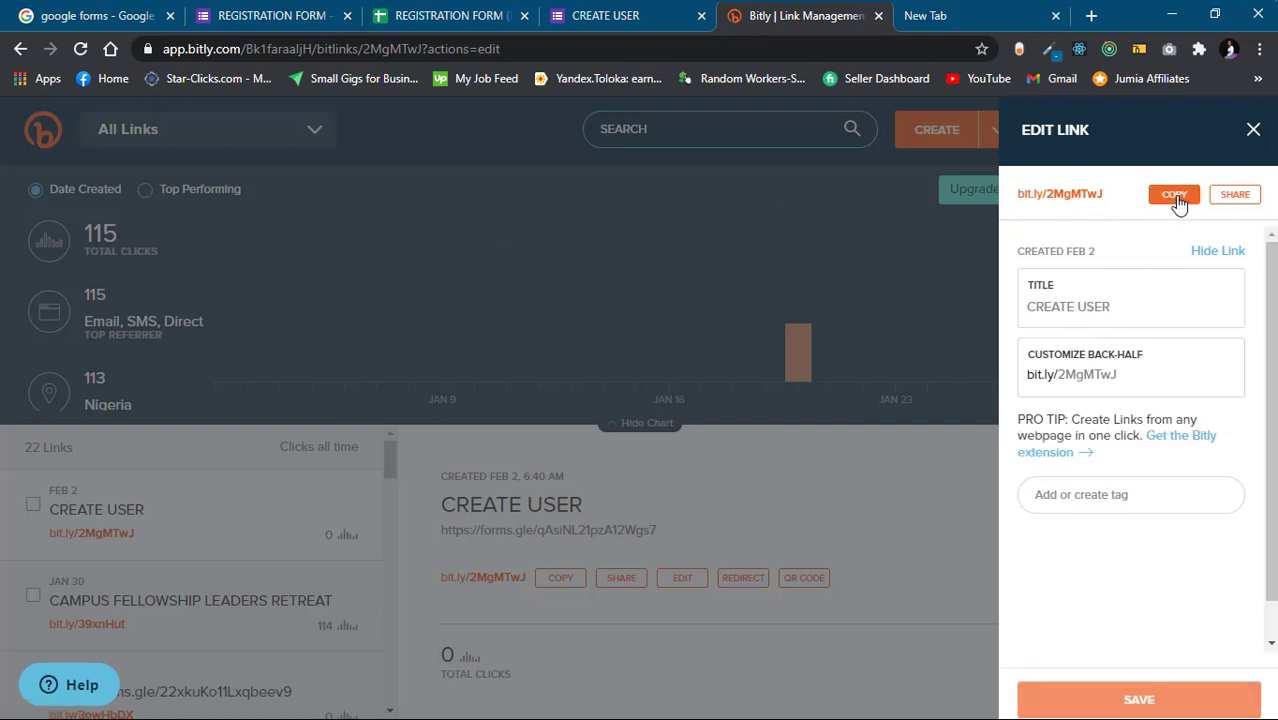
pyautogui.click(612, 19)
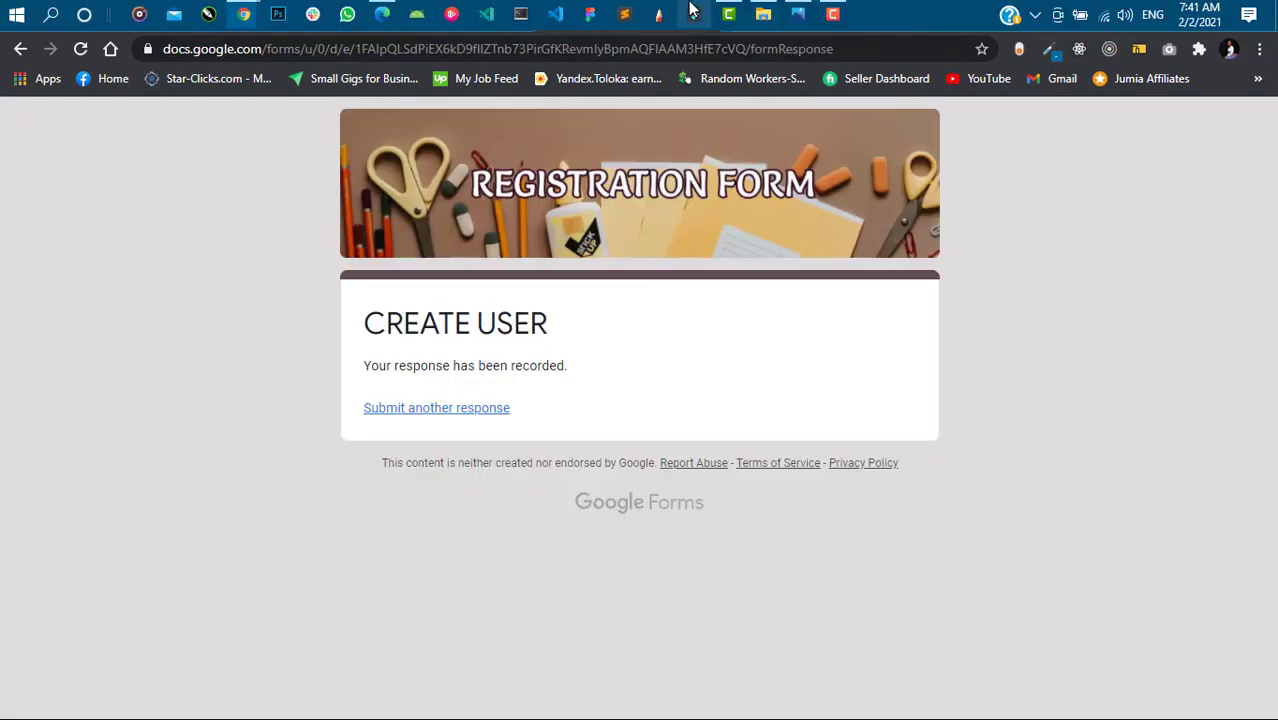
pyautogui.moveTo(833, 12)
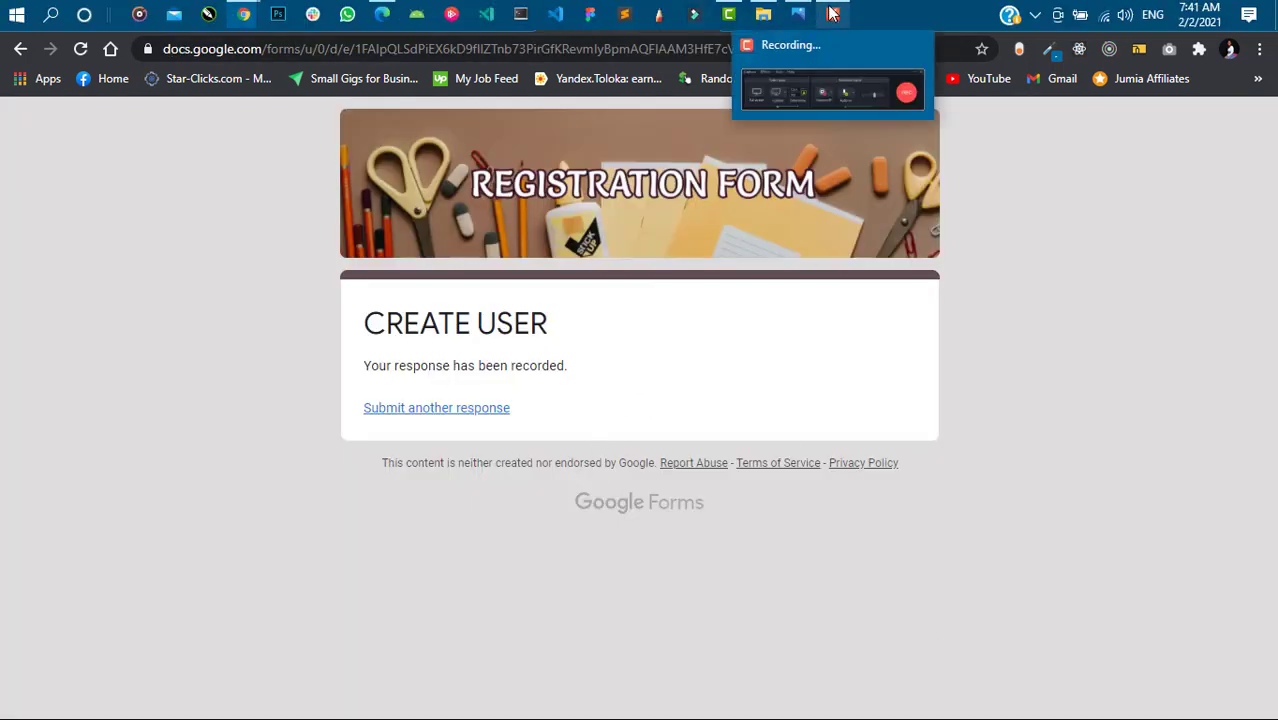